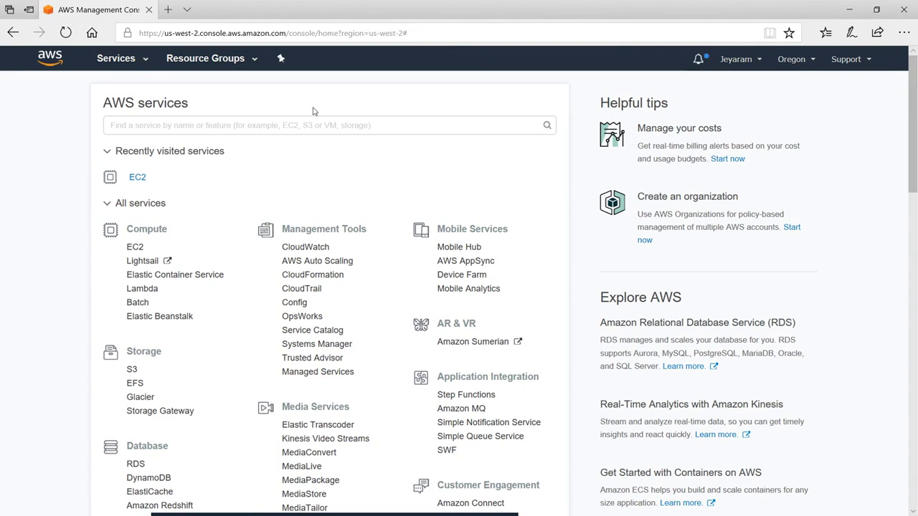
# Browse the list of AWS services, search for "vpc" and open the VPC service.
pyautogui.scroll(-7, 369, 275)
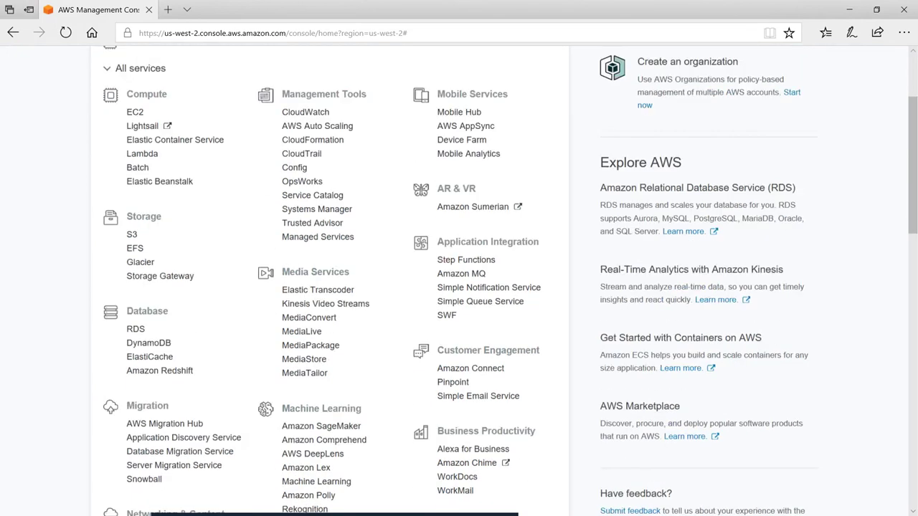
pyautogui.scroll(-4, 479, 317)
pyautogui.scroll(10, 456, 301)
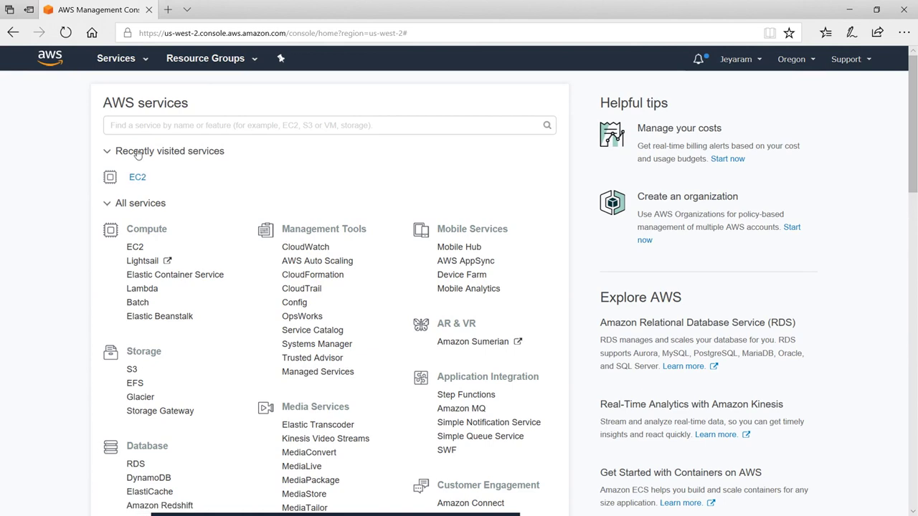
pyautogui.click(139, 246)
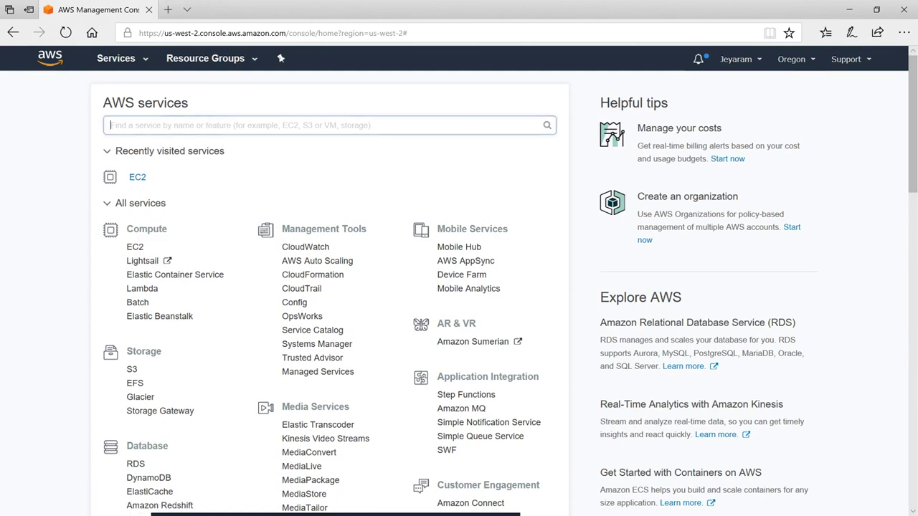
pyautogui.write('vpc')
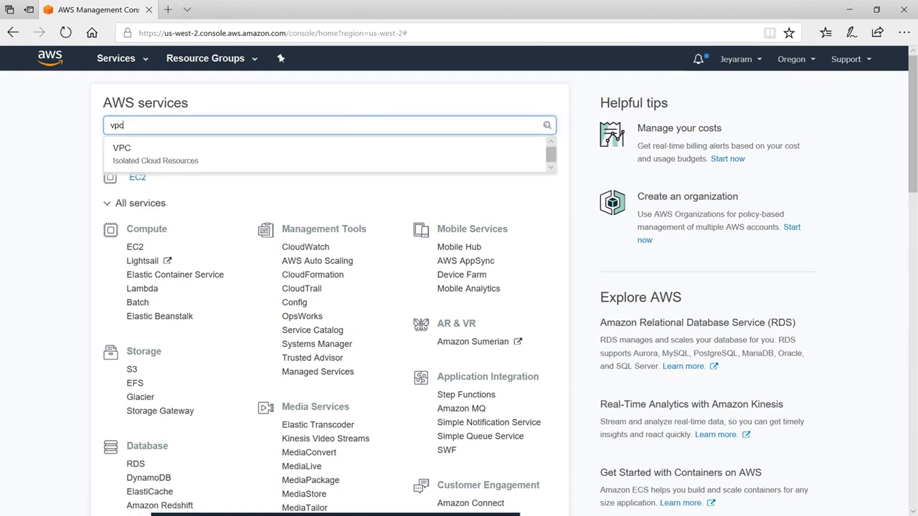
pyautogui.click(146, 153)
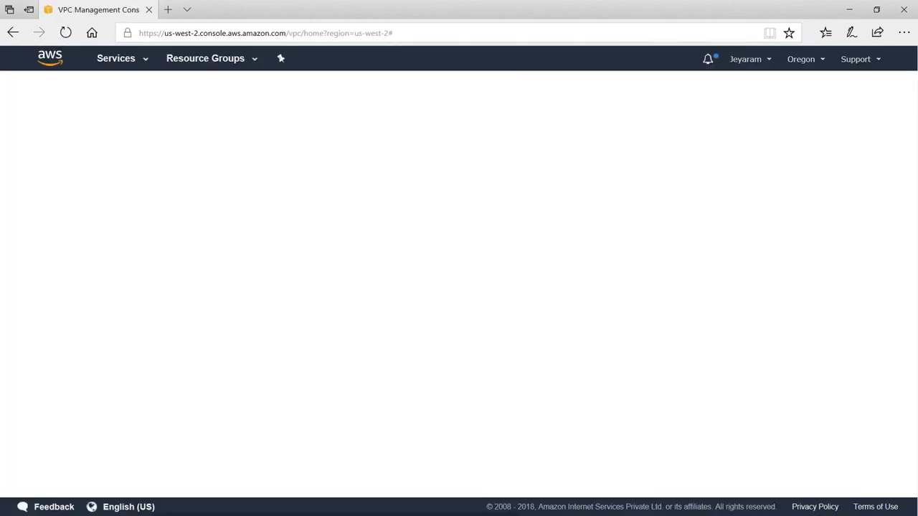
# Open the EC2 service and review its resource summary and service health.
pyautogui.click(118, 58)
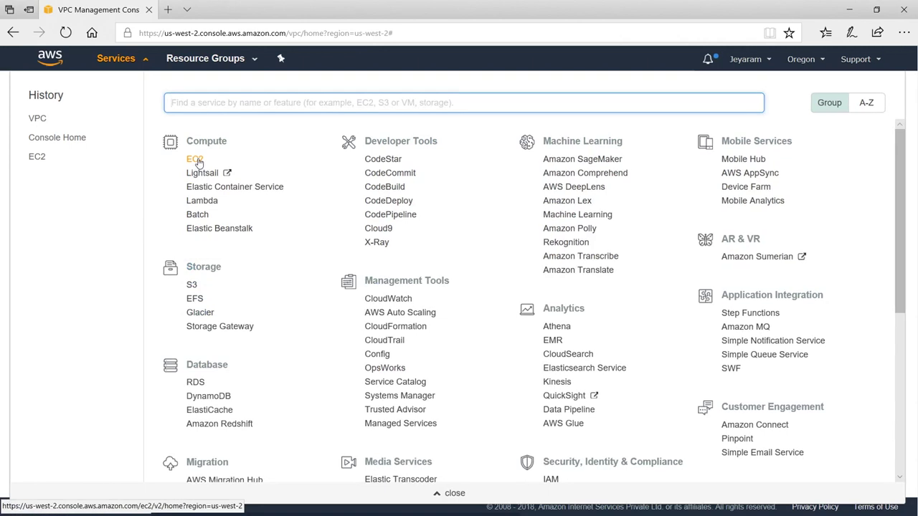
pyautogui.click(199, 161)
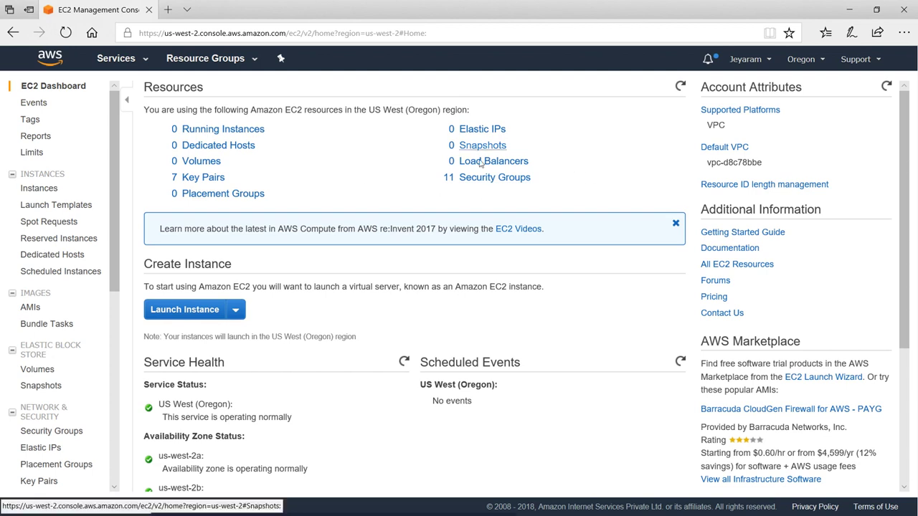
pyautogui.scroll(-2, 351, 225)
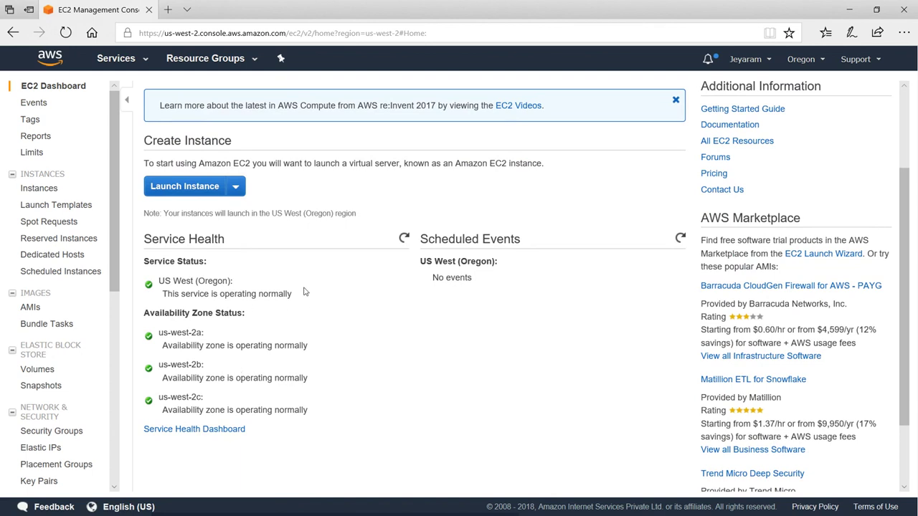
pyautogui.scroll(3, 306, 278)
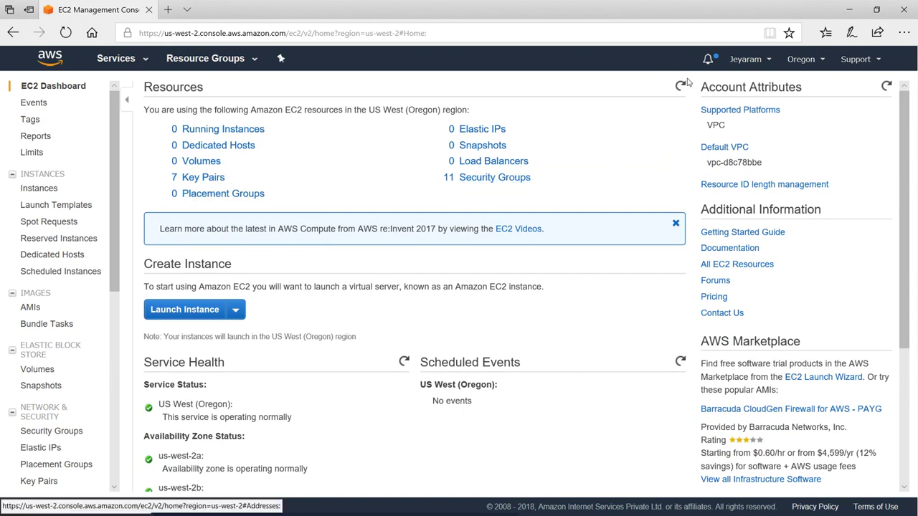
# Look through the available regions and check the availability zones of US West (Oregon).
pyautogui.click(800, 59)
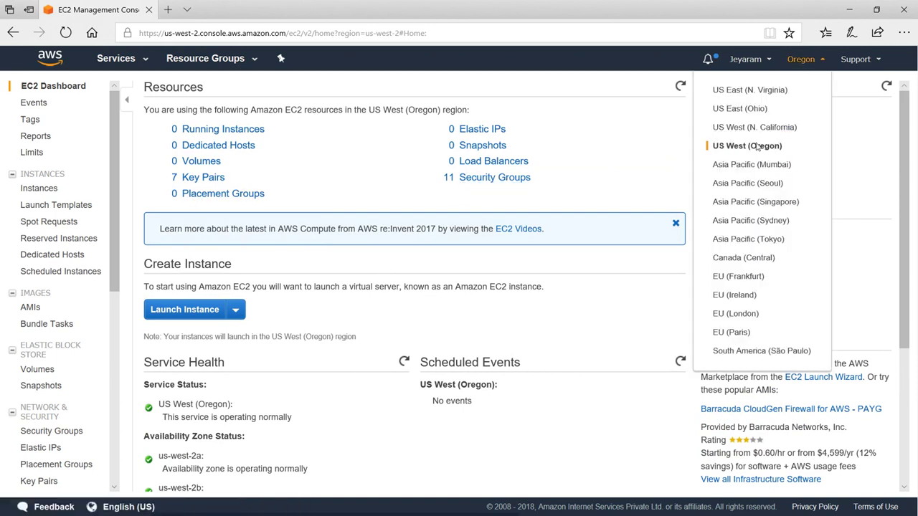
pyautogui.scroll(-3, 615, 301)
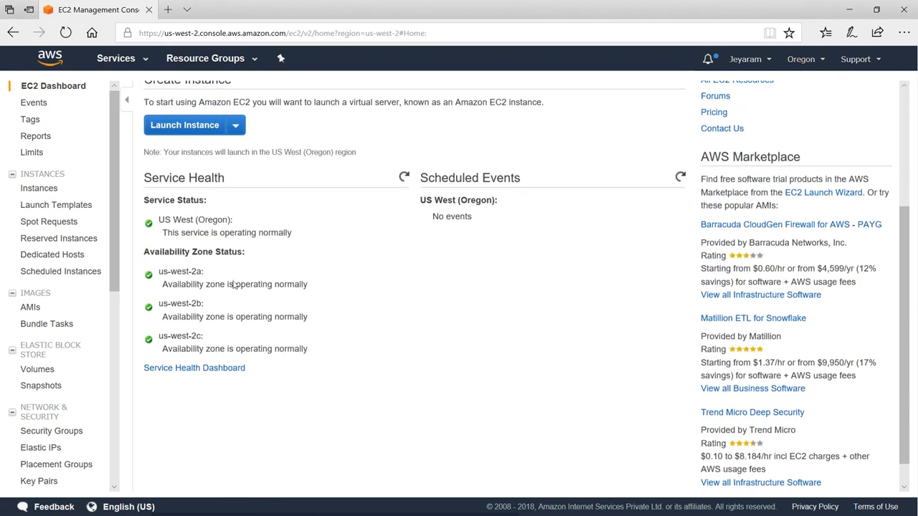
pyautogui.scroll(3, 453, 318)
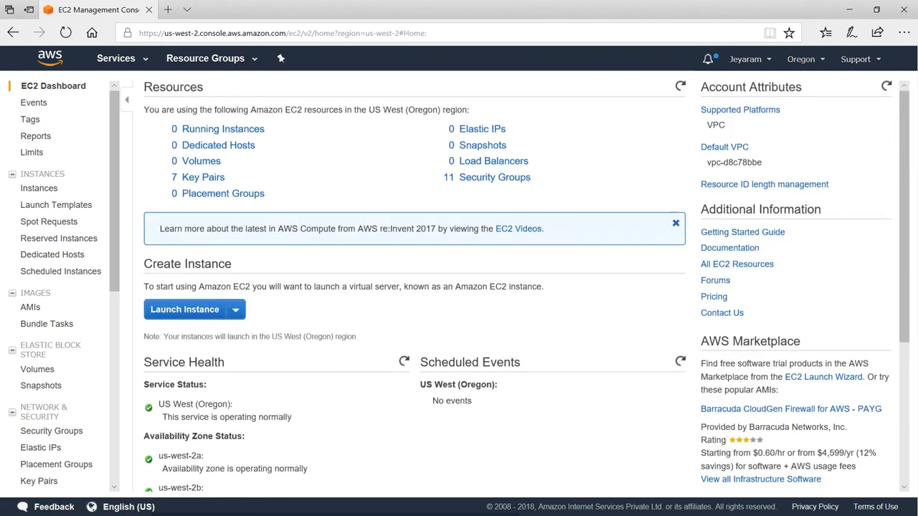
# Switch the region to US East (N. Virginia) and examine its availability zone status.
pyautogui.click(817, 63)
pyautogui.click(760, 89)
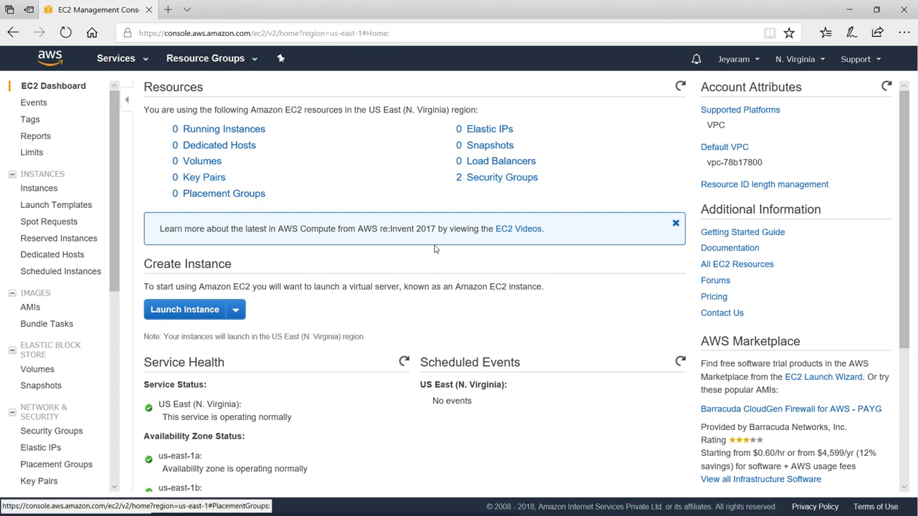
pyautogui.scroll(-3, 379, 252)
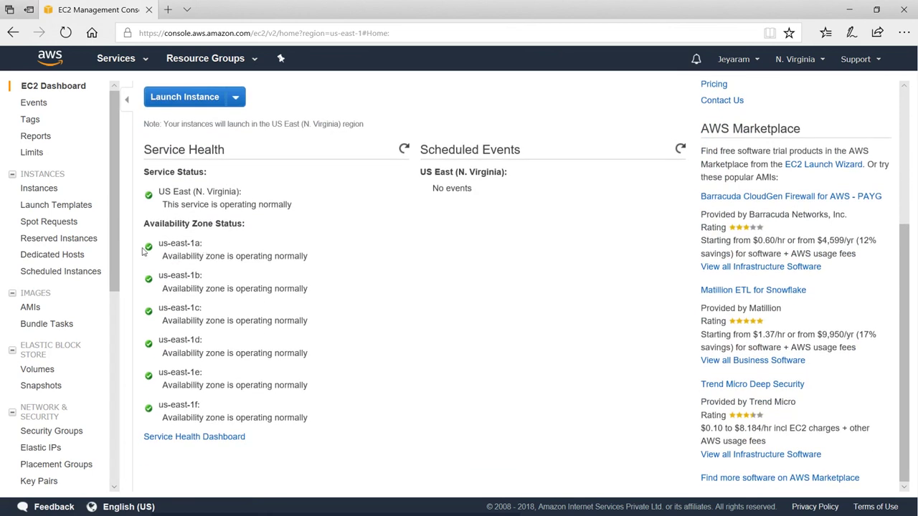
pyautogui.moveTo(201, 243); pyautogui.dragTo(213, 413)
pyautogui.click(358, 430)
pyautogui.scroll(2, 334, 280)
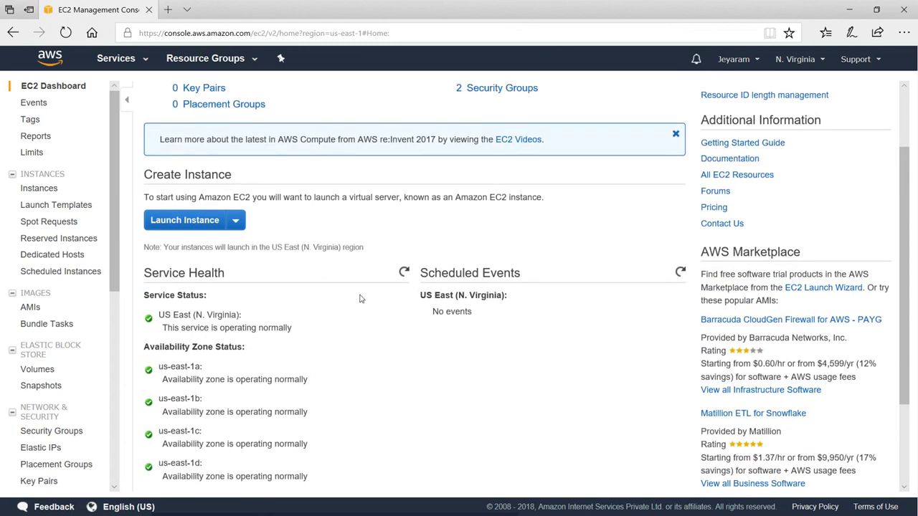
pyautogui.scroll(-2, 349, 280)
# Open the Service Health Dashboard and review service status for North America, South America, Europe and Asia Pacific.
pyautogui.click(211, 440)
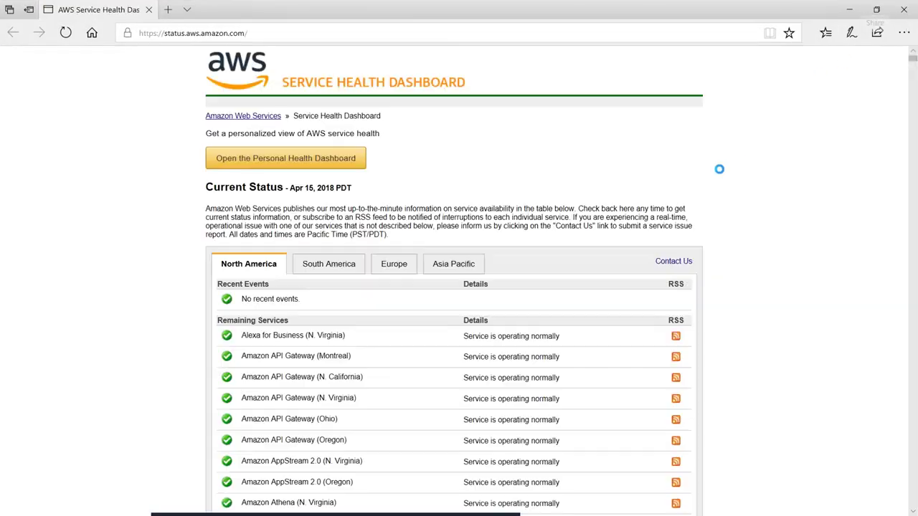
pyautogui.scroll(-2, 553, 372)
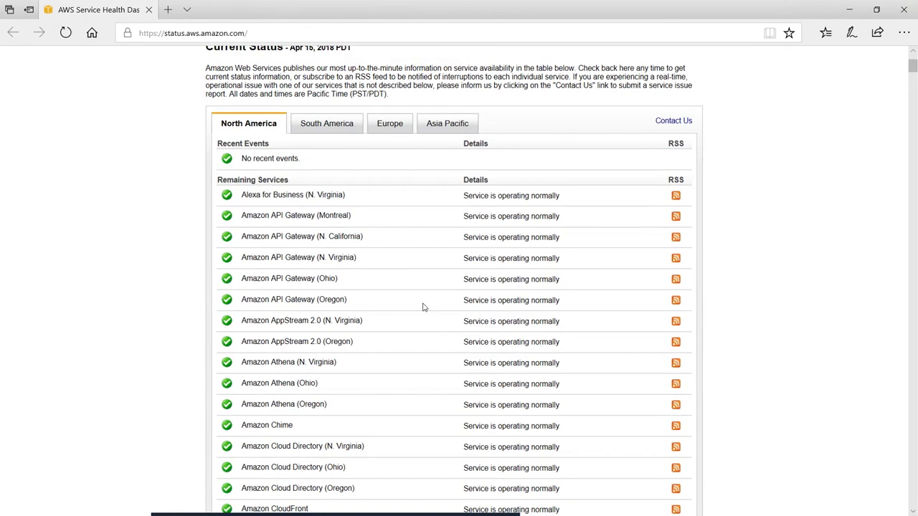
pyautogui.scroll(-10, 444, 287)
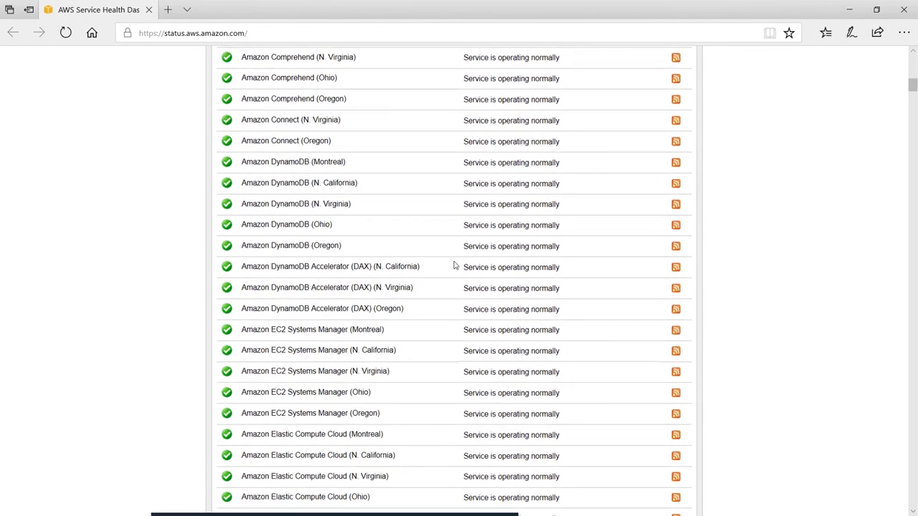
pyautogui.scroll(12, 453, 265)
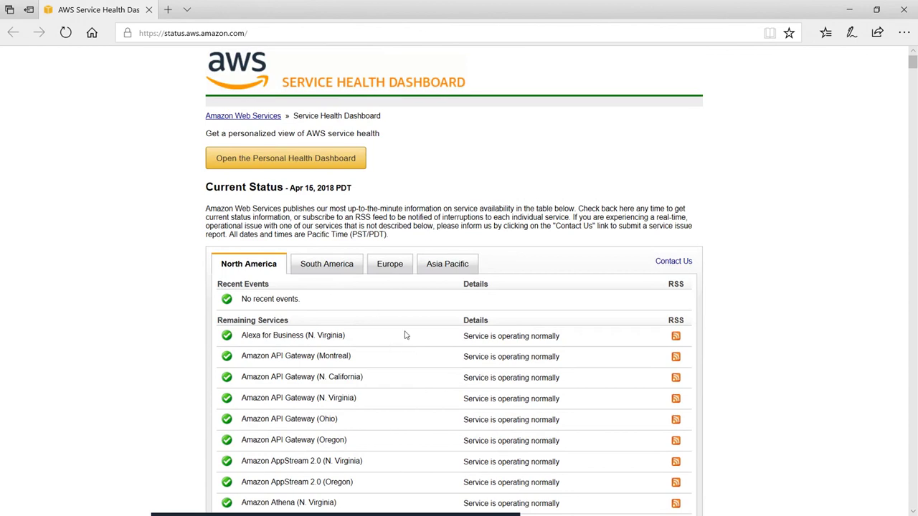
pyautogui.scroll(-8, 423, 331)
pyautogui.scroll(8, 434, 326)
pyautogui.click(337, 263)
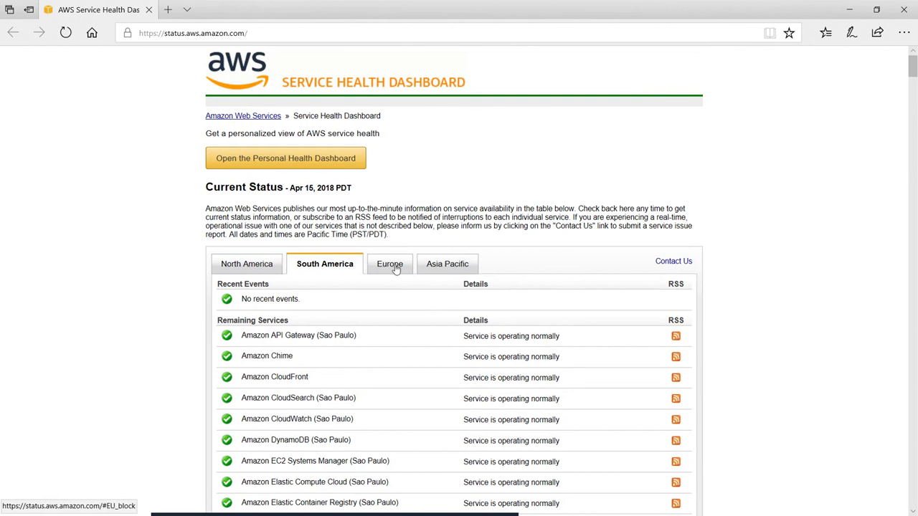
pyautogui.click(393, 266)
pyautogui.click(447, 264)
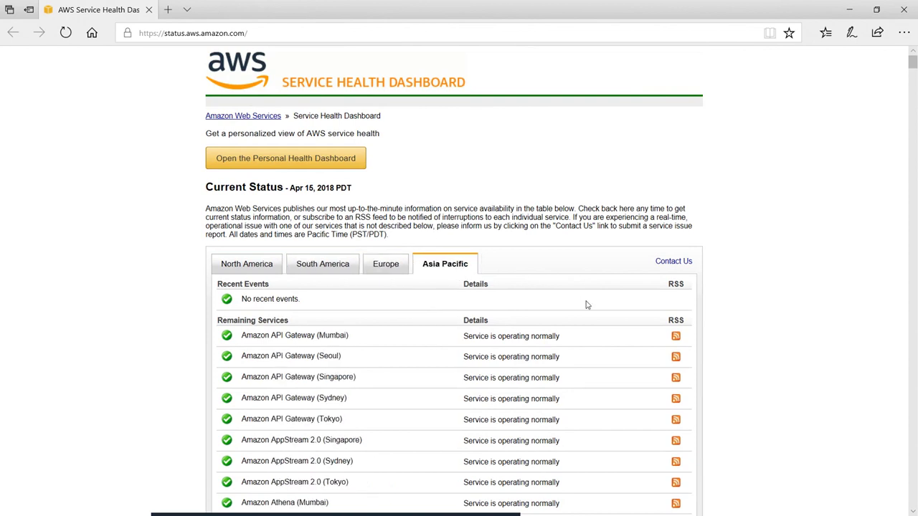
pyautogui.scroll(-12, 422, 369)
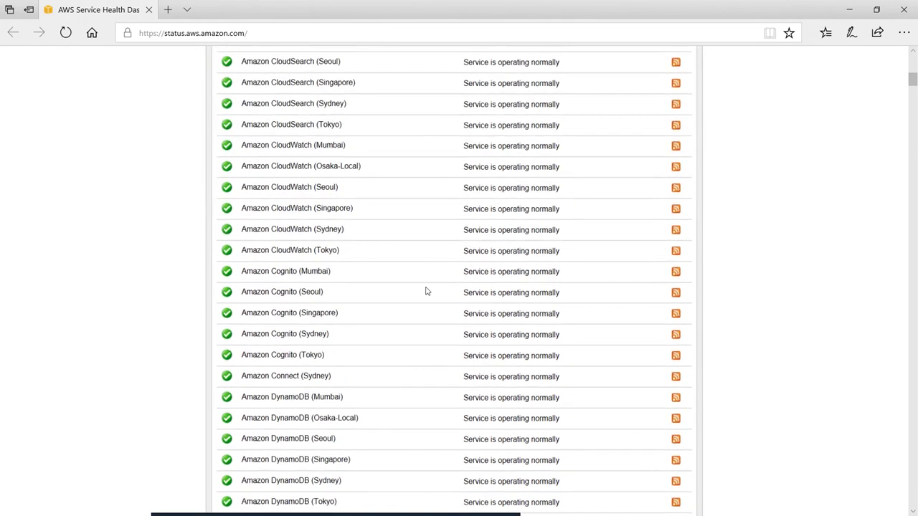
pyautogui.scroll(12, 425, 291)
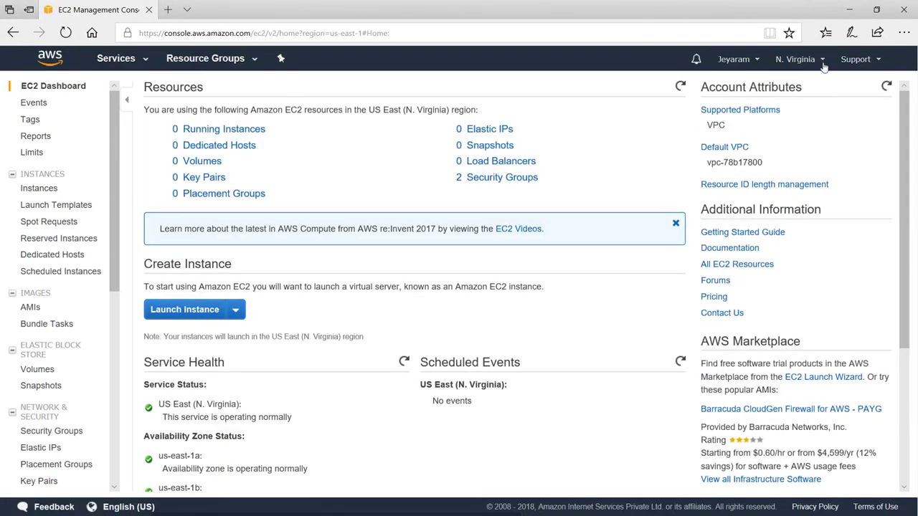
# Return the EC2 console to the US West (Oregon) region and start launching a new instance from the instances page.
pyautogui.click(797, 60)
pyautogui.click(761, 146)
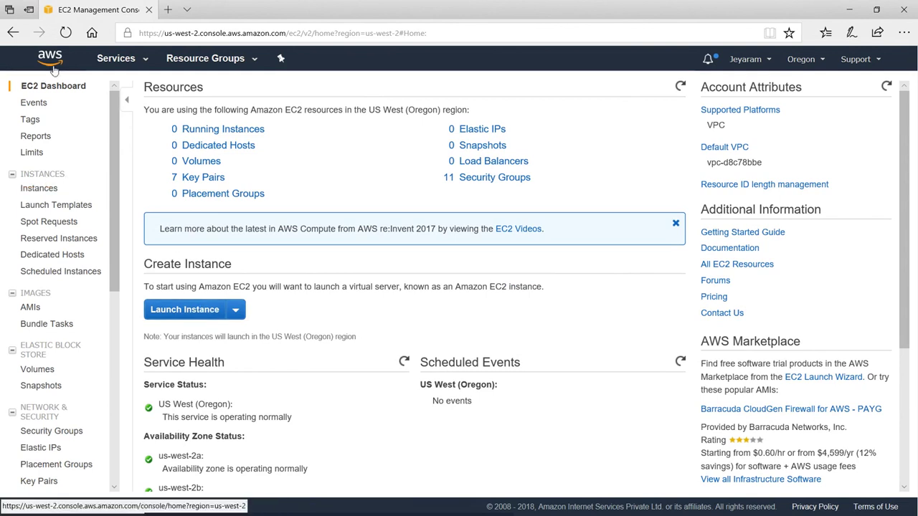
pyautogui.click(36, 189)
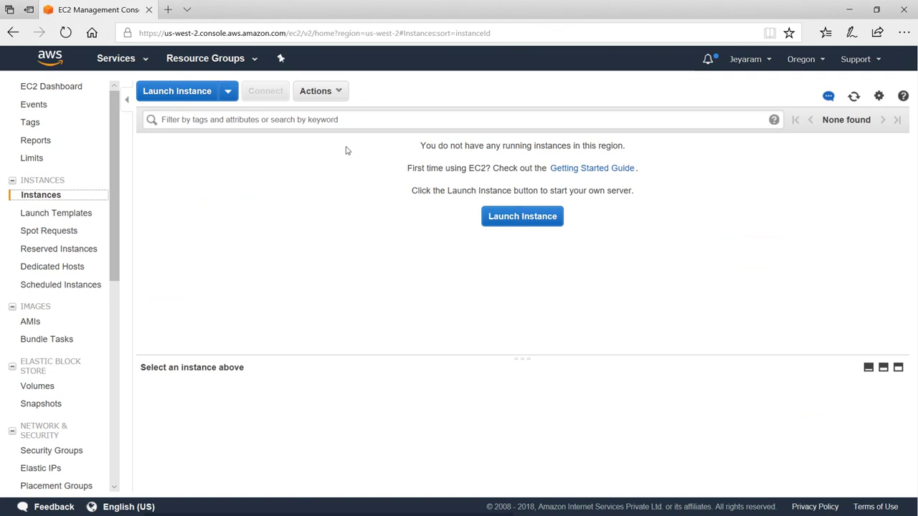
pyautogui.click(184, 92)
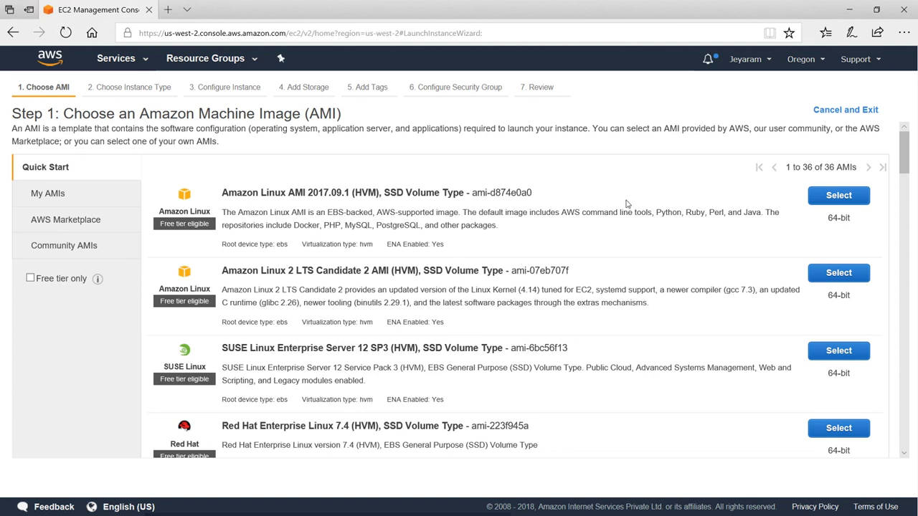
# Examine the Quick Start machine images, including the Amazon Linux description and the Linux, Deep Learning and Windows Server offerings.
pyautogui.moveTo(237, 193); pyautogui.dragTo(328, 193)
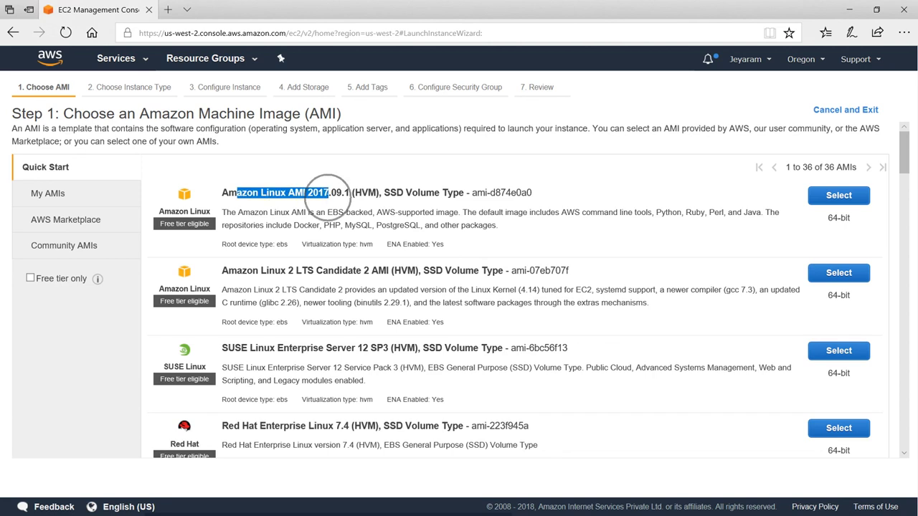
pyautogui.click(380, 207)
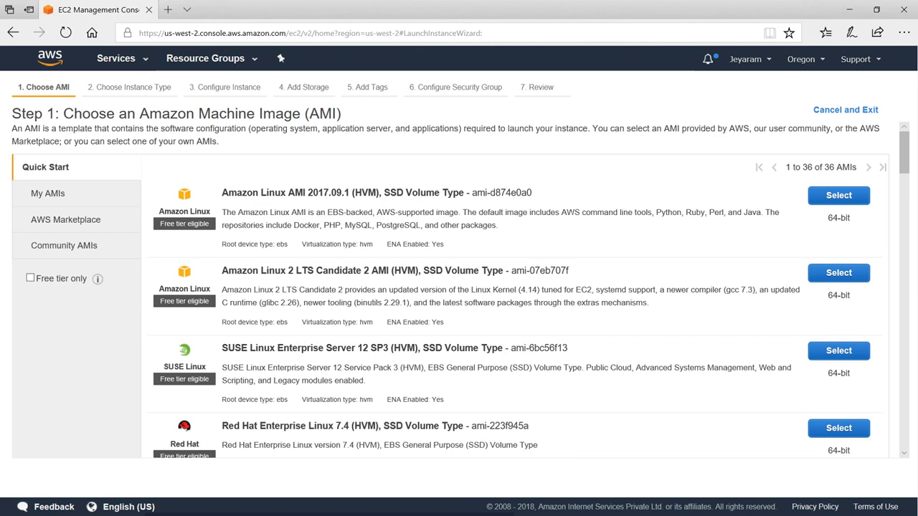
pyautogui.moveTo(582, 212); pyautogui.dragTo(652, 212)
pyautogui.click(681, 224)
pyautogui.scroll(-2, 520, 239)
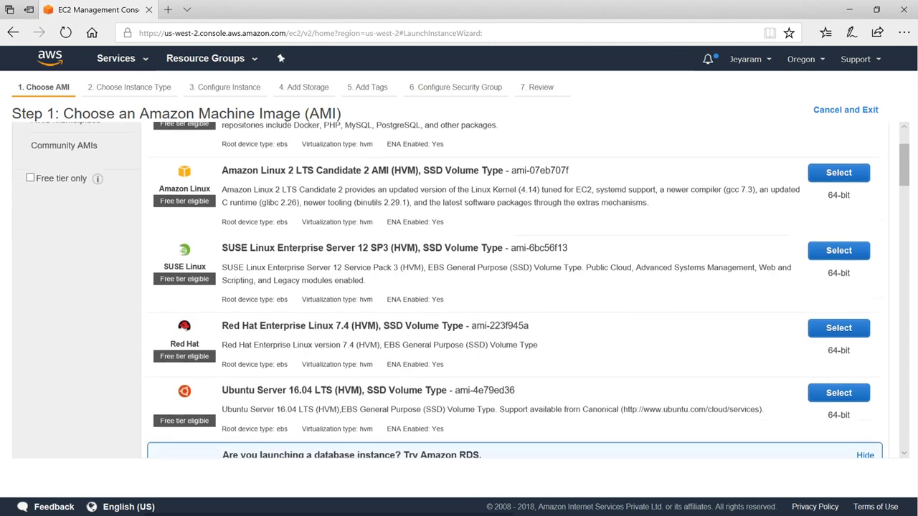
pyautogui.scroll(-2, 289, 256)
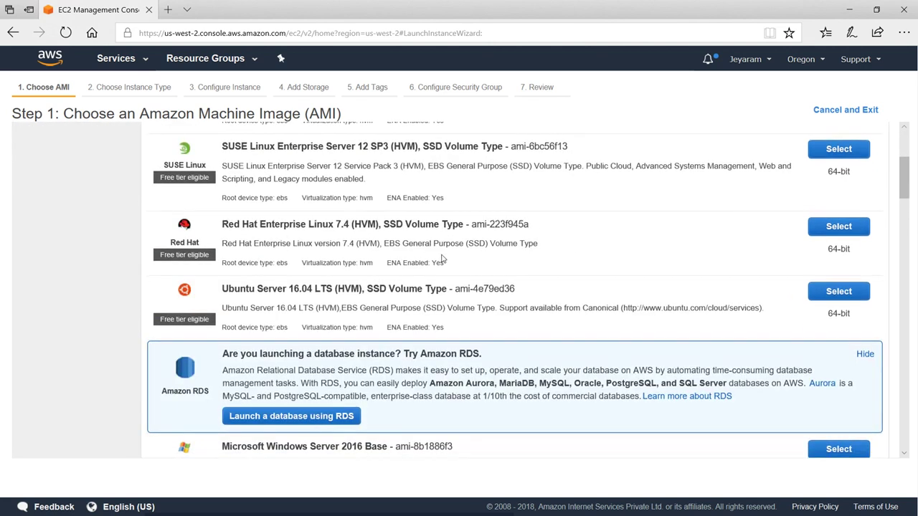
pyautogui.scroll(-10, 361, 322)
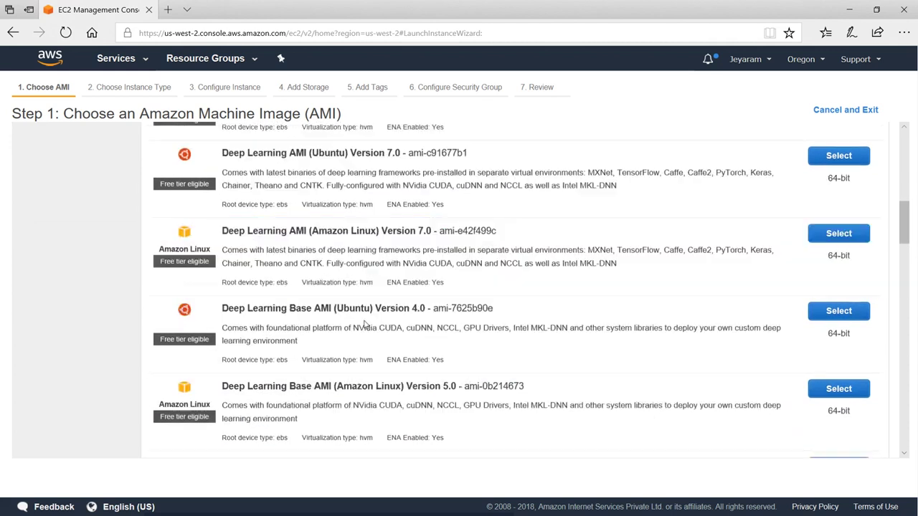
pyautogui.scroll(-5, 361, 322)
pyautogui.scroll(14, 361, 322)
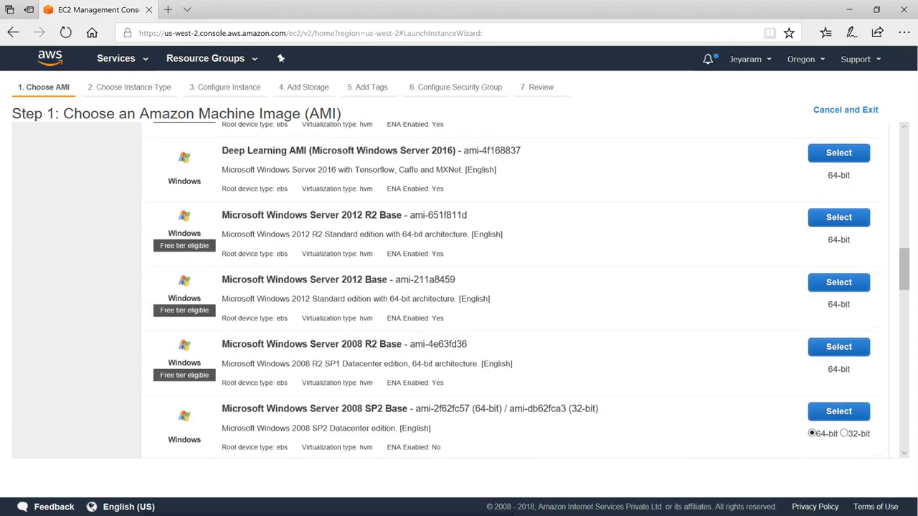
pyautogui.scroll(-5, 361, 322)
pyautogui.scroll(-7, 420, 308)
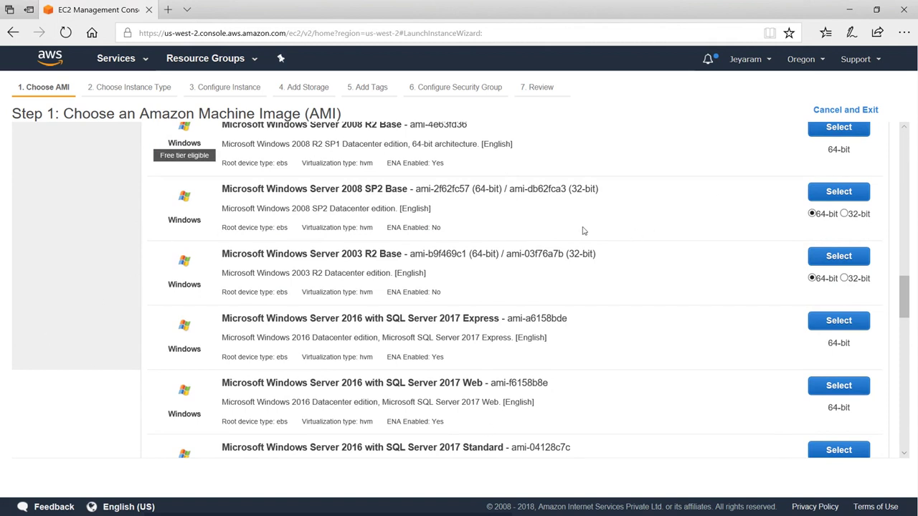
pyautogui.scroll(10, 549, 231)
pyautogui.scroll(5, 502, 286)
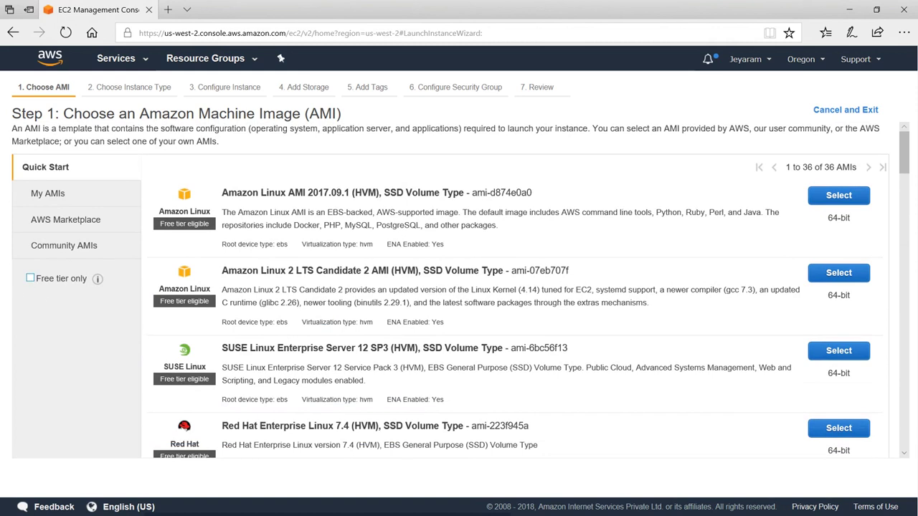
# Limit the machine image list to free tier only and look through the eligible images.
pyautogui.click(30, 279)
pyautogui.scroll(-3, 670, 260)
pyautogui.scroll(-15, 631, 286)
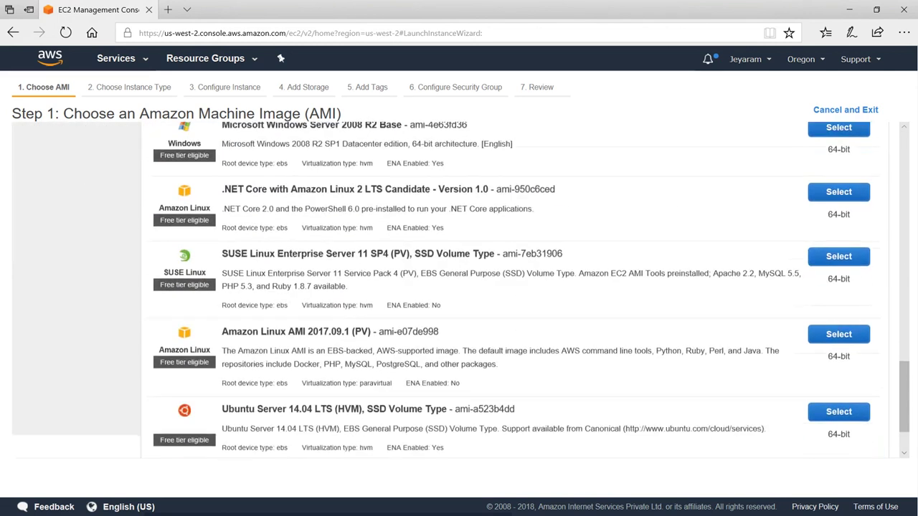
# Check the account's own AMIs, and browse the featured and popular software in AWS Marketplace.
pyautogui.scroll(5, 631, 287)
pyautogui.scroll(10, 512, 286)
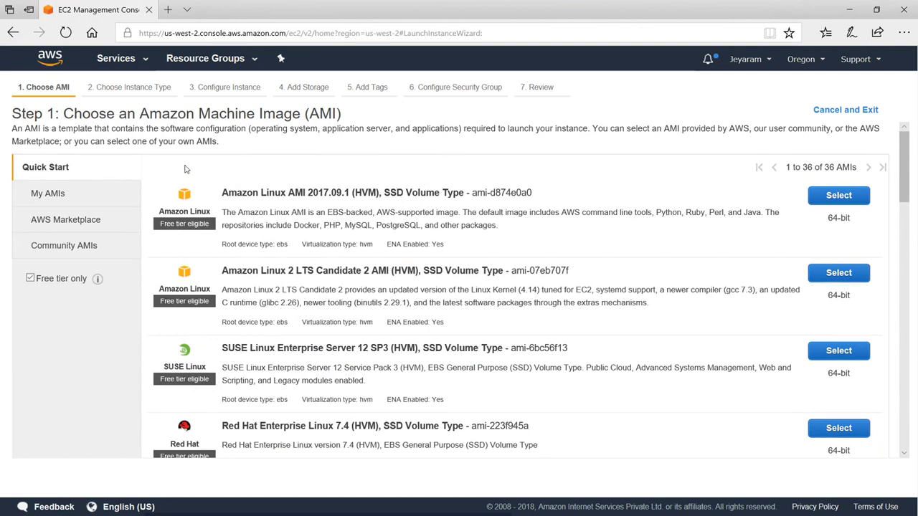
pyautogui.click(47, 196)
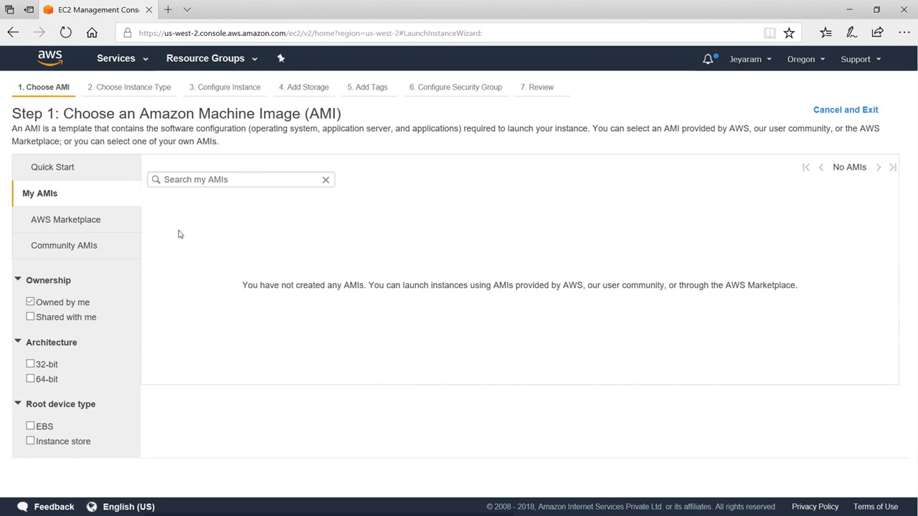
pyautogui.click(81, 221)
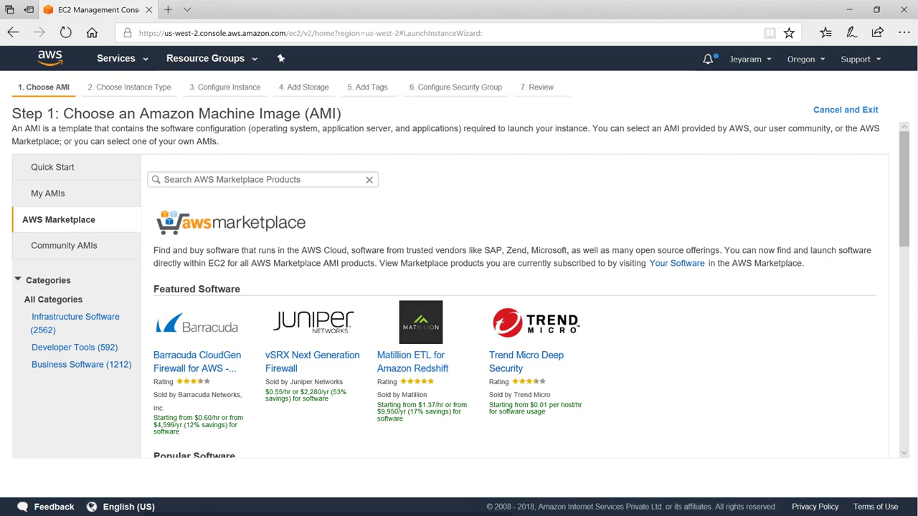
pyautogui.scroll(-3, 737, 391)
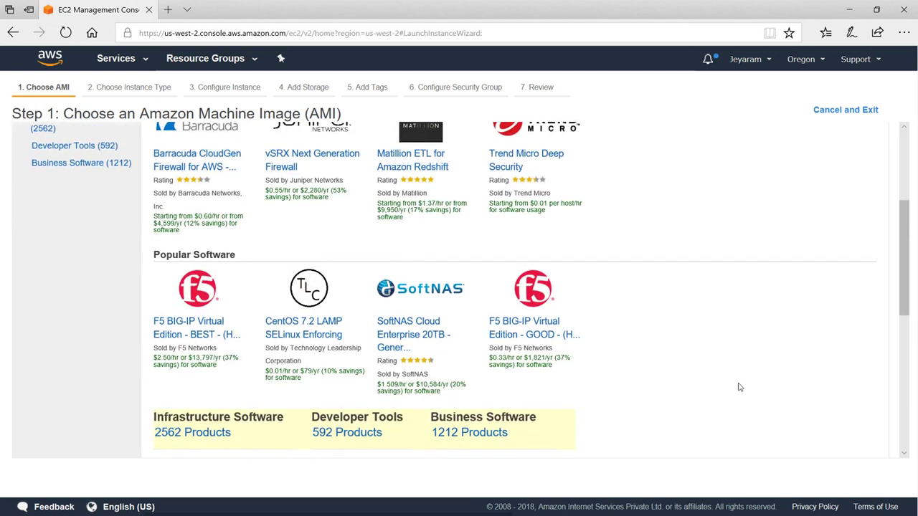
pyautogui.scroll(3, 743, 384)
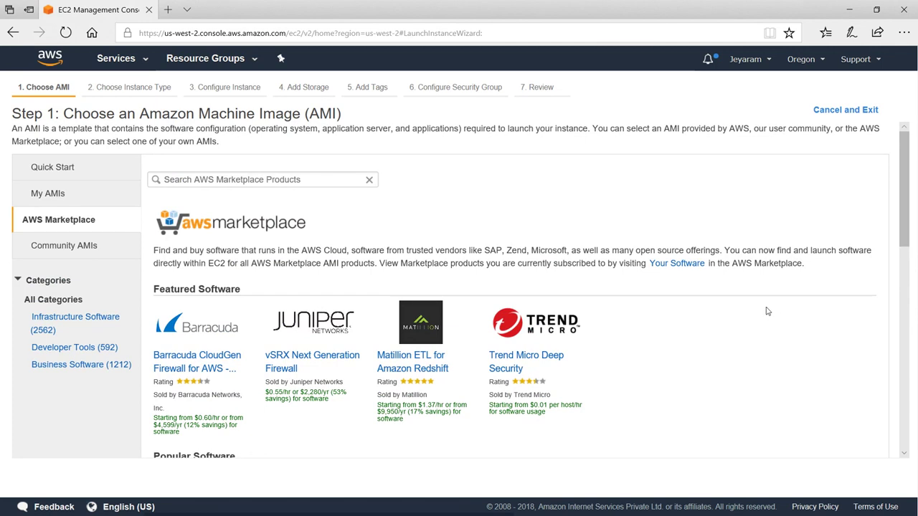
# Search AWS Marketplace products for "monitor" and look through the matching machine images and their pricing.
pyautogui.click(325, 188)
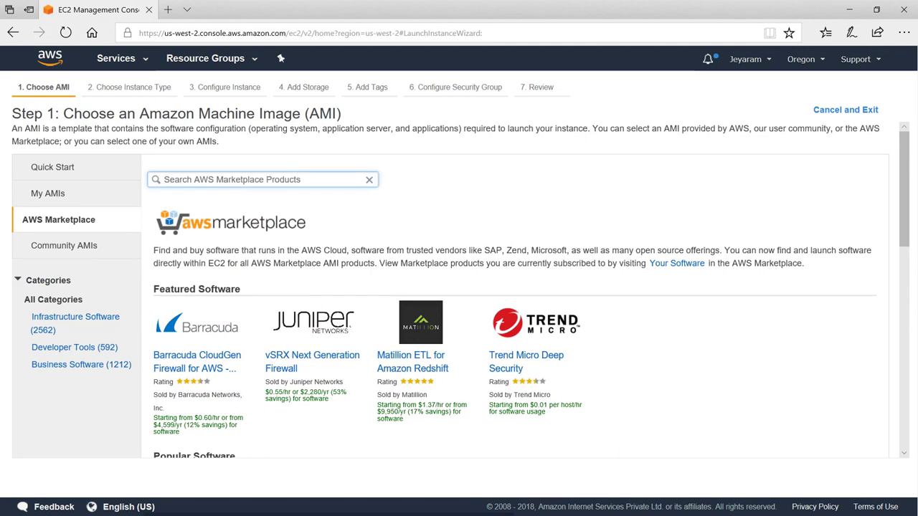
pyautogui.write('monito')
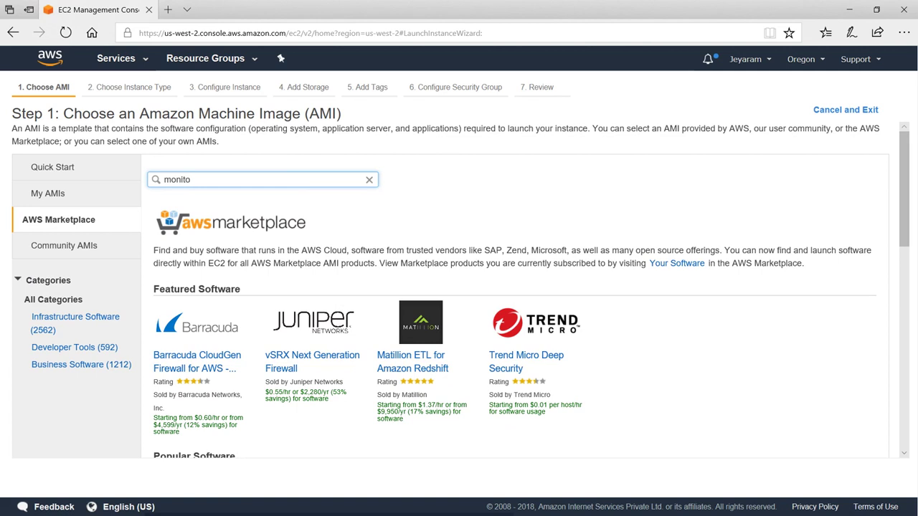
pyautogui.write('r')
pyautogui.press('Return')
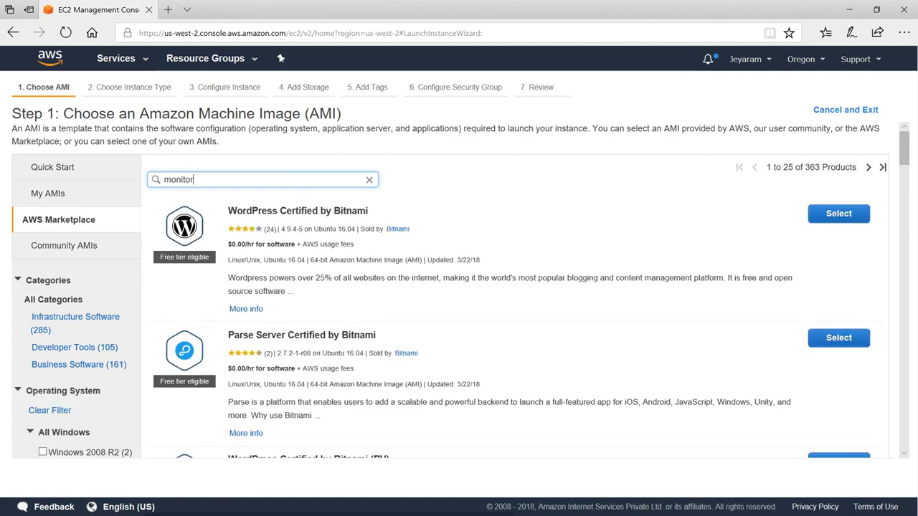
pyautogui.scroll(-9, 458, 301)
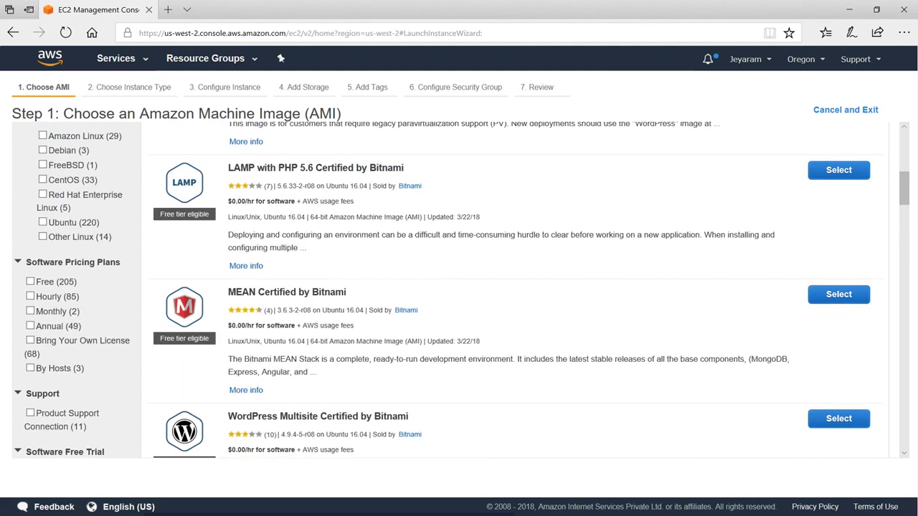
pyautogui.scroll(-7, 624, 269)
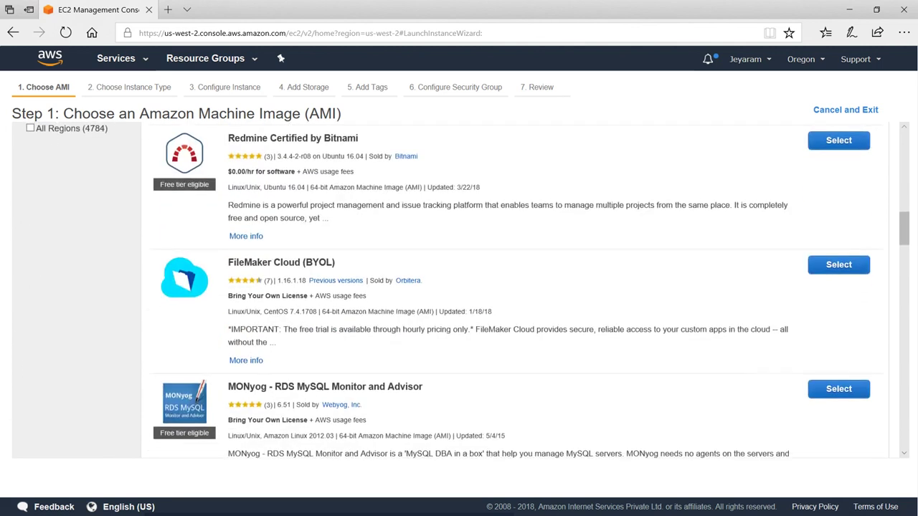
pyautogui.scroll(2, 628, 271)
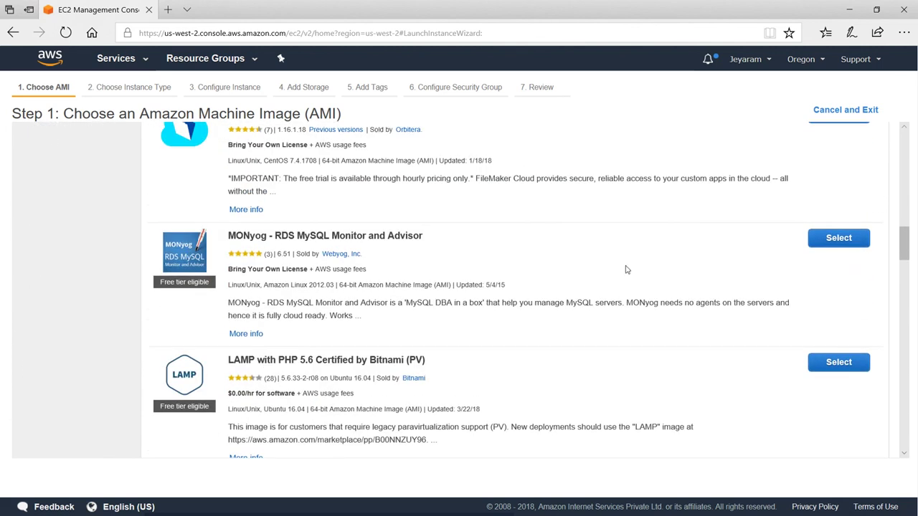
pyautogui.scroll(1, 630, 264)
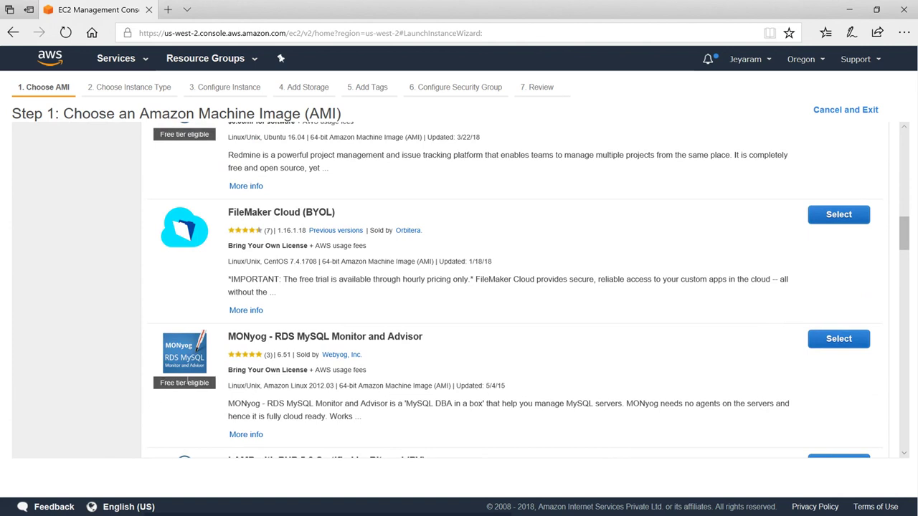
pyautogui.scroll(-5, 207, 380)
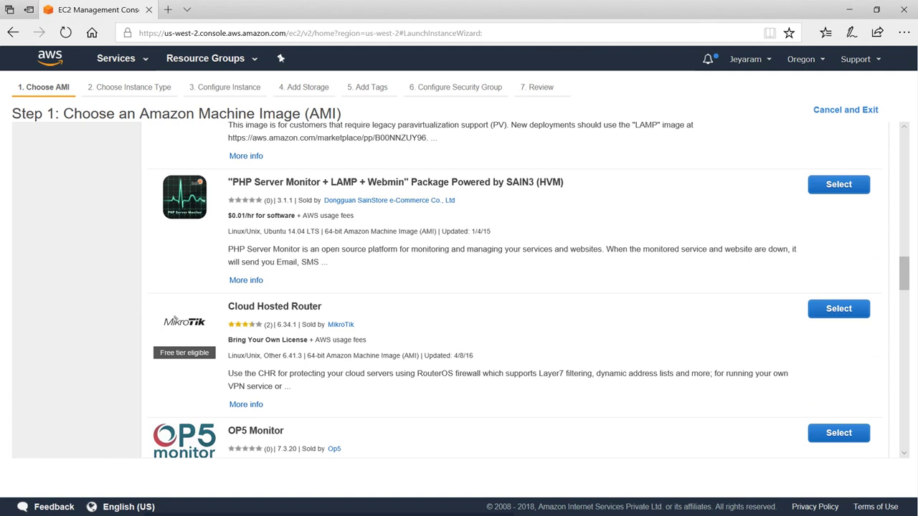
pyautogui.scroll(-8, 454, 338)
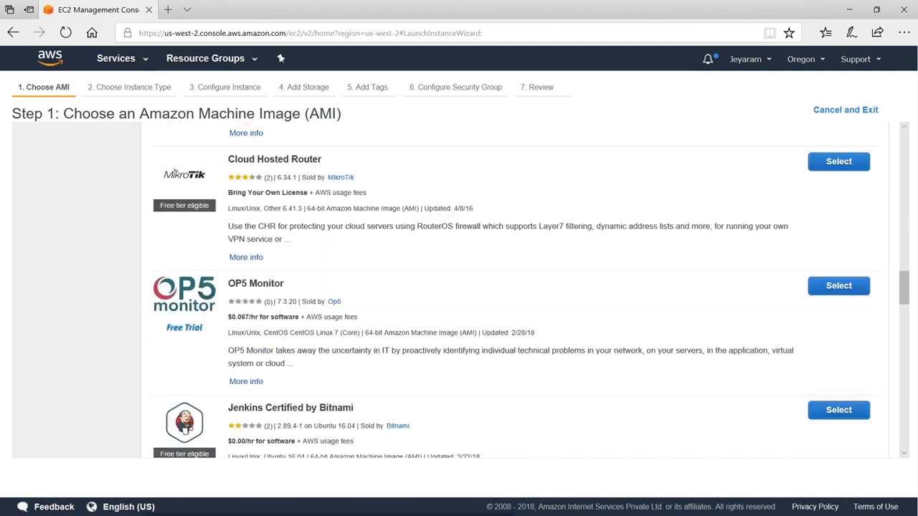
pyautogui.scroll(10, 459, 301)
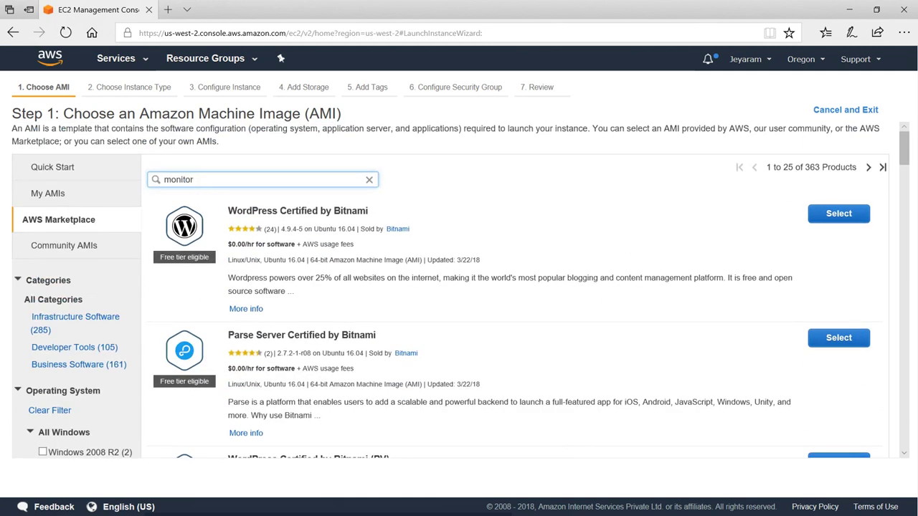
# Open the Community AMIs and examine the listed images along with the operating system and architecture filters.
pyautogui.click(71, 166)
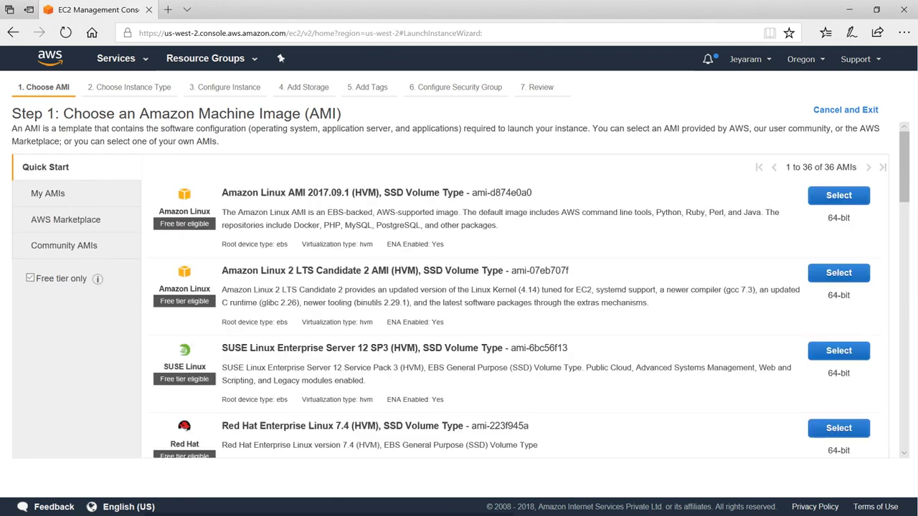
pyautogui.click(57, 250)
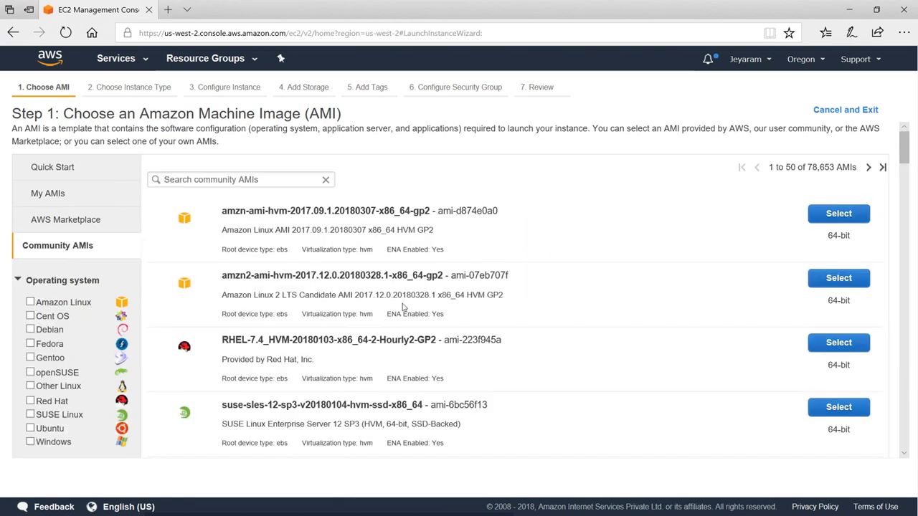
pyautogui.scroll(-2, 67, 315)
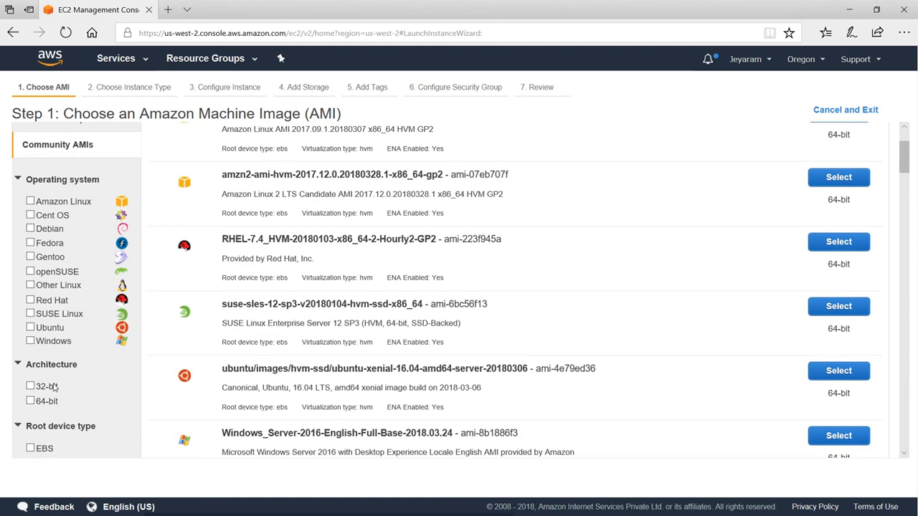
pyautogui.scroll(-1, 93, 414)
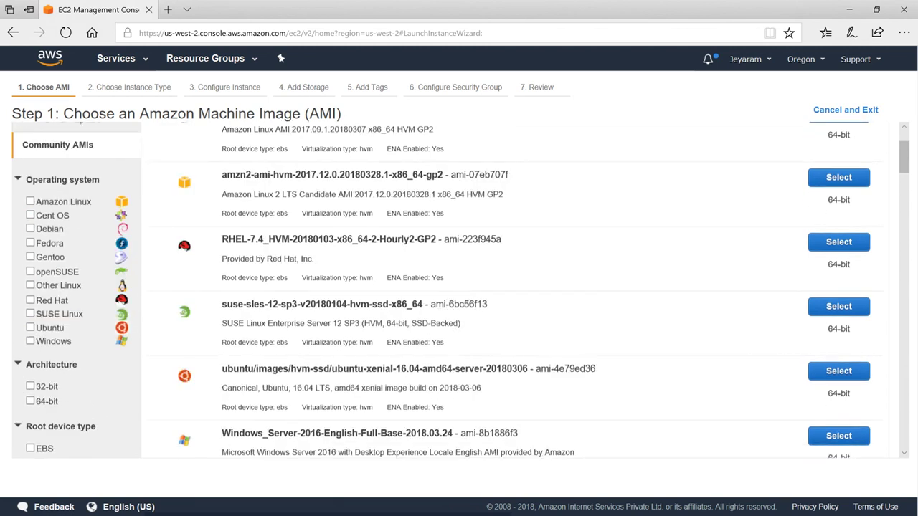
pyautogui.scroll(1, 107, 333)
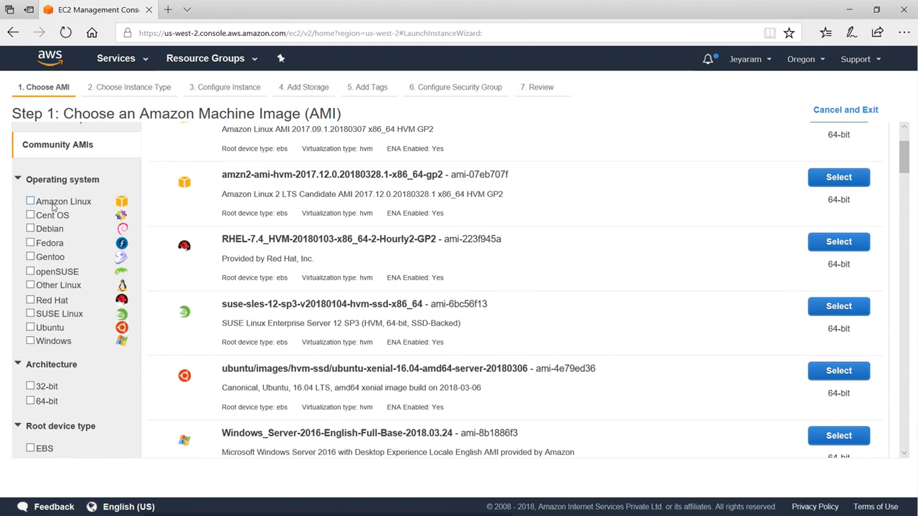
pyautogui.scroll(3, 371, 239)
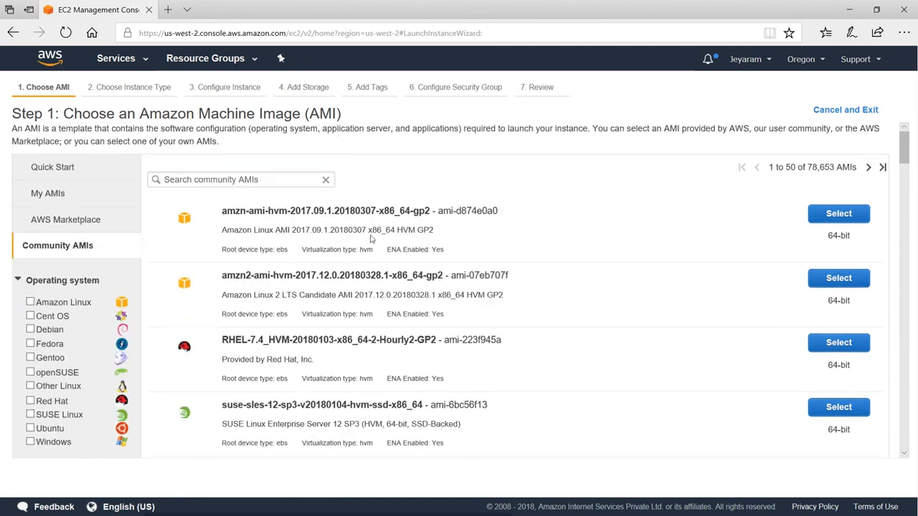
# Return to the Quick Start images and select Amazon Linux AMI 2017.09.1 (HVM), SSD Volume Type for the instance.
pyautogui.click(54, 168)
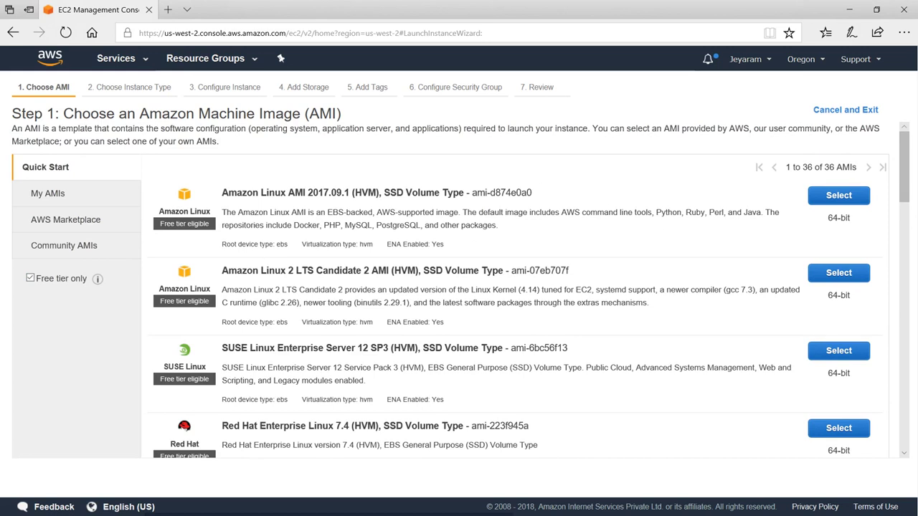
pyautogui.click(838, 198)
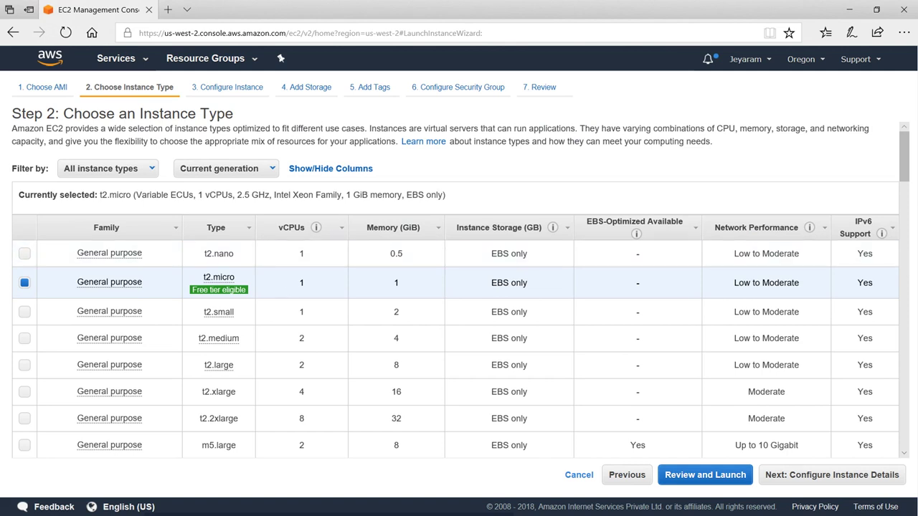
# Examine the available instance types from general purpose through storage optimized, comparing vCPUs, memory, storage and network performance, including the free-tier t2.micro.
pyautogui.scroll(-3, 566, 289)
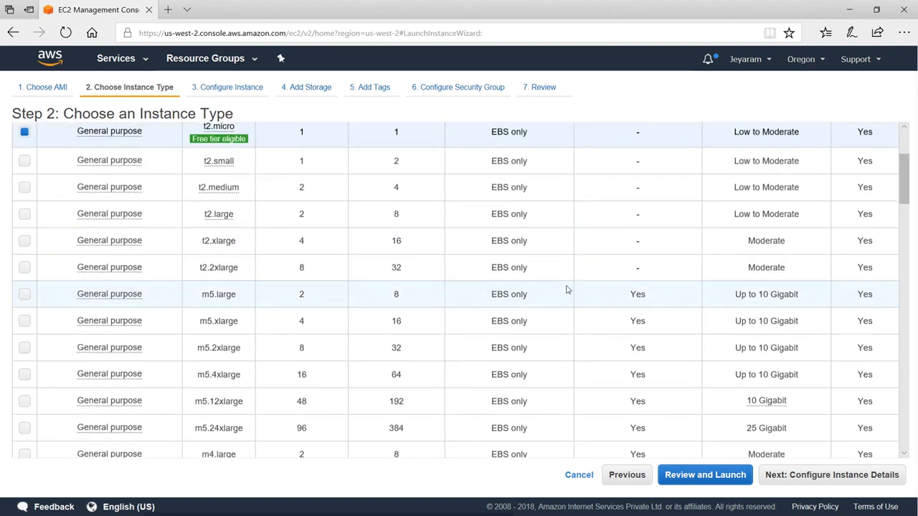
pyautogui.scroll(-3, 566, 290)
pyautogui.scroll(-2, 566, 283)
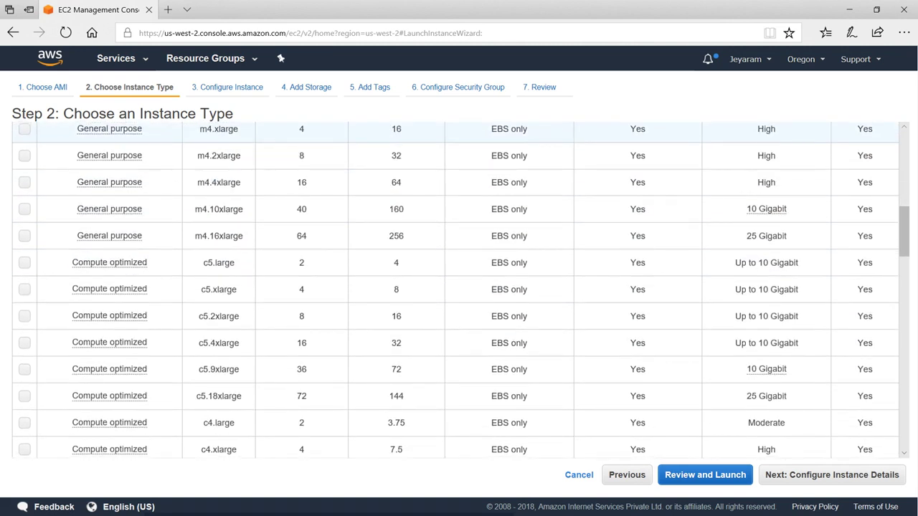
pyautogui.scroll(3, 459, 290)
pyautogui.scroll(-3, 459, 289)
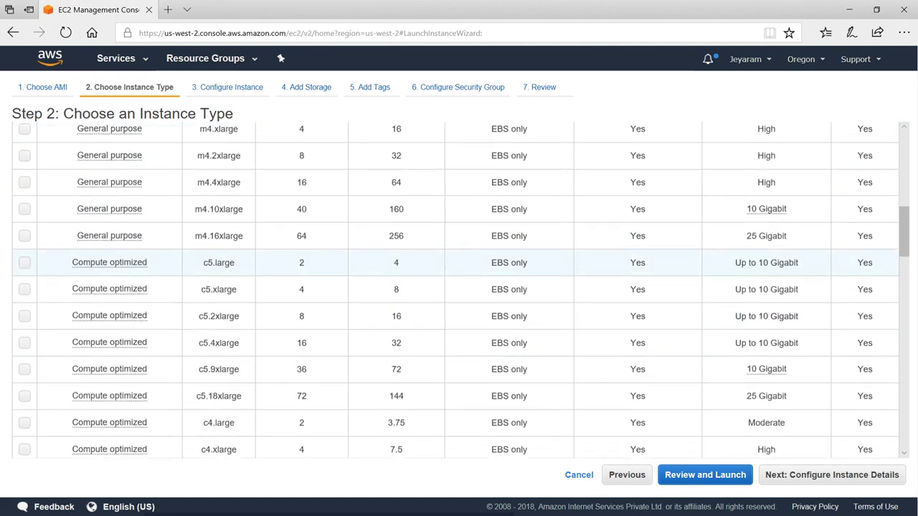
pyautogui.scroll(-10, 566, 272)
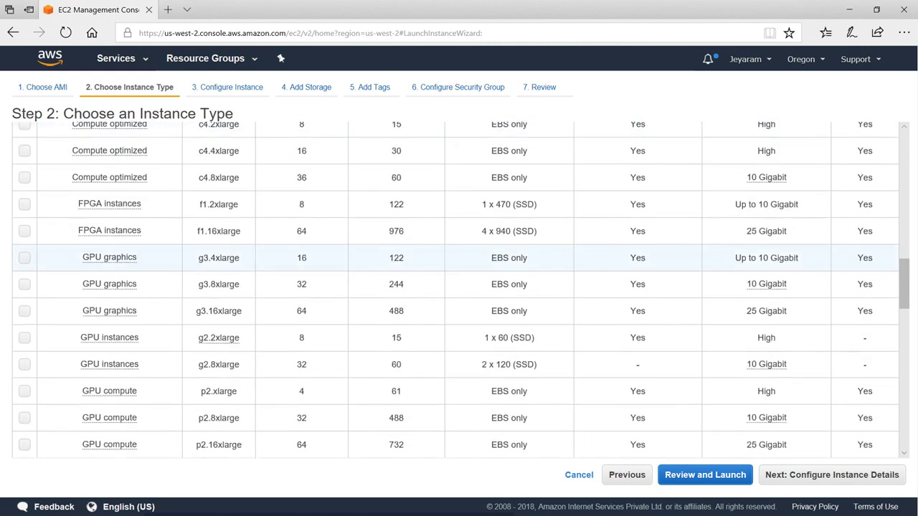
pyautogui.scroll(-5, 566, 258)
pyautogui.scroll(-18, 565, 258)
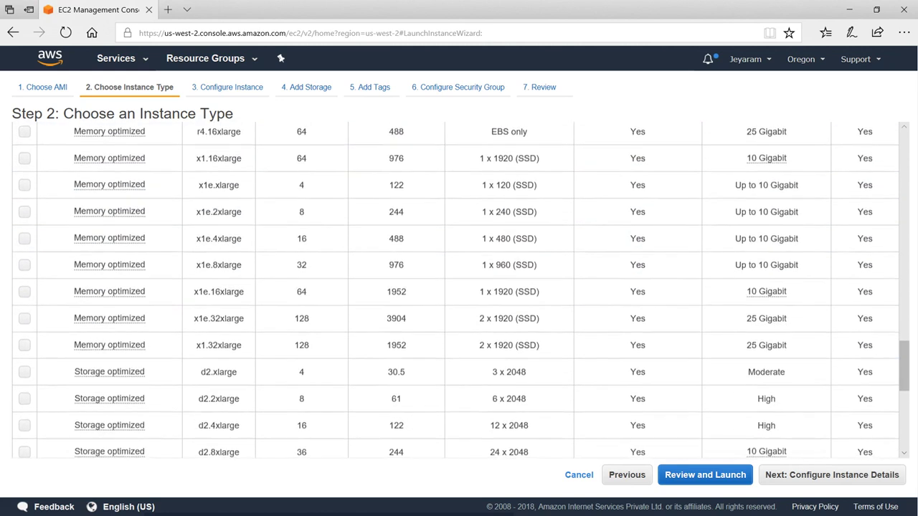
pyautogui.scroll(-4, 459, 287)
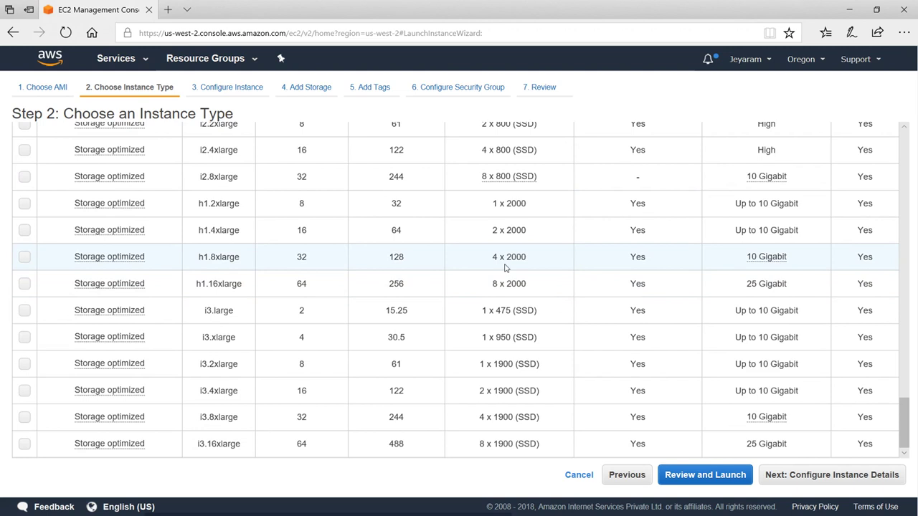
pyautogui.scroll(20, 504, 267)
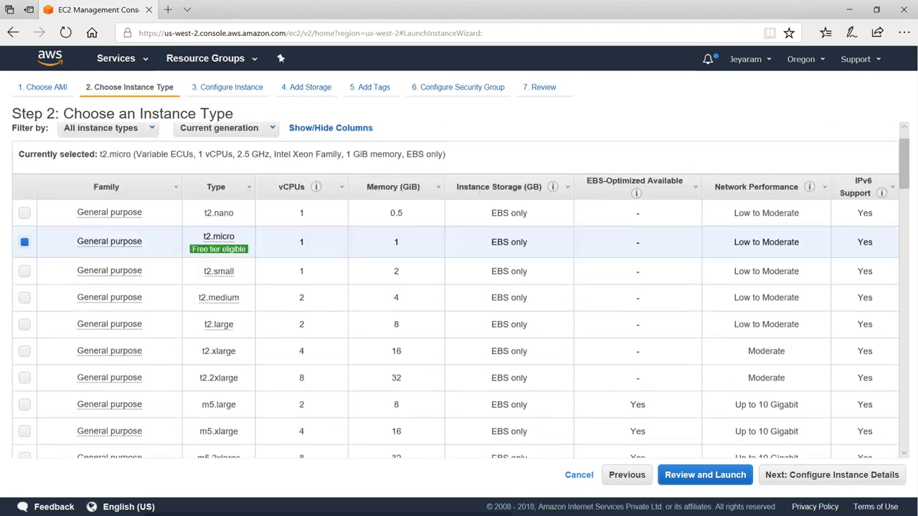
pyautogui.scroll(2, 122, 294)
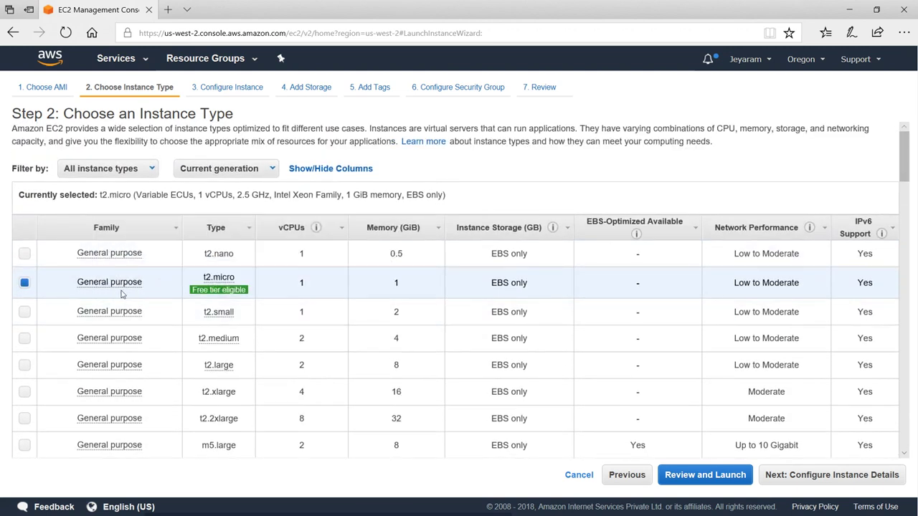
pyautogui.moveTo(230, 291)
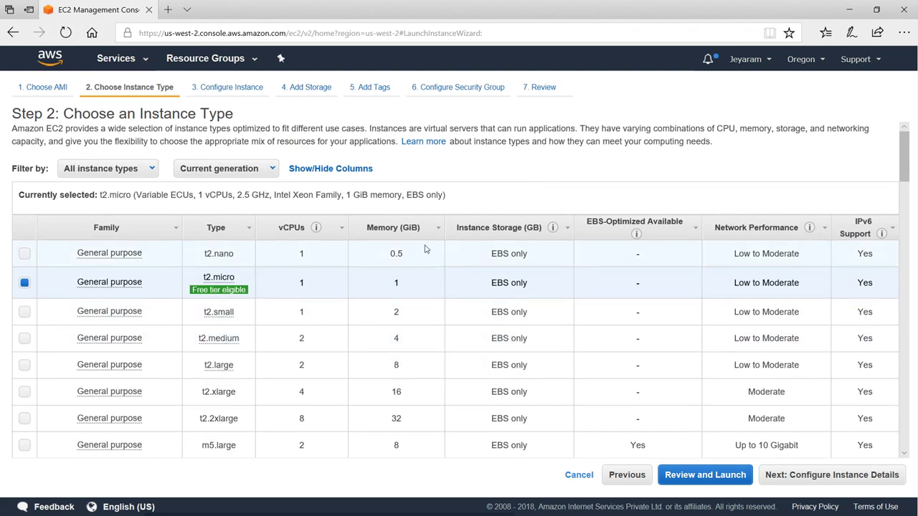
# Filter the instance types to General purpose and look through the T2, M5 and M4 sizes.
pyautogui.click(123, 170)
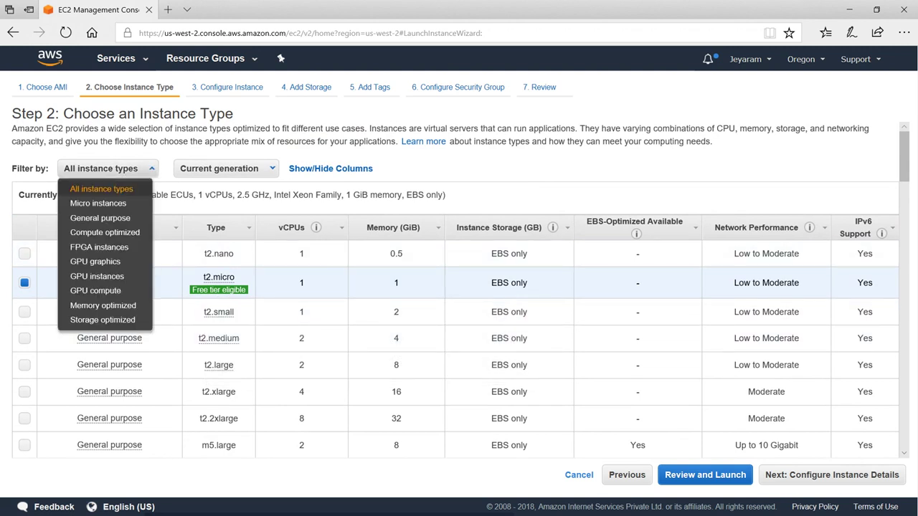
pyautogui.click(118, 218)
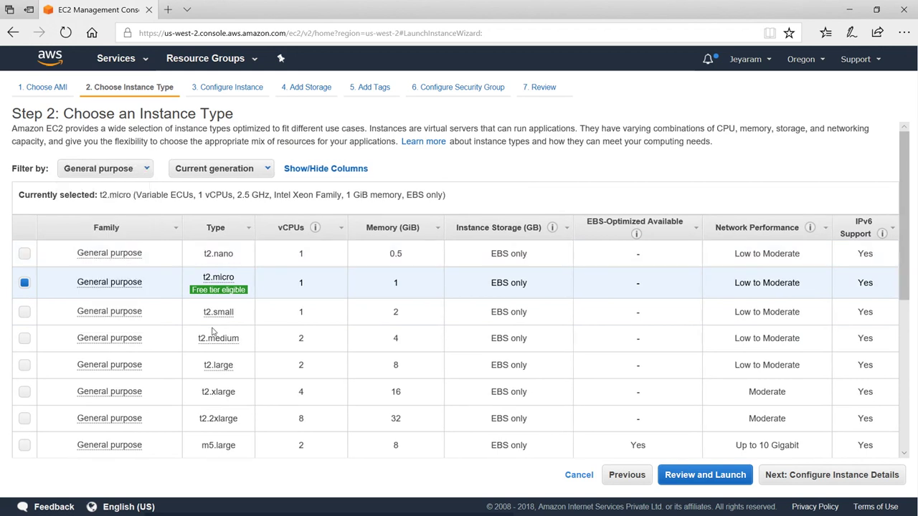
pyautogui.scroll(-5, 412, 329)
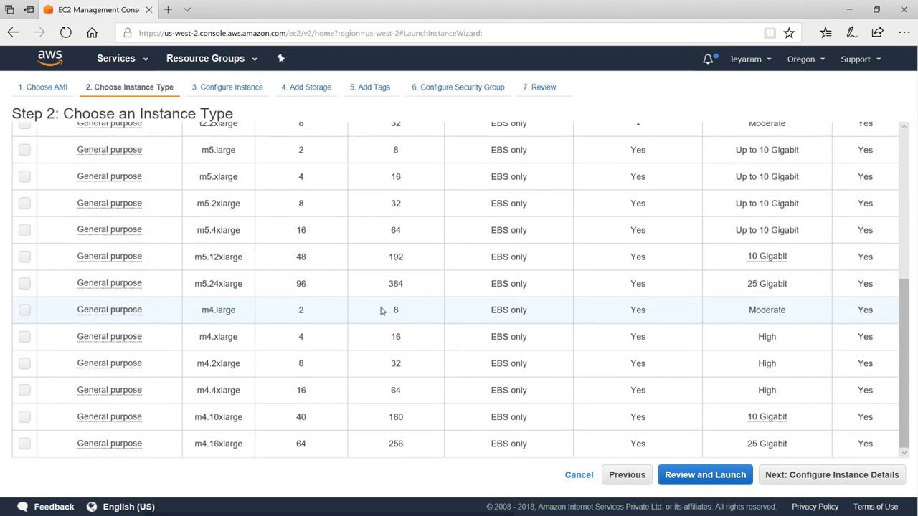
# Filter the instance types to Memory optimized and look through the R4 and X1 sizes.
pyautogui.scroll(6, 380, 310)
pyautogui.click(140, 176)
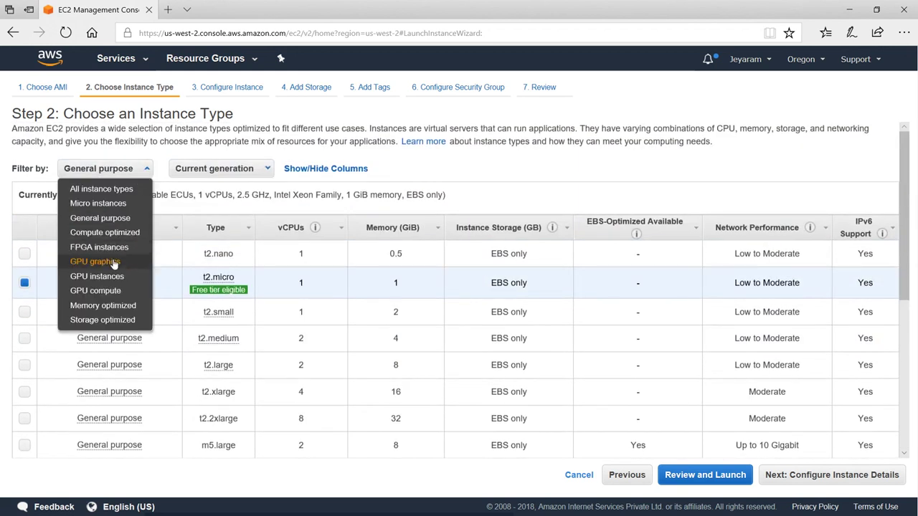
pyautogui.click(115, 307)
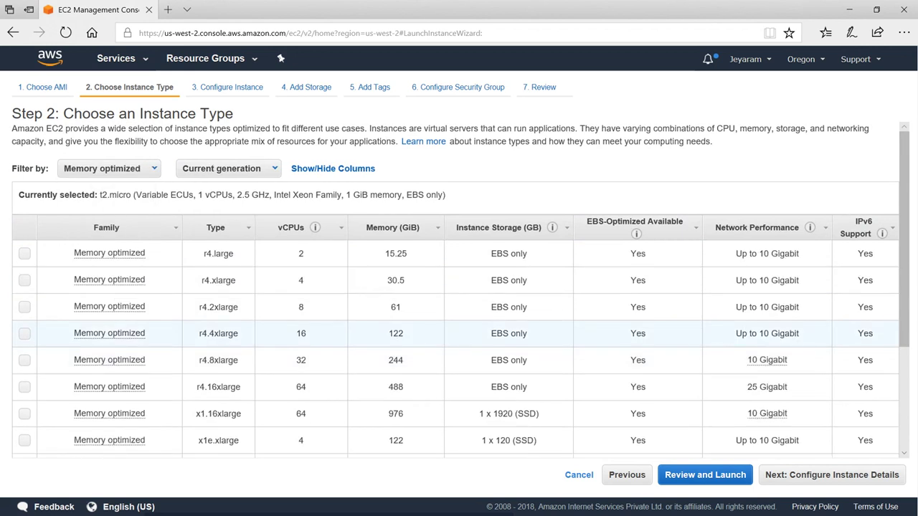
pyautogui.scroll(-3, 421, 352)
pyautogui.scroll(3, 422, 336)
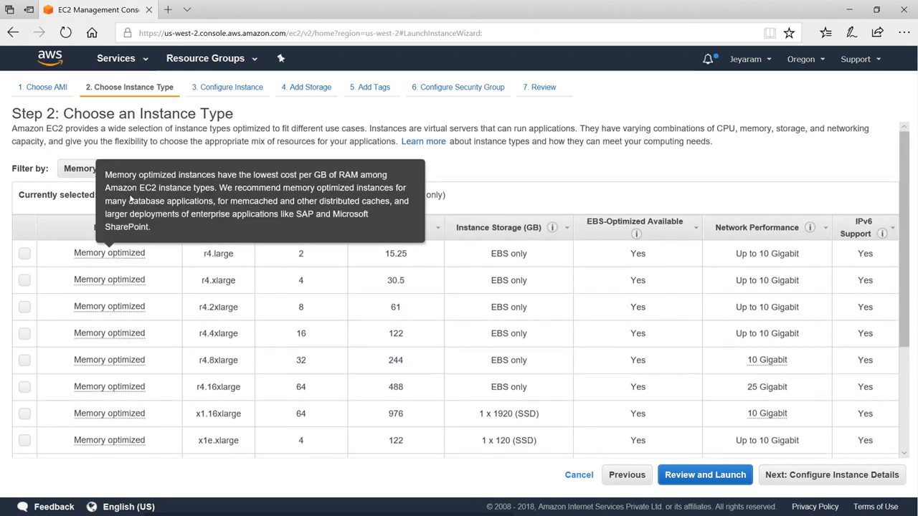
# Filter the instance types to Compute optimized and look through the C5 and C4 sizes.
pyautogui.click(150, 172)
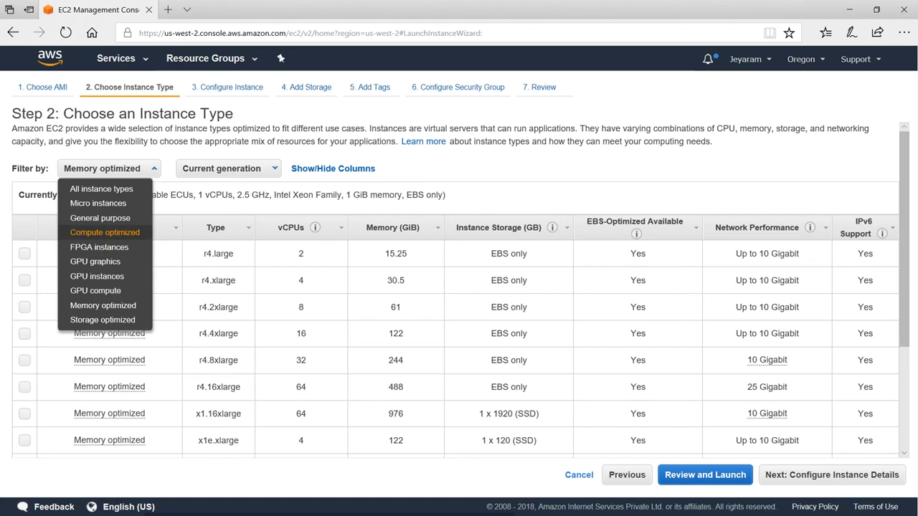
pyautogui.click(104, 232)
pyautogui.scroll(-1, 318, 266)
pyautogui.scroll(1, 318, 266)
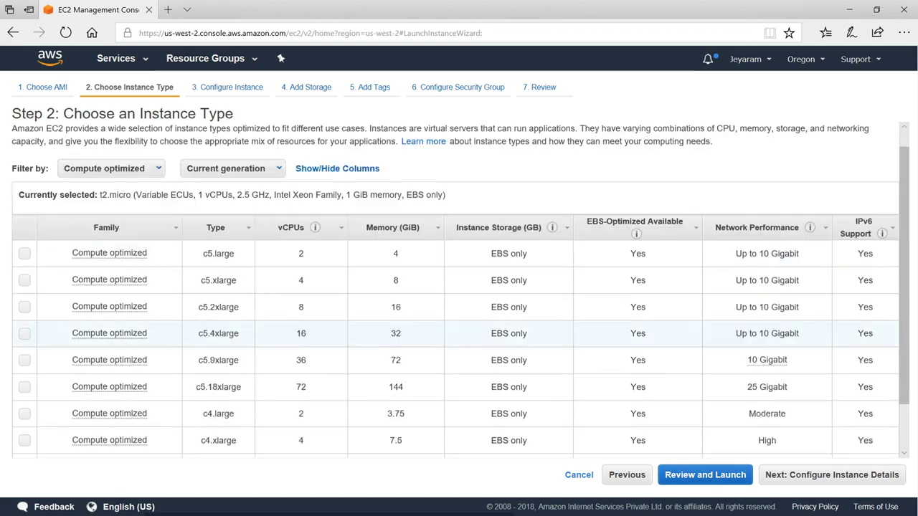
# Set the family filter to All instance types and look through the current-generation list.
pyautogui.click(147, 172)
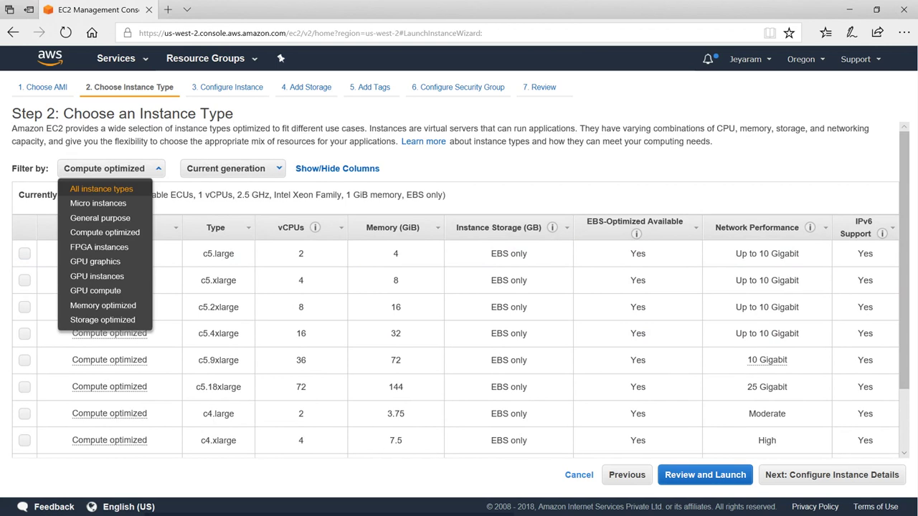
pyautogui.click(122, 190)
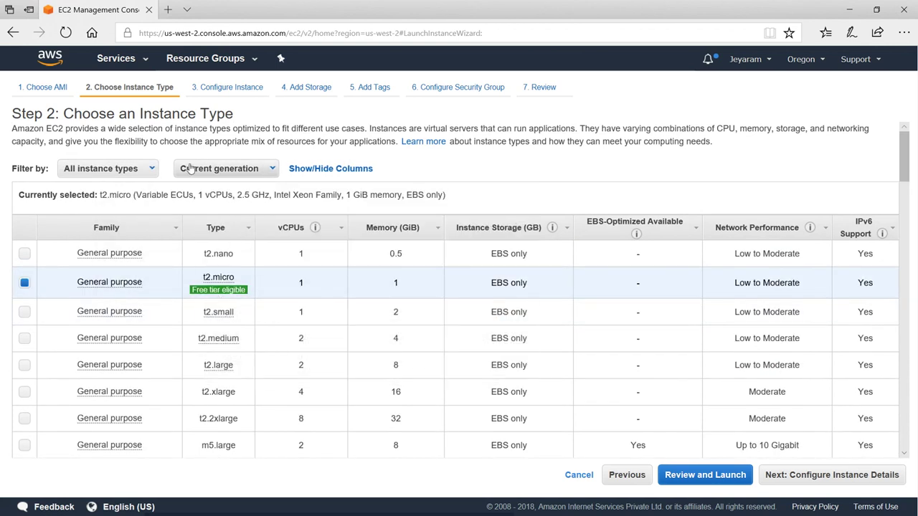
pyautogui.scroll(-15, 352, 297)
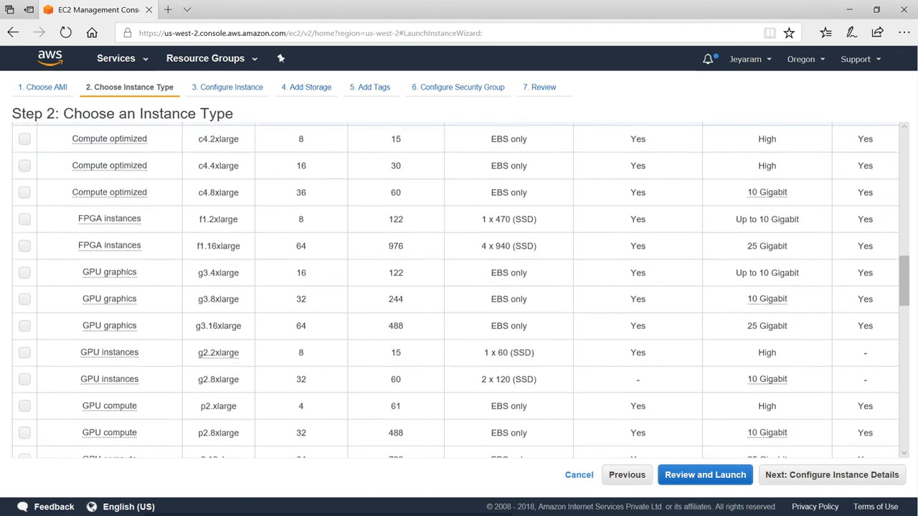
pyautogui.scroll(15, 271, 183)
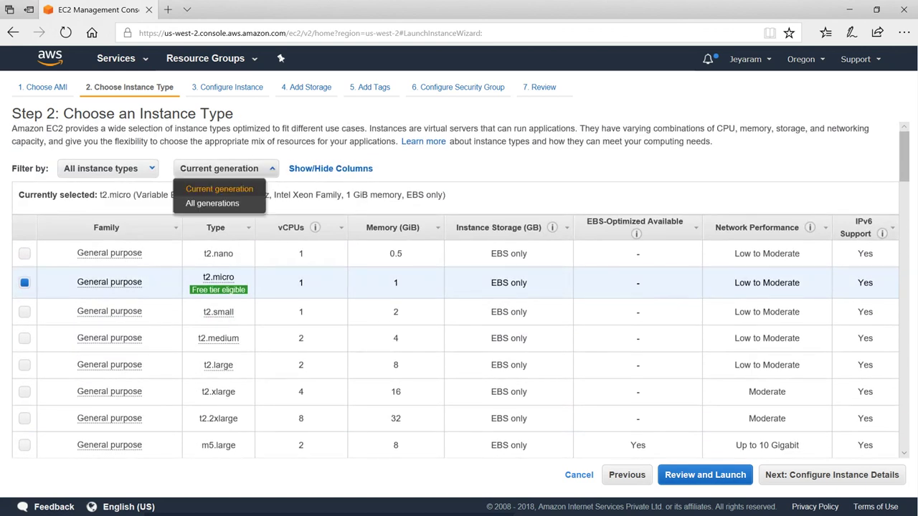
# Show All generations of instance types and examine the complete list from micro to storage optimized, including the free-tier t2.micro.
pyautogui.click(213, 203)
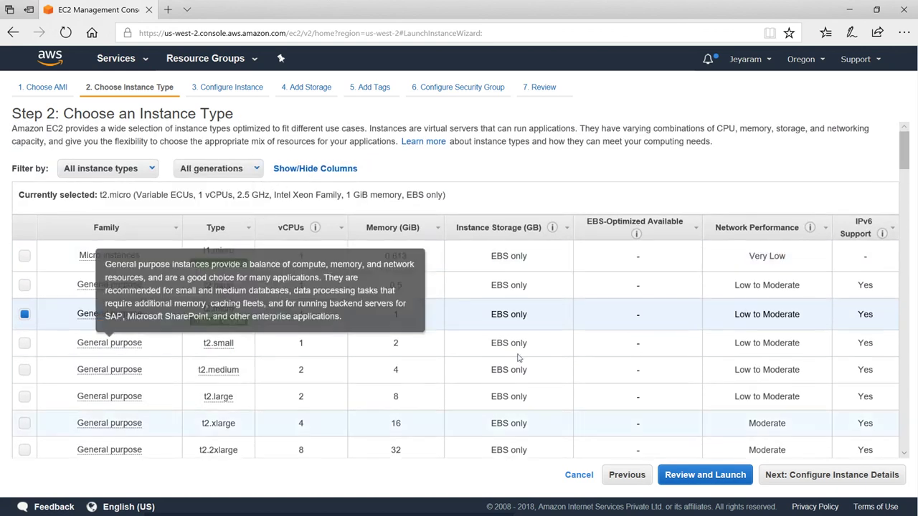
pyautogui.scroll(-10, 180, 287)
pyautogui.scroll(-15, 459, 290)
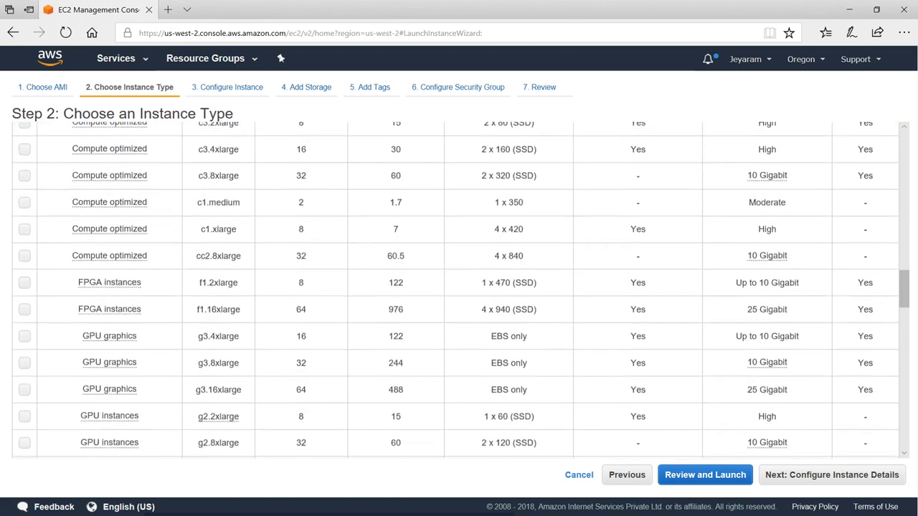
pyautogui.scroll(-10, 514, 293)
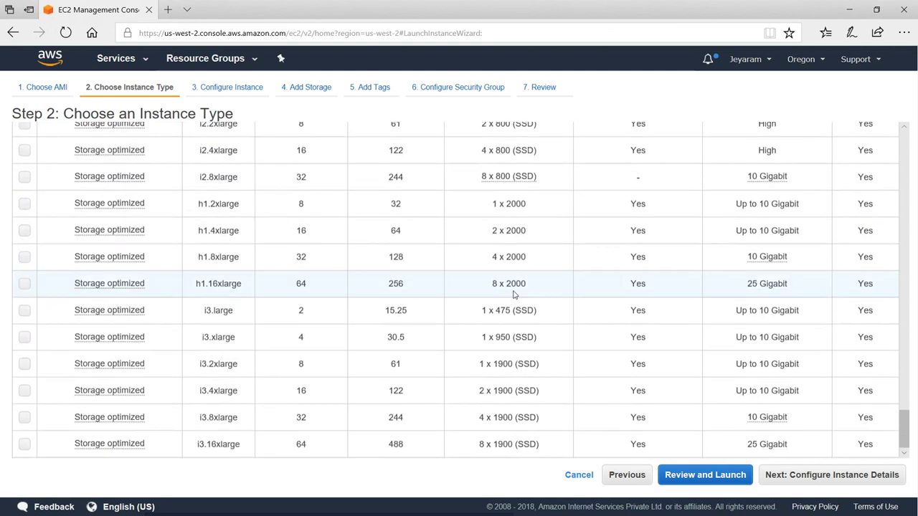
pyautogui.scroll(10, 514, 294)
pyautogui.scroll(20, 514, 293)
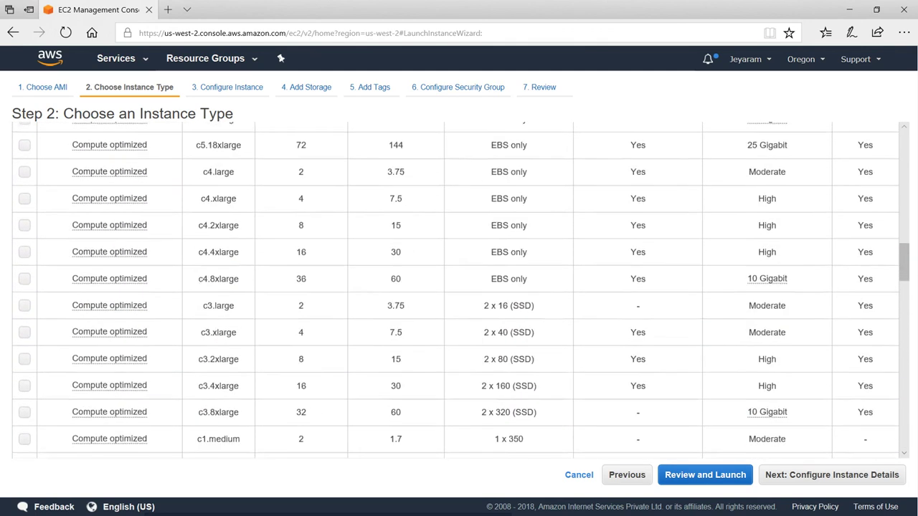
pyautogui.scroll(5, 514, 293)
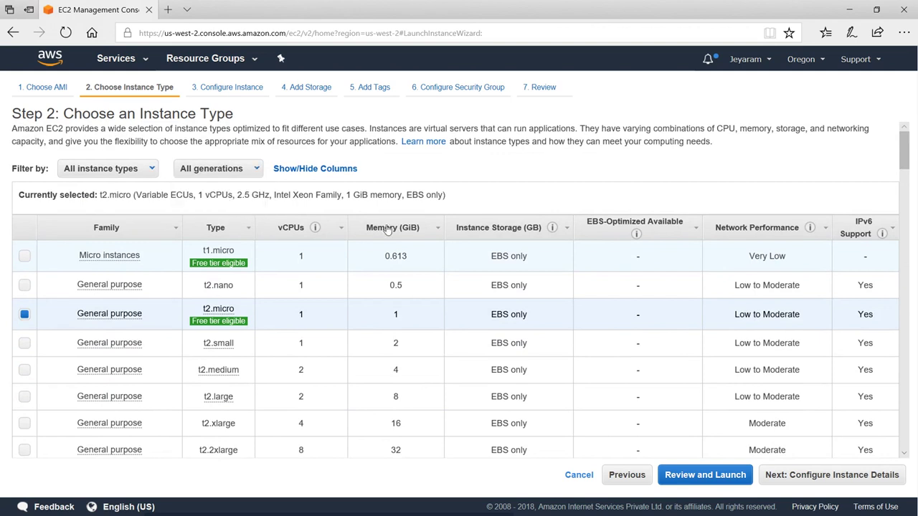
pyautogui.scroll(-15, 387, 228)
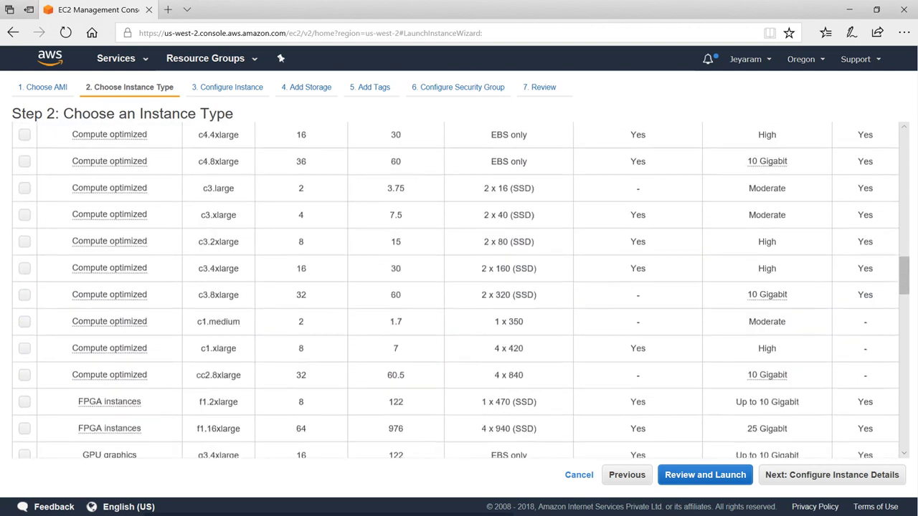
pyautogui.scroll(-18, 387, 181)
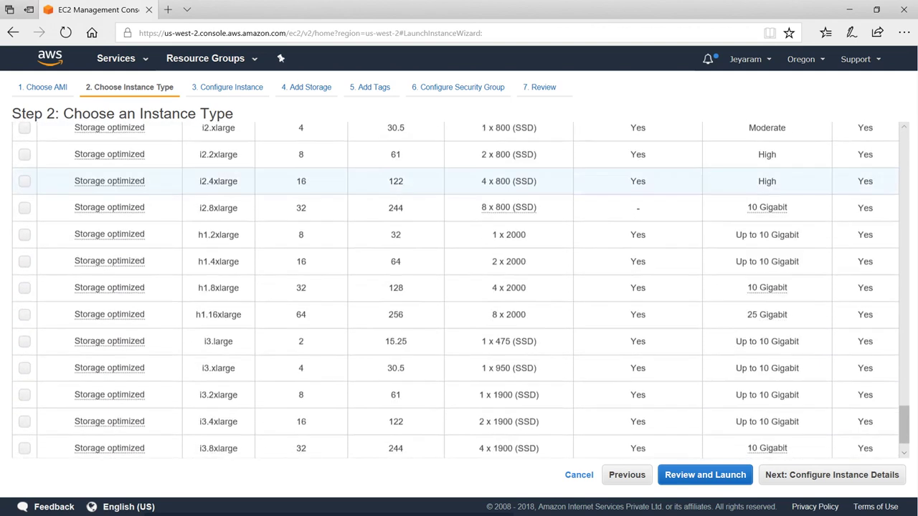
pyautogui.scroll(15, 387, 180)
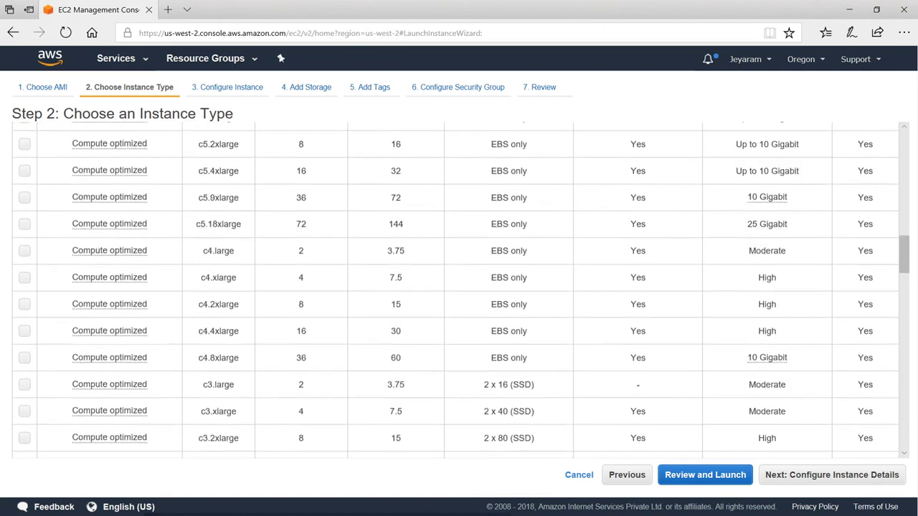
pyautogui.scroll(12, 265, 230)
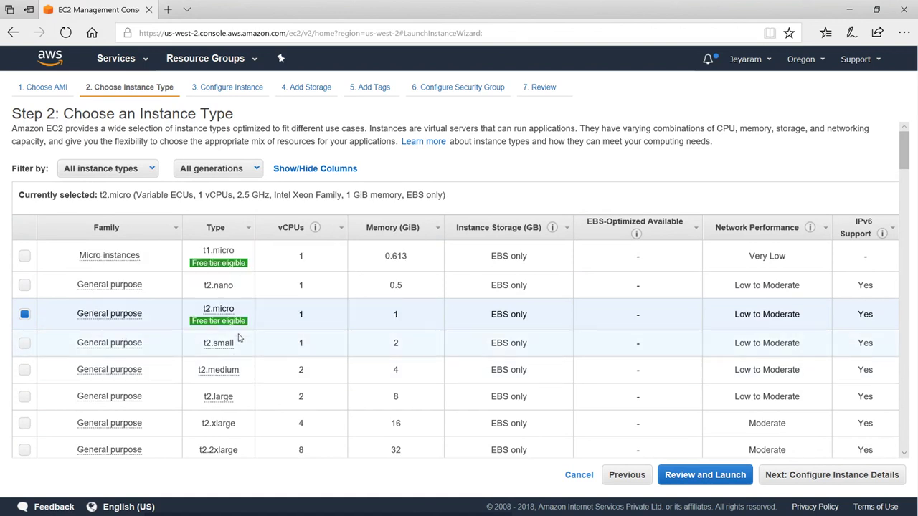
pyautogui.moveTo(246, 325)
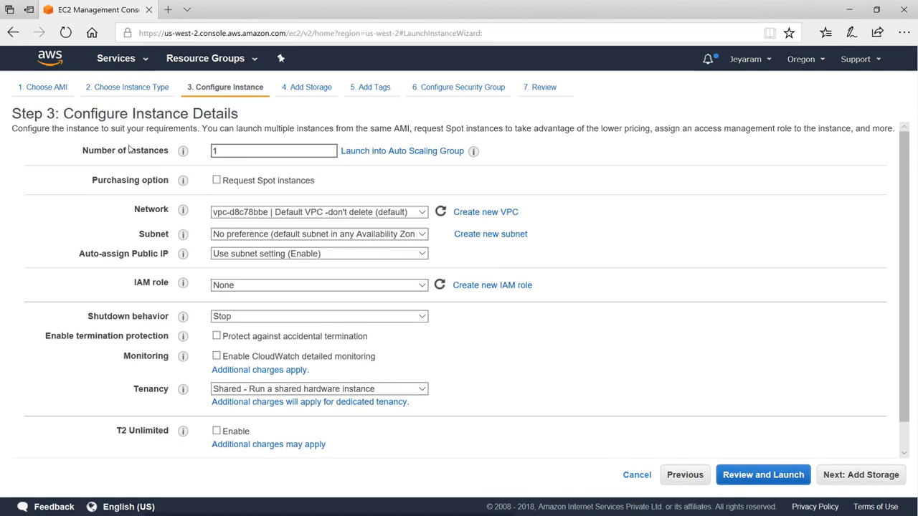
# Set the number of instances to 5 in the instance details.
pyautogui.click(213, 150)
pyautogui.doubleClick(215, 150)
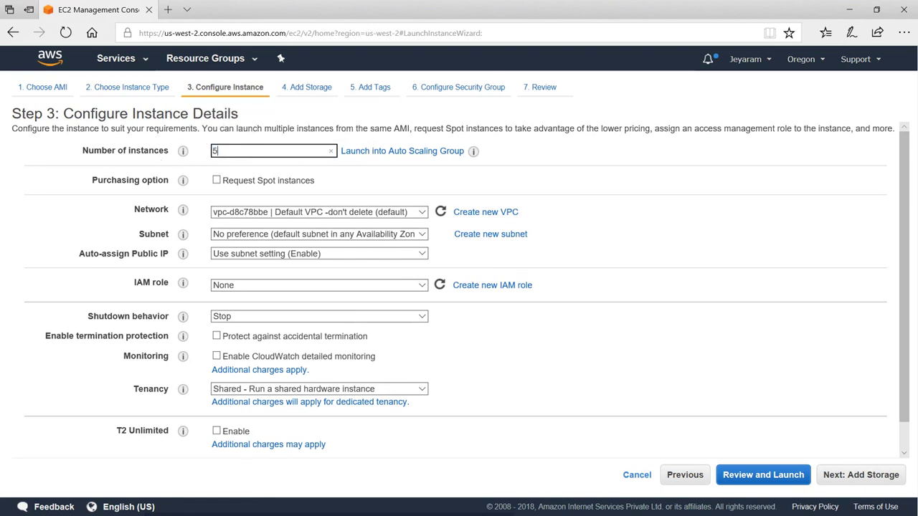
pyautogui.click(736, 228)
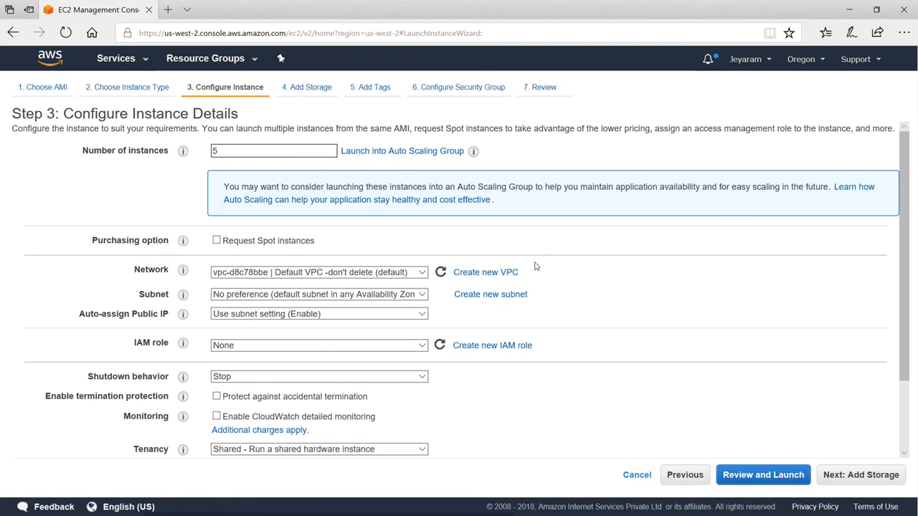
# Set the number of instances to 1.
pyautogui.doubleClick(215, 151)
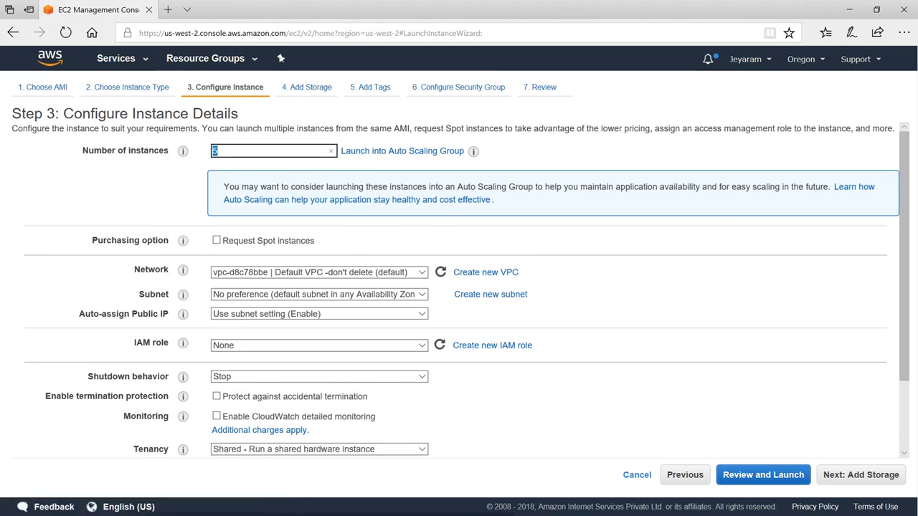
pyautogui.write('1')
pyautogui.click(791, 310)
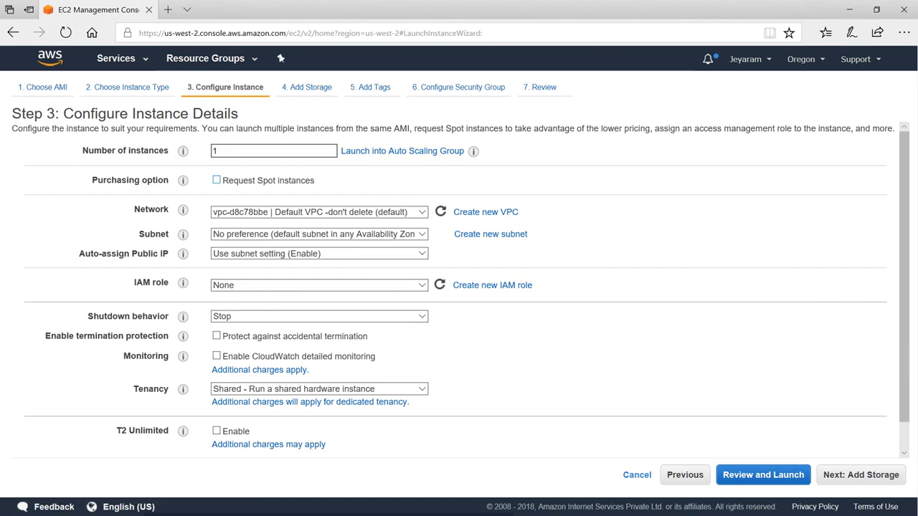
# Request Spot instances to view the current price per availability zone, and turn the request off again.
pyautogui.click(215, 180)
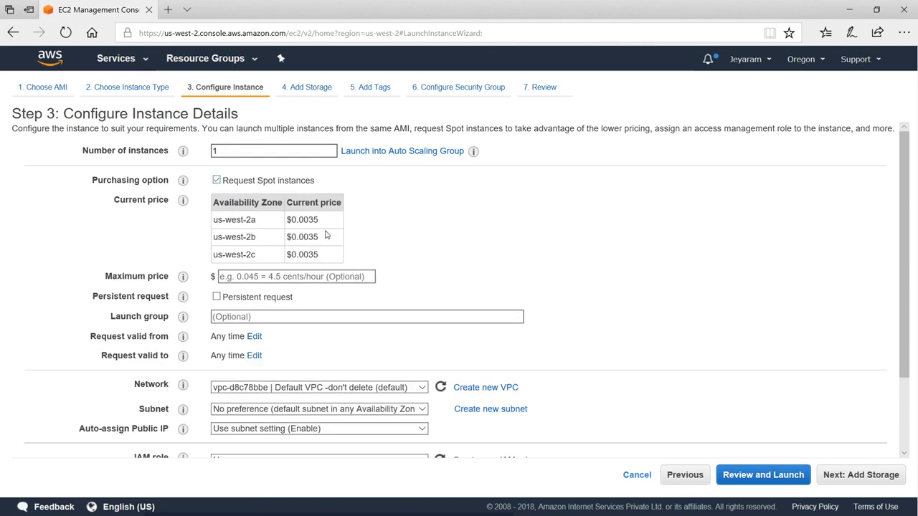
pyautogui.click(216, 180)
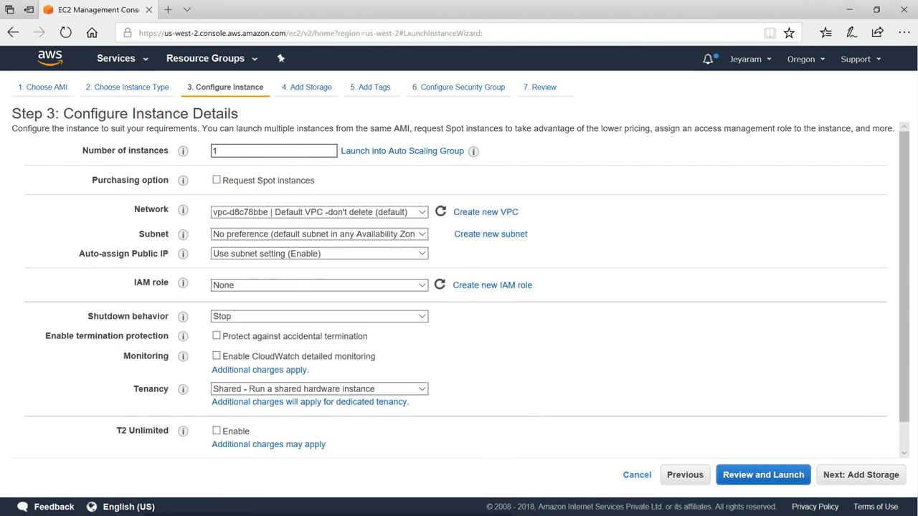
pyautogui.moveTo(185, 317)
# Look through the available networks and subnets, keeping the default VPC and no subnet preference.
pyautogui.click(421, 212)
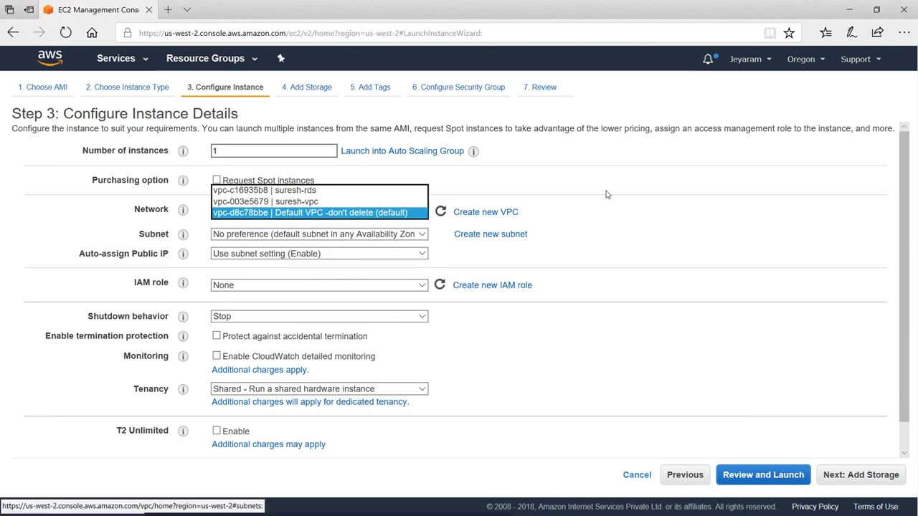
pyautogui.click(308, 213)
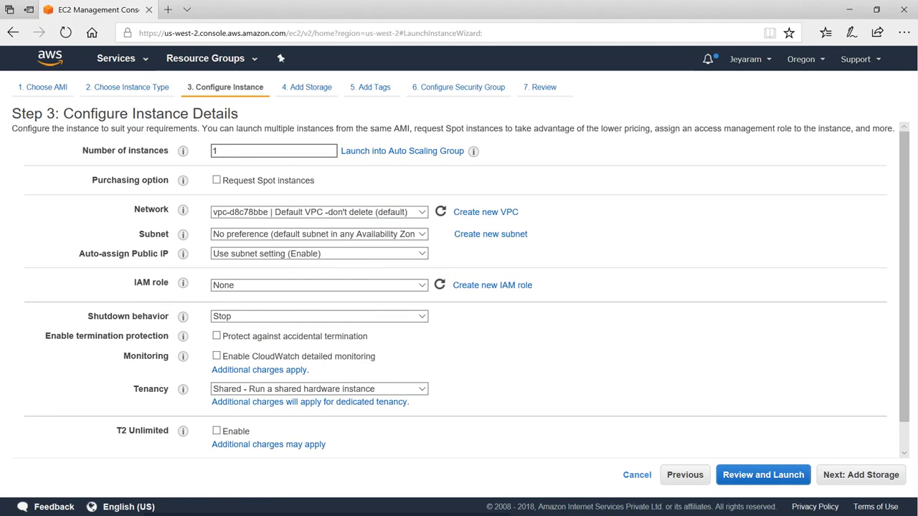
pyautogui.click(419, 212)
pyautogui.click(419, 239)
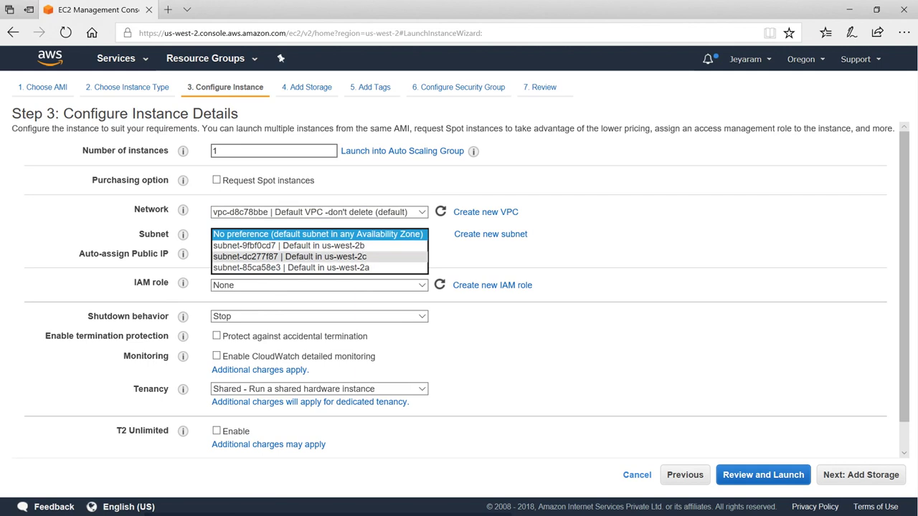
pyautogui.click(746, 235)
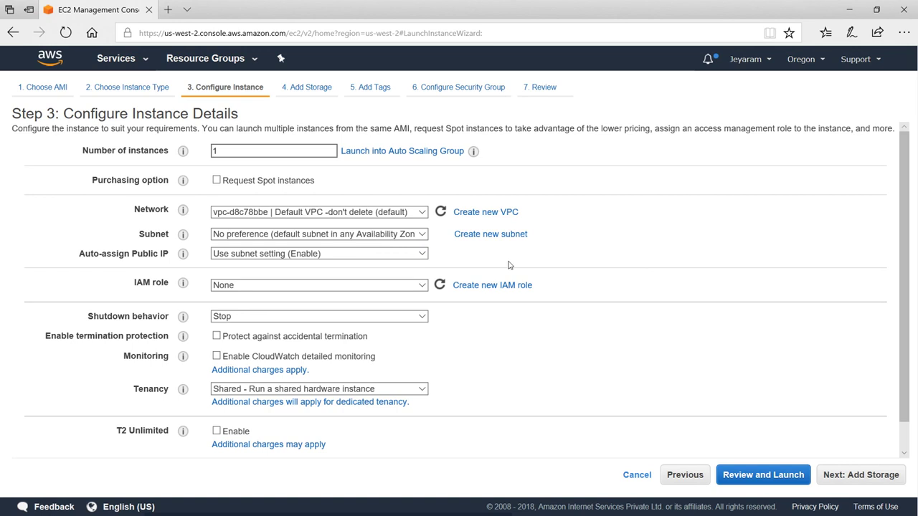
pyautogui.click(421, 234)
# Choose the RDS network vpc-c16935b8 and set Auto-assign Public IP to Enable.
pyautogui.click(368, 213)
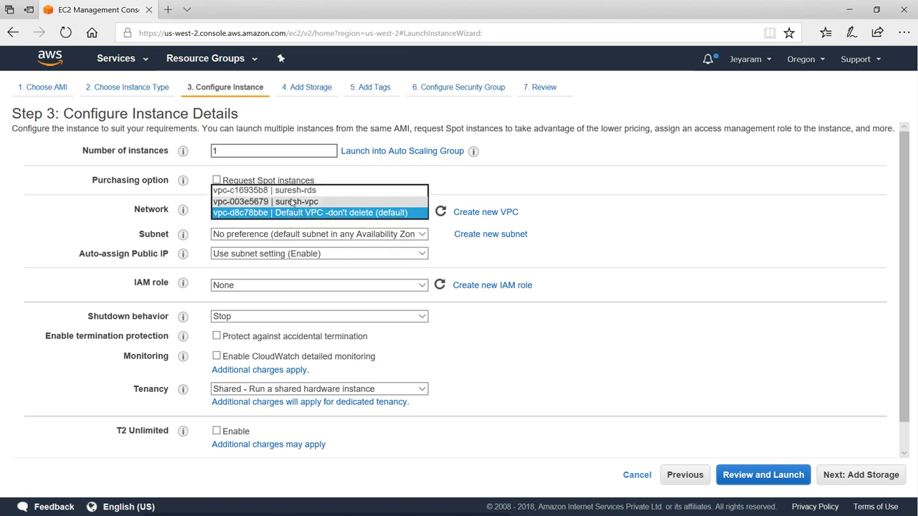
pyautogui.click(273, 190)
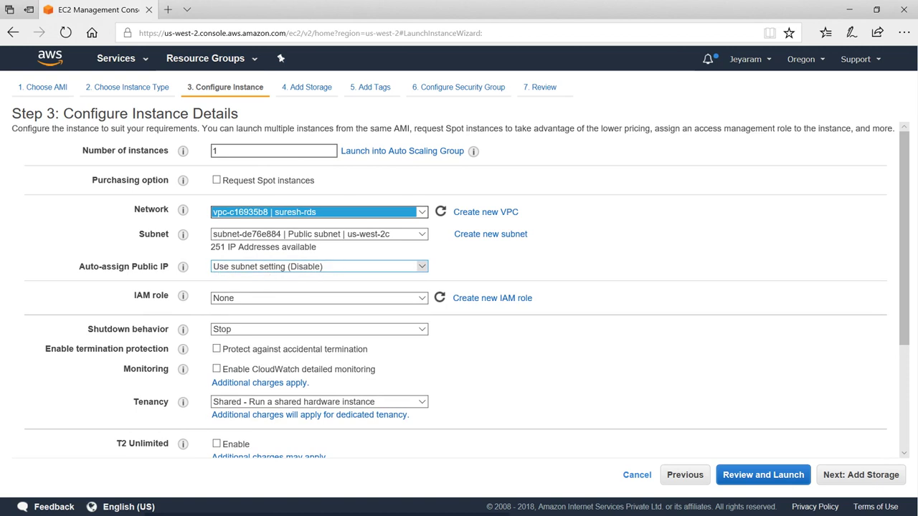
pyautogui.click(322, 267)
pyautogui.click(284, 277)
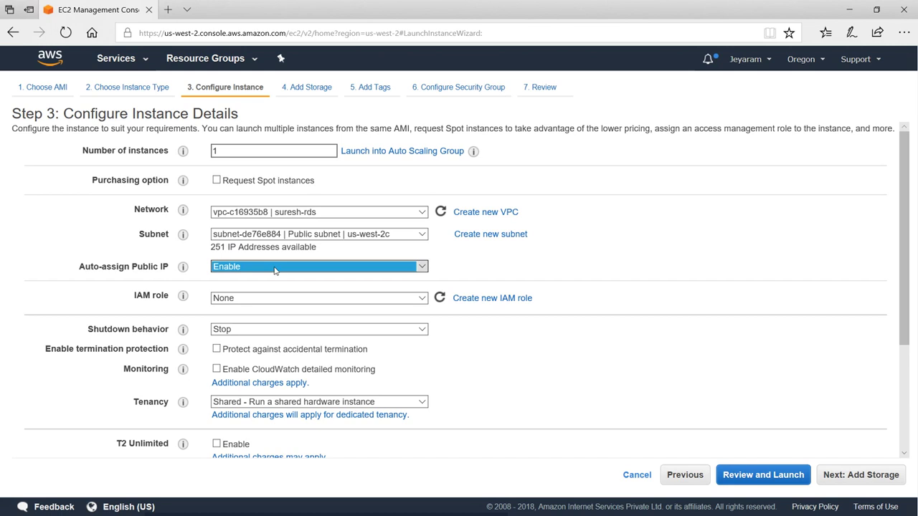
# Set the network back to the default VPC vpc-d8c78bbe.
pyautogui.click(309, 214)
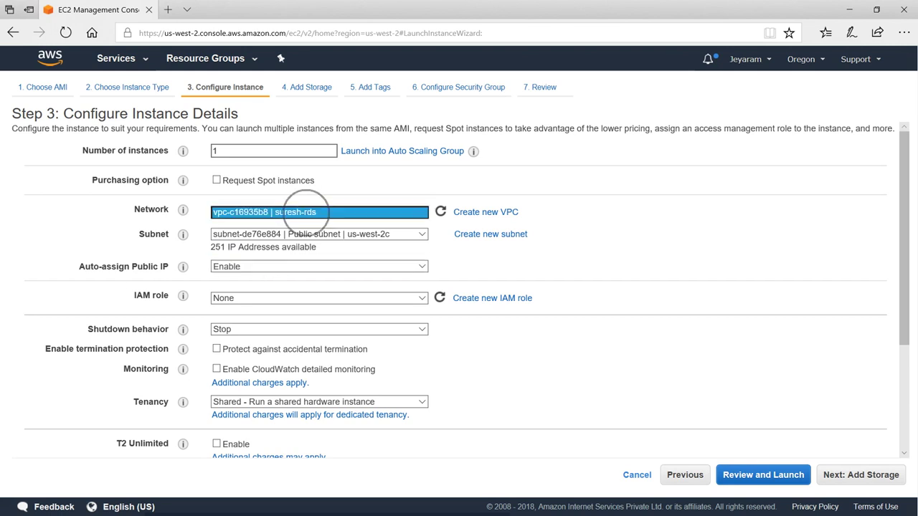
pyautogui.click(280, 235)
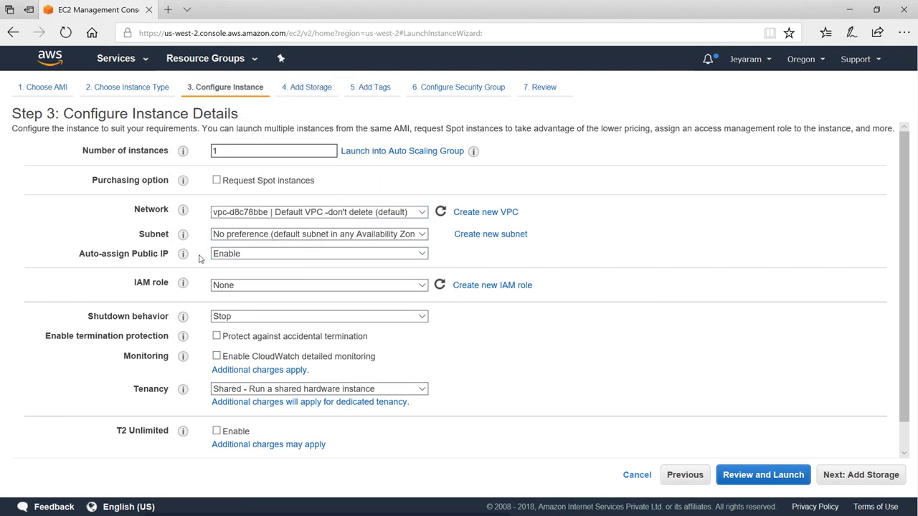
pyautogui.scroll(-1, 287, 265)
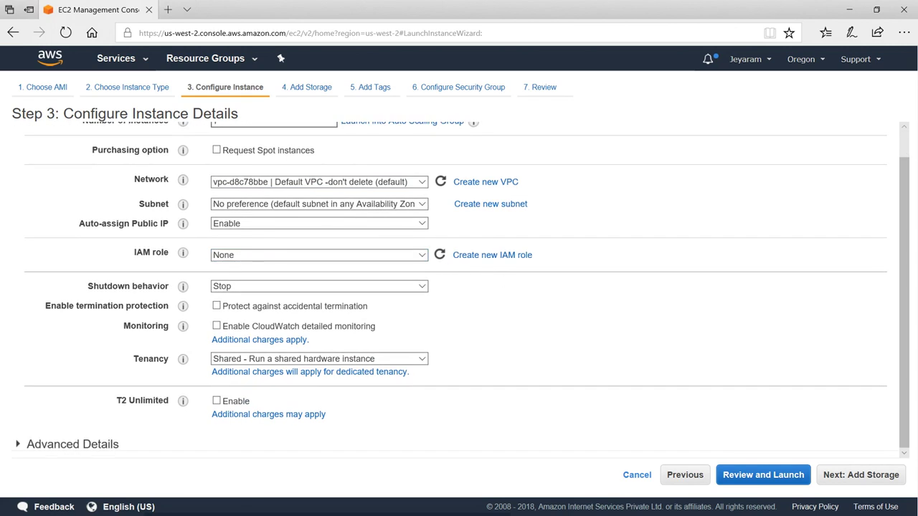
# Look through the IAM role and shutdown behavior options, keeping None and Stop.
pyautogui.click(421, 255)
pyautogui.click(379, 296)
pyautogui.click(422, 286)
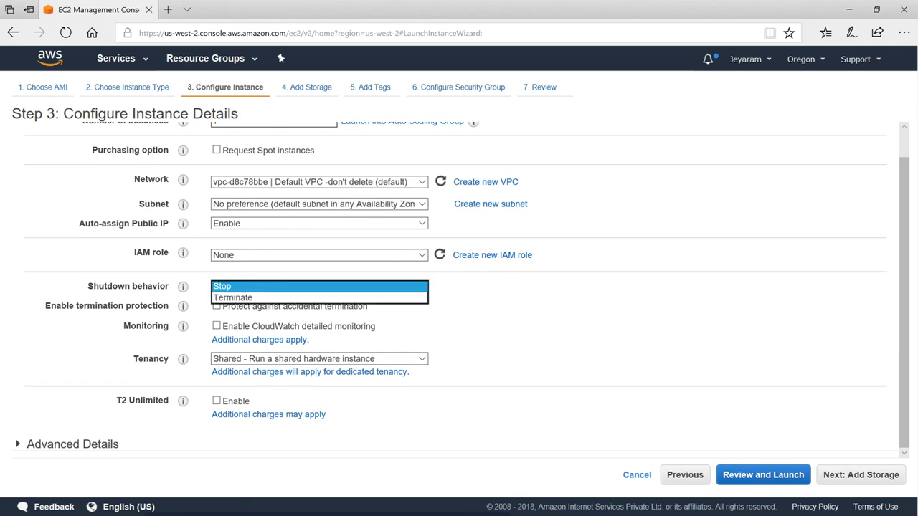
pyautogui.click(624, 299)
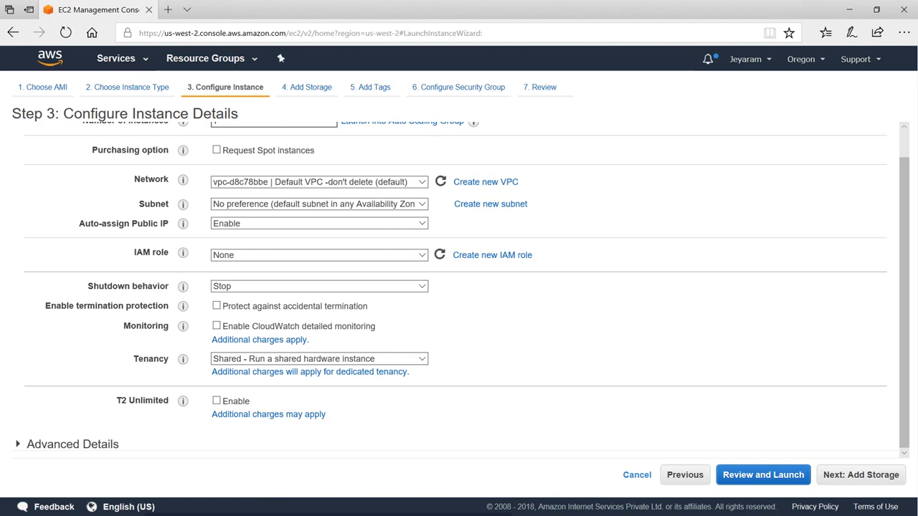
# Set the shutdown behavior to Terminate, and change it back to Stop.
pyautogui.click(413, 286)
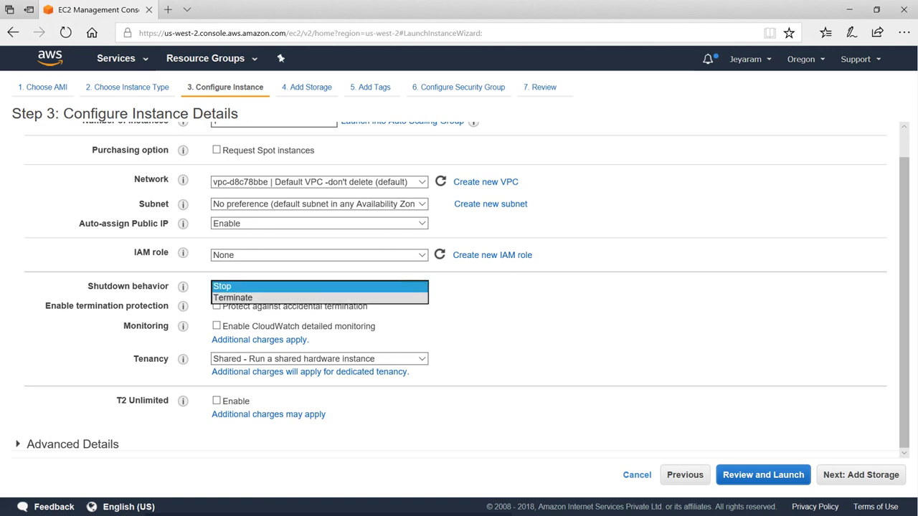
pyautogui.click(313, 297)
pyautogui.click(683, 302)
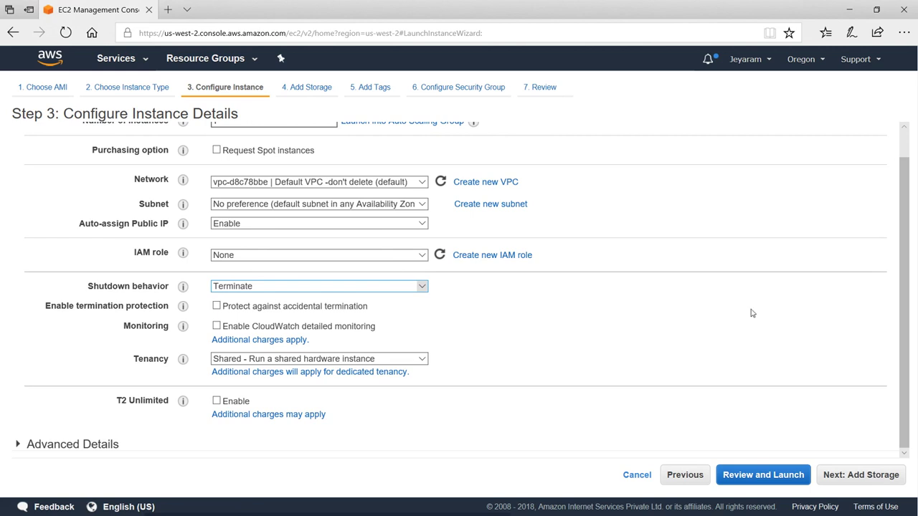
pyautogui.click(276, 286)
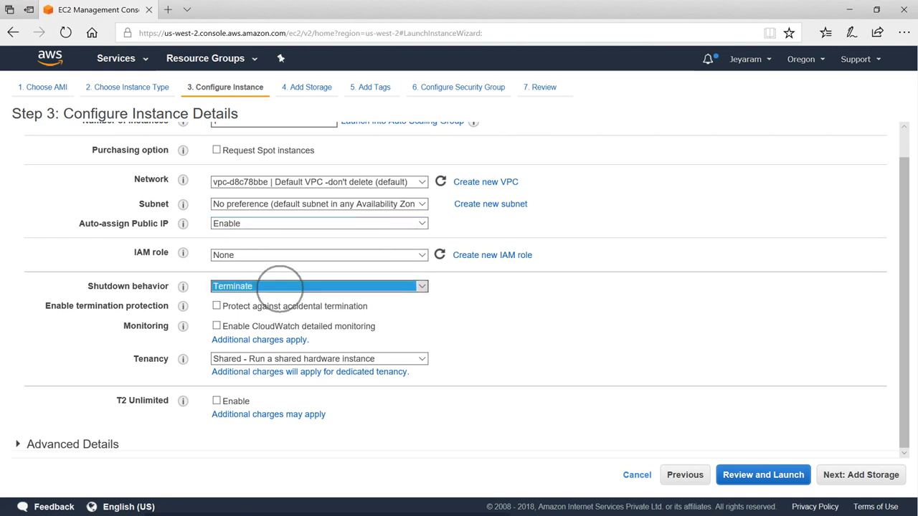
pyautogui.click(244, 273)
pyautogui.click(634, 326)
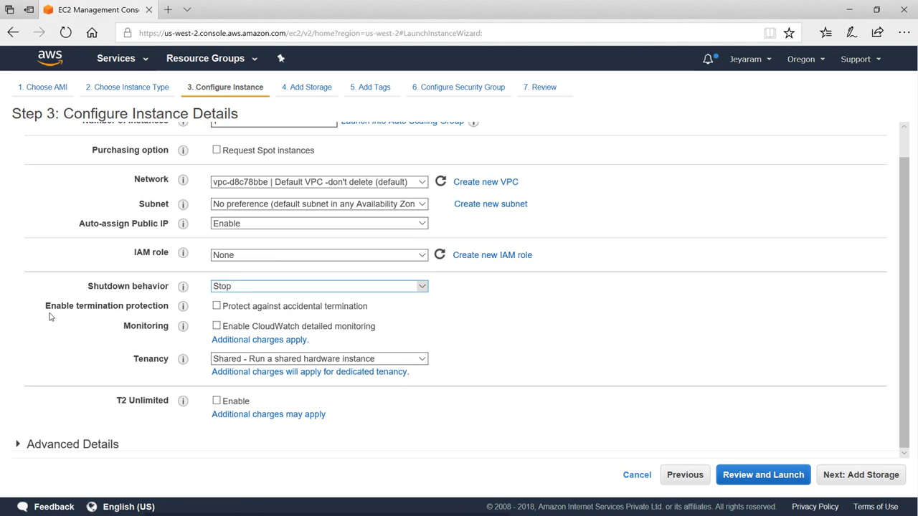
# Turn accidental termination protection on and off again, and look through the tenancy options, keeping Shared.
pyautogui.click(217, 307)
pyautogui.click(248, 308)
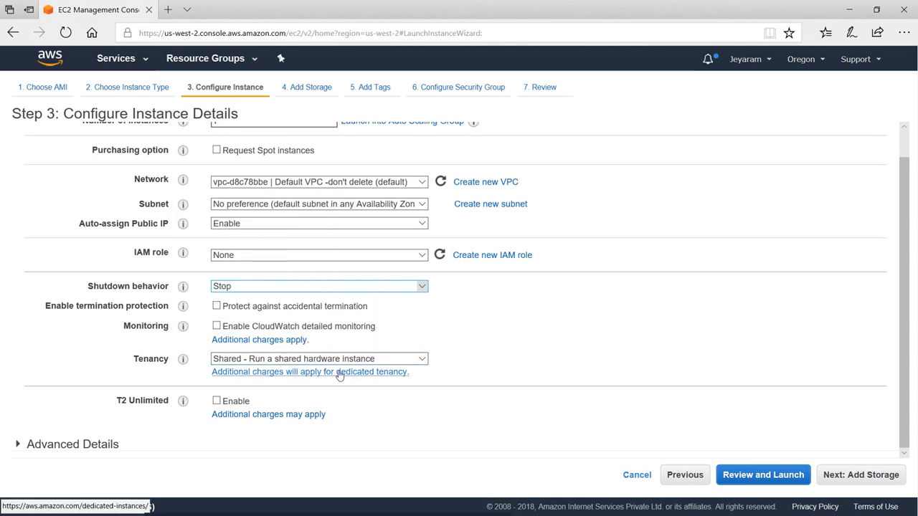
pyautogui.click(430, 359)
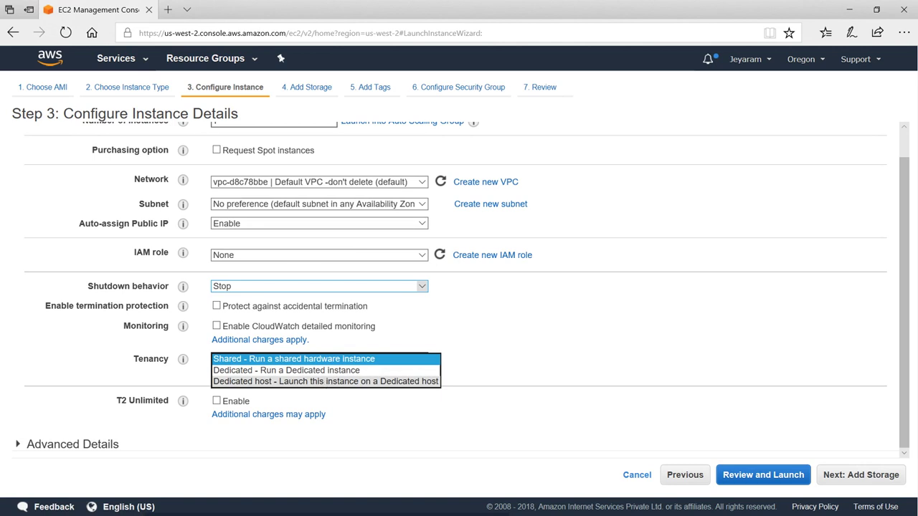
pyautogui.click(259, 358)
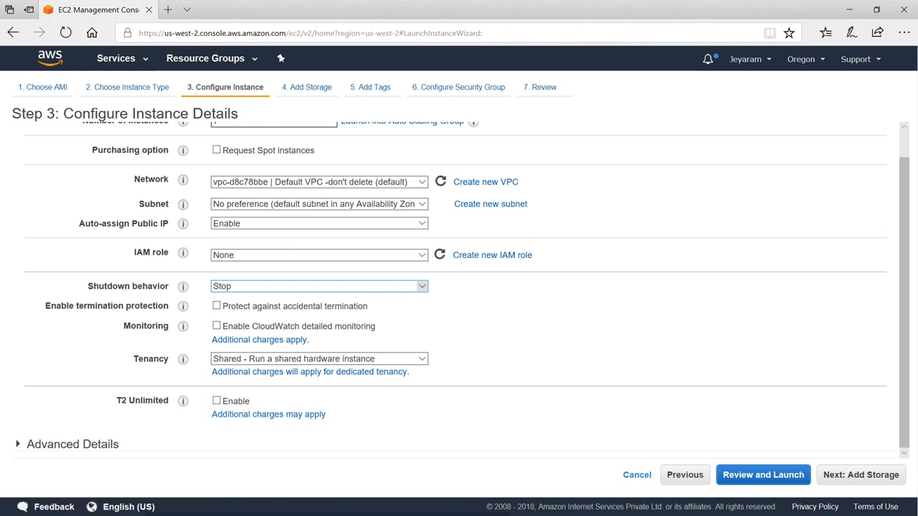
# View the Advanced Details of the instance configuration and collapse them again.
pyautogui.click(17, 444)
pyautogui.scroll(-2, 233, 437)
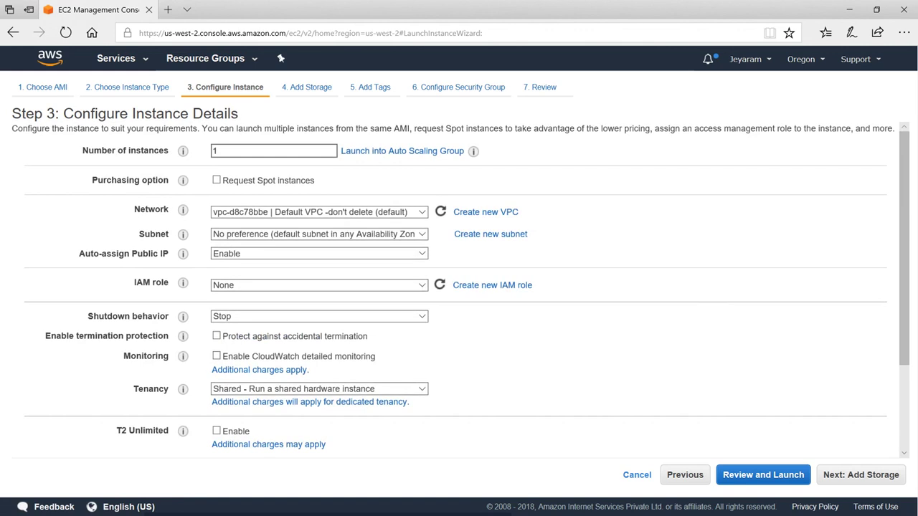
pyautogui.scroll(-3, 574, 344)
pyautogui.click(18, 355)
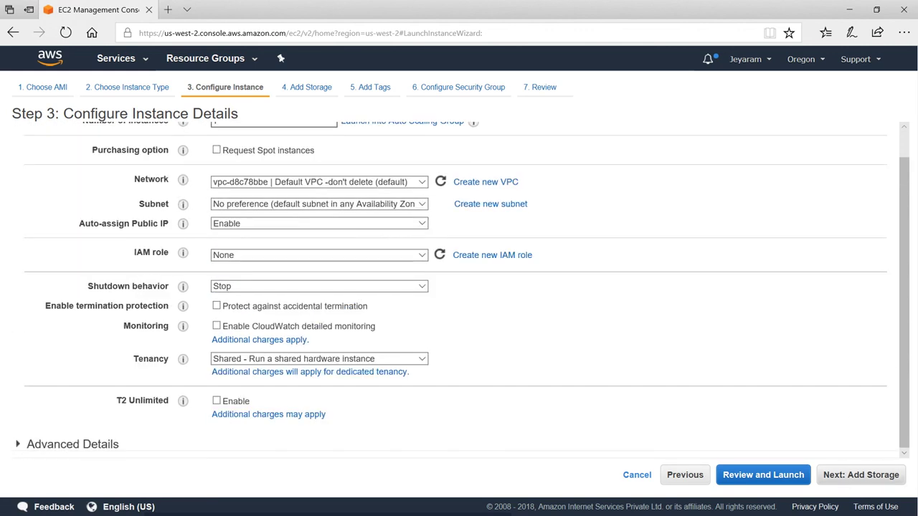
# Continue to the storage settings and review the root volume's size, volume type options and throughput information.
pyautogui.click(868, 473)
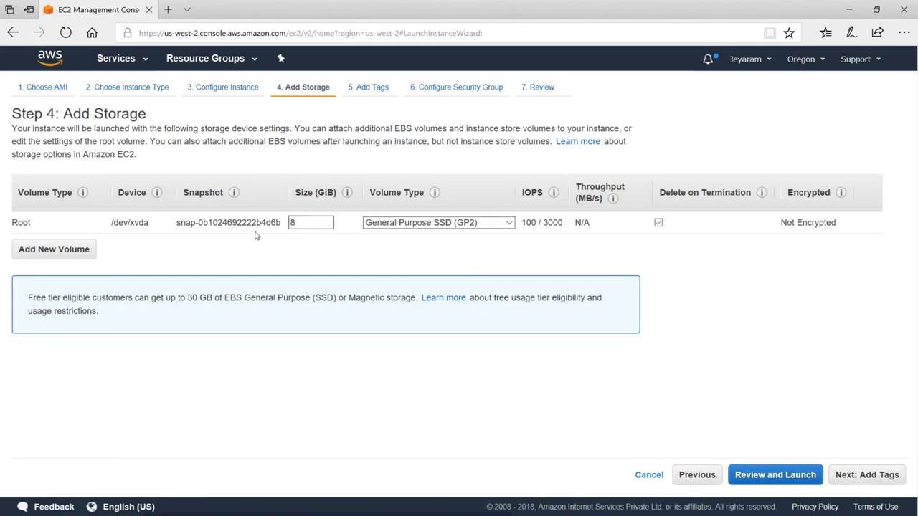
pyautogui.click(316, 223)
pyautogui.click(88, 227)
pyautogui.click(470, 225)
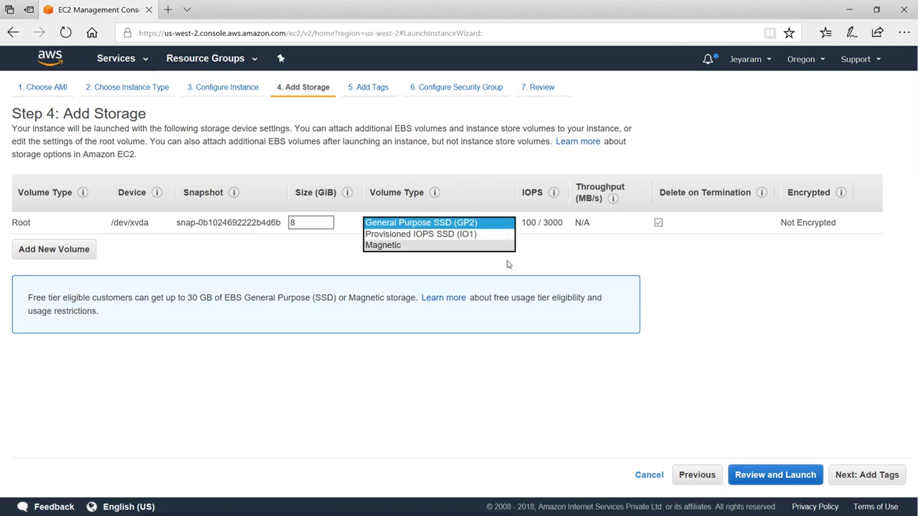
pyautogui.click(530, 254)
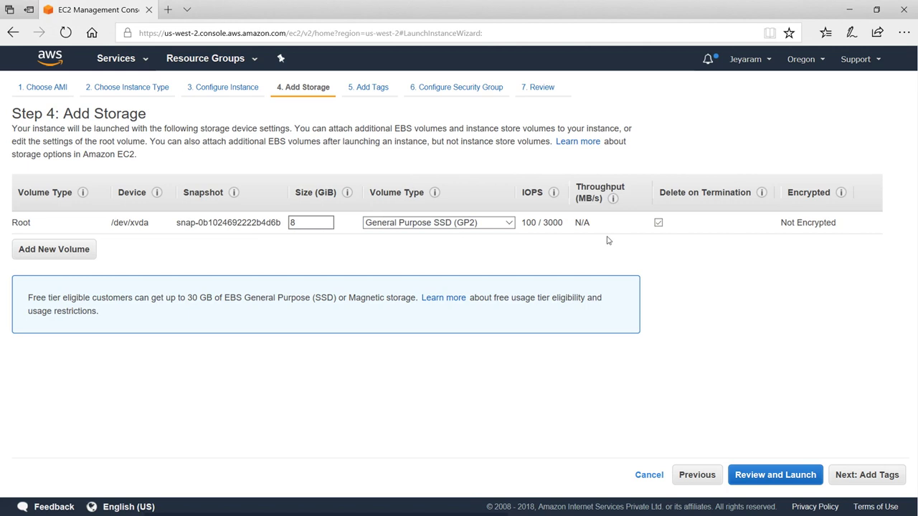
pyautogui.moveTo(529, 196)
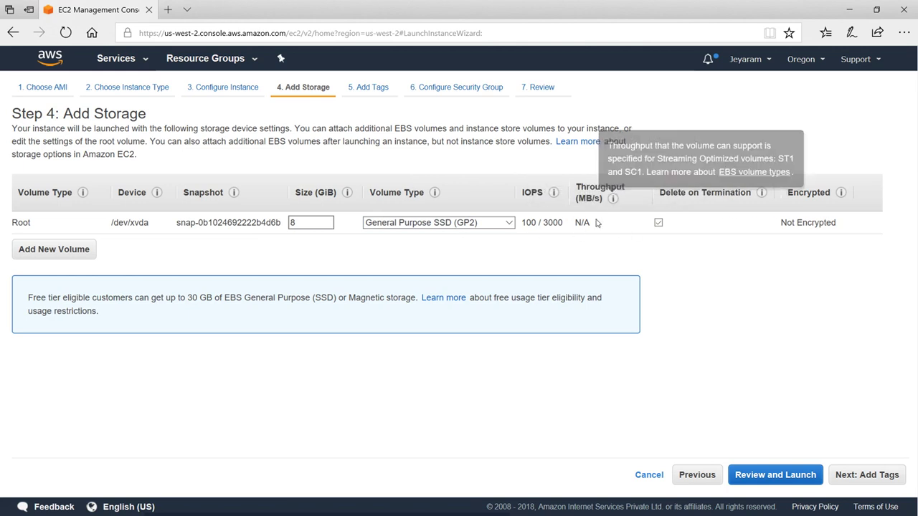
pyautogui.moveTo(519, 237)
# Set the root volume's type to Provisioned IOPS SSD (IO1), and back to General Purpose SSD (GP2).
pyautogui.click(438, 222)
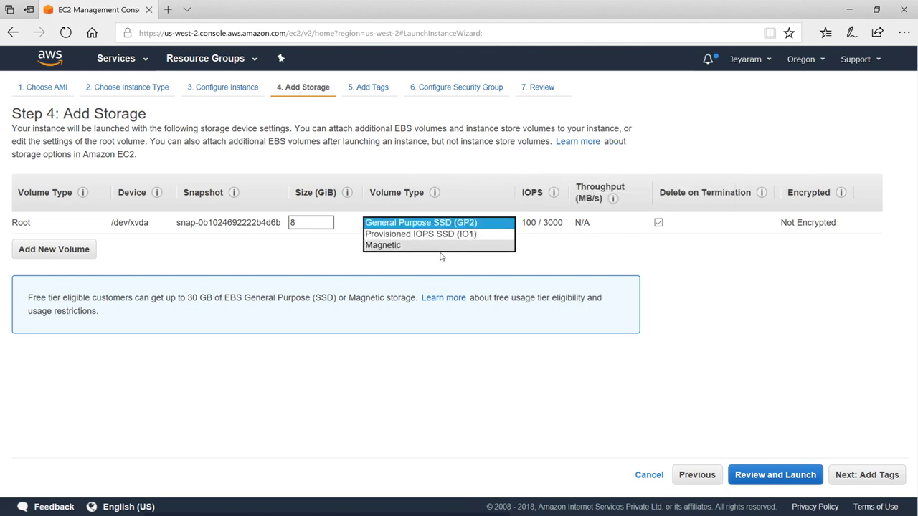
pyautogui.click(421, 233)
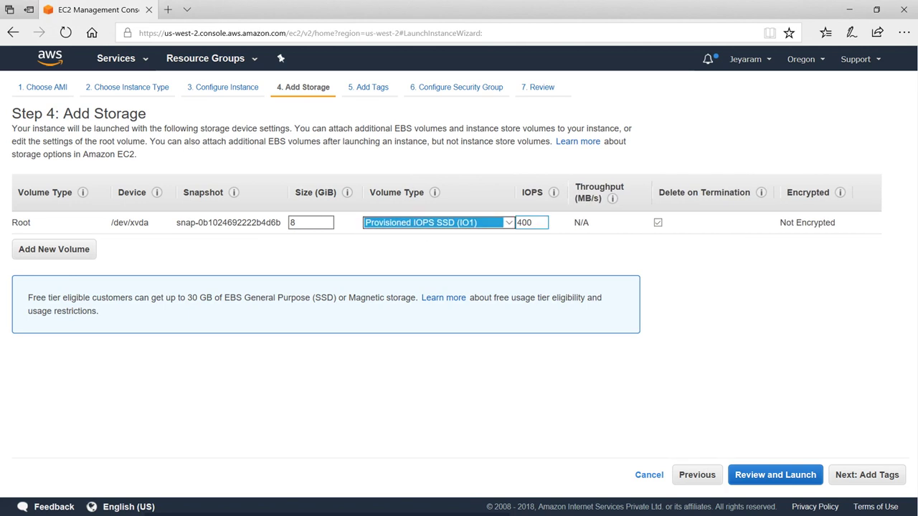
pyautogui.click(509, 222)
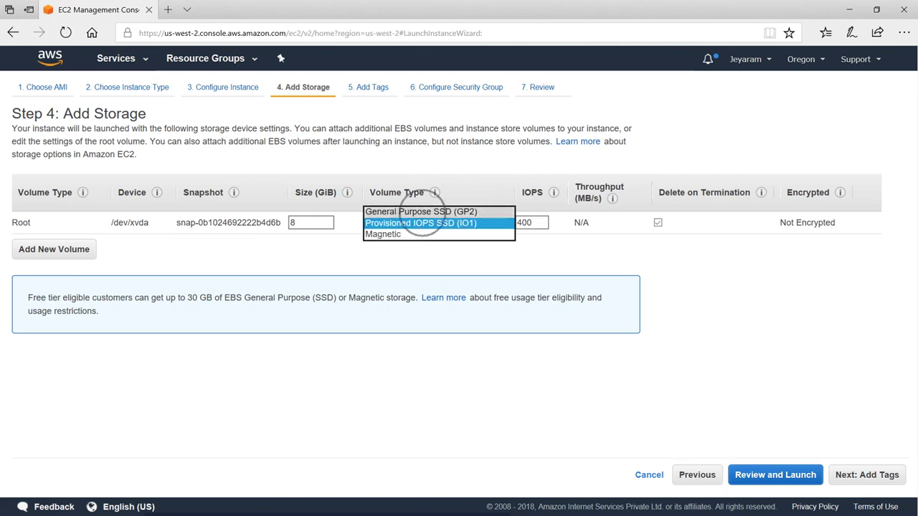
pyautogui.click(423, 209)
# Turn off Delete on Termination for the root volume, and turn it on again.
pyautogui.click(673, 256)
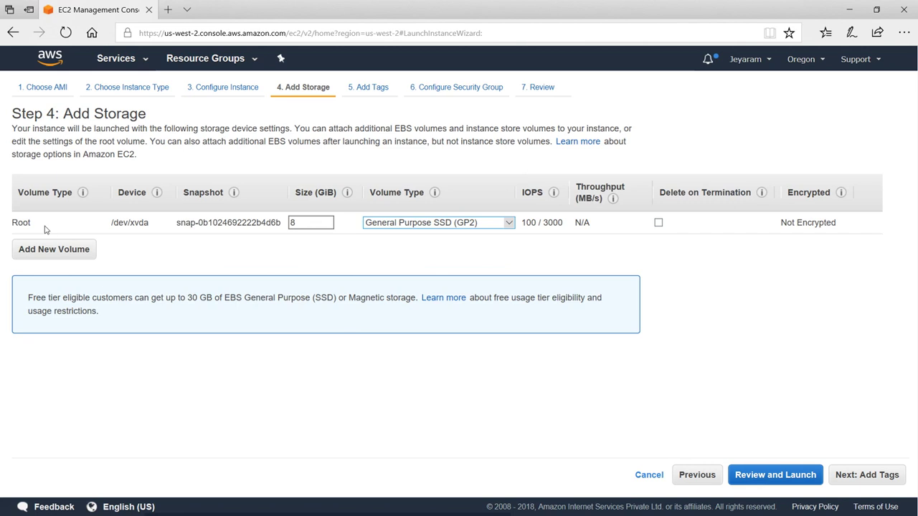
pyautogui.click(311, 222)
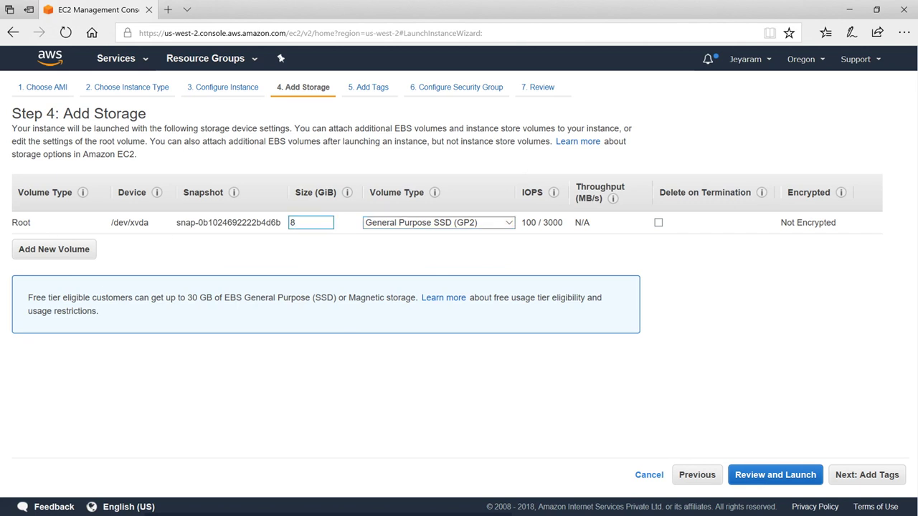
pyautogui.click(659, 222)
# Add a second EBS volume and look through its encryption options, keeping Not Encrypted.
pyautogui.click(73, 251)
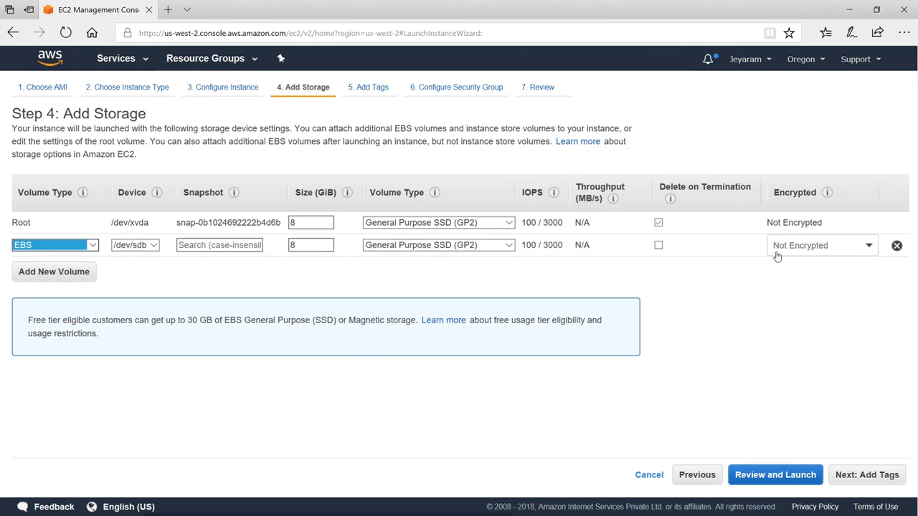
pyautogui.click(848, 249)
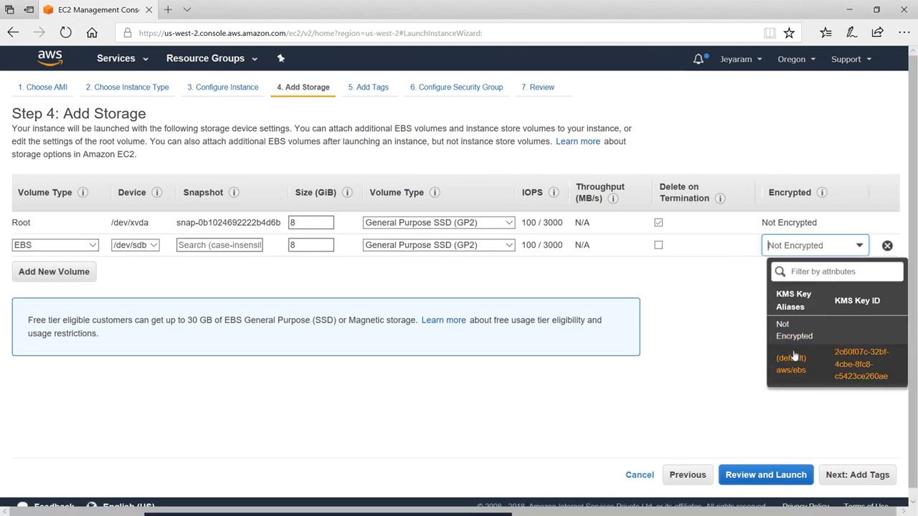
pyautogui.click(717, 296)
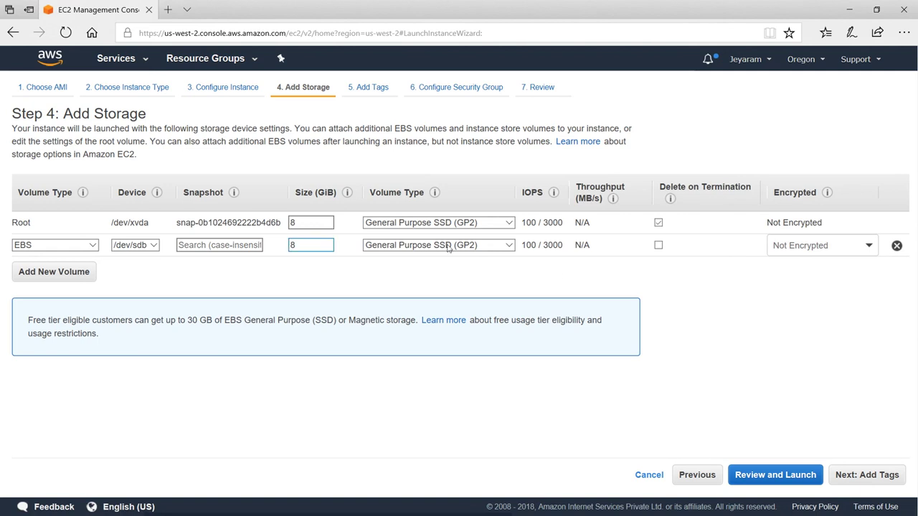
# Enable Delete on Termination for the added EBS volume, view its volume type options, and remove the volume.
pyautogui.click(658, 245)
pyautogui.click(85, 247)
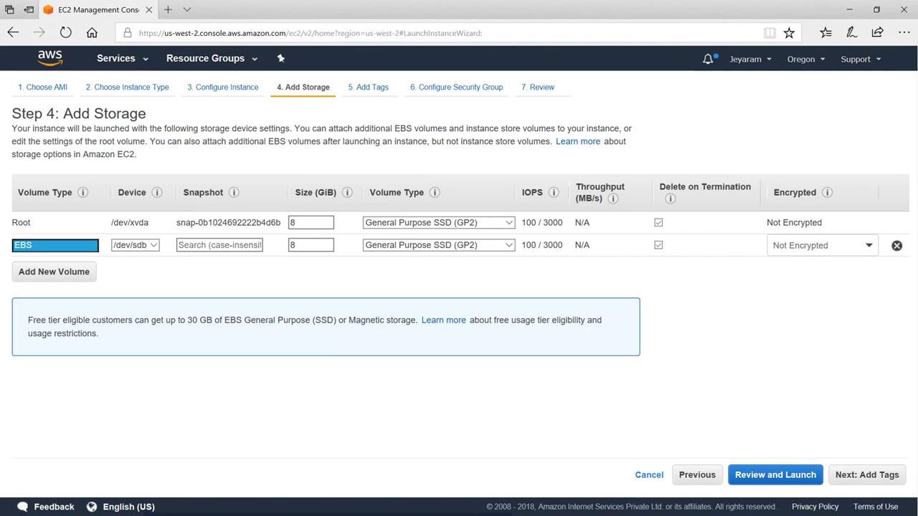
pyautogui.click(96, 263)
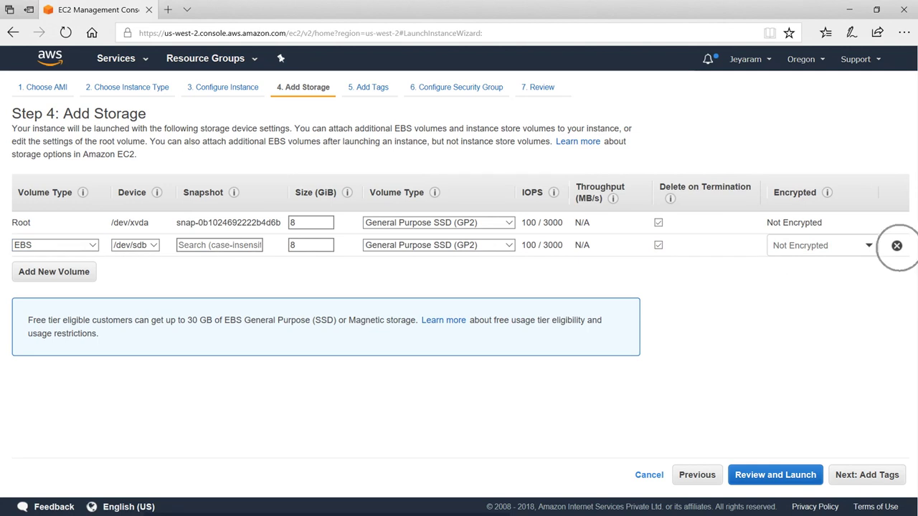
pyautogui.click(896, 245)
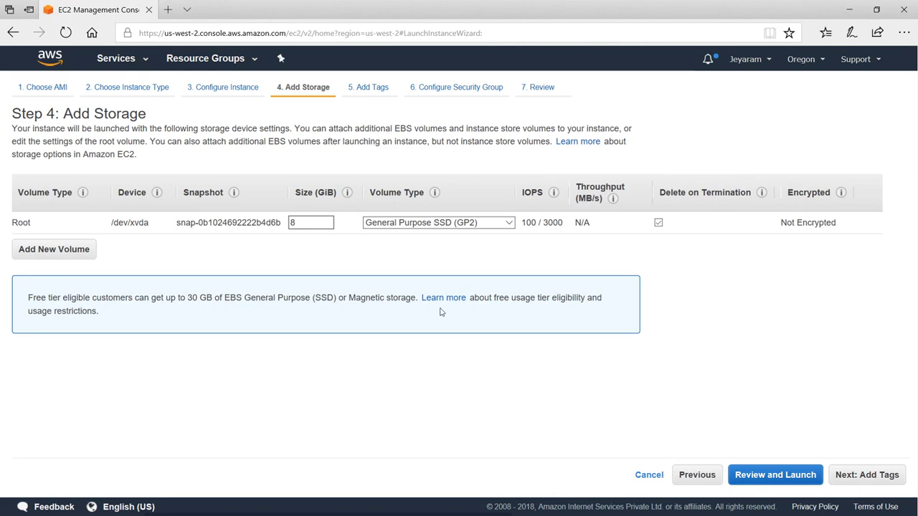
# Examine the note on free-tier storage eligibility and compare it with the root volume's size.
pyautogui.moveTo(414, 298); pyautogui.dragTo(42, 300)
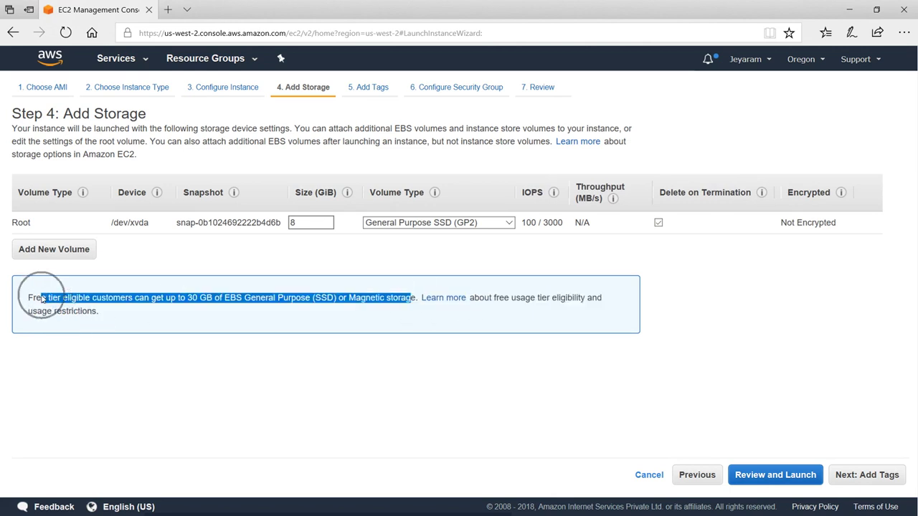
pyautogui.click(183, 315)
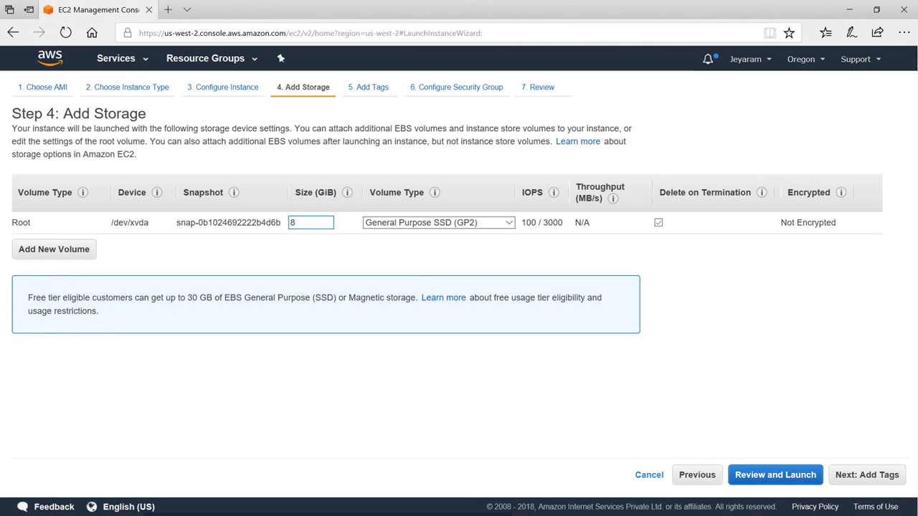
pyautogui.doubleClick(197, 302)
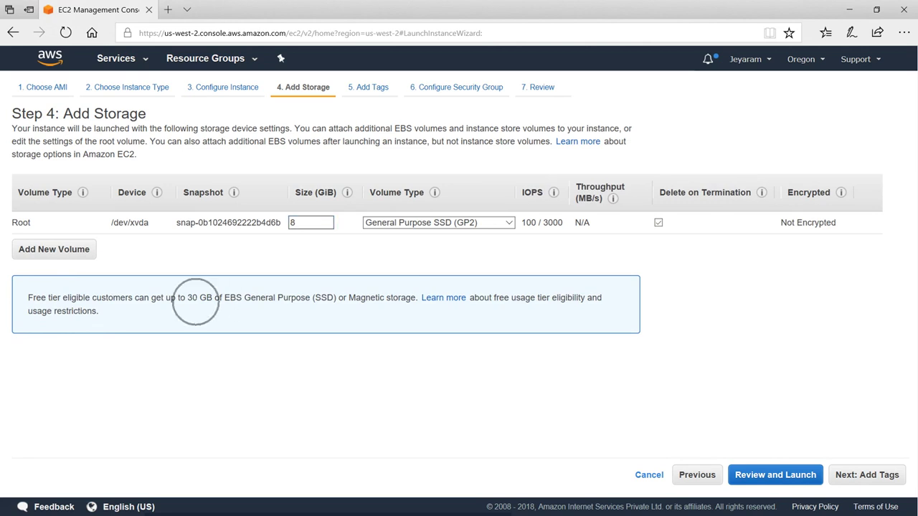
pyautogui.click(298, 257)
# Continue to the tag settings and add a tag with the key Name.
pyautogui.click(881, 481)
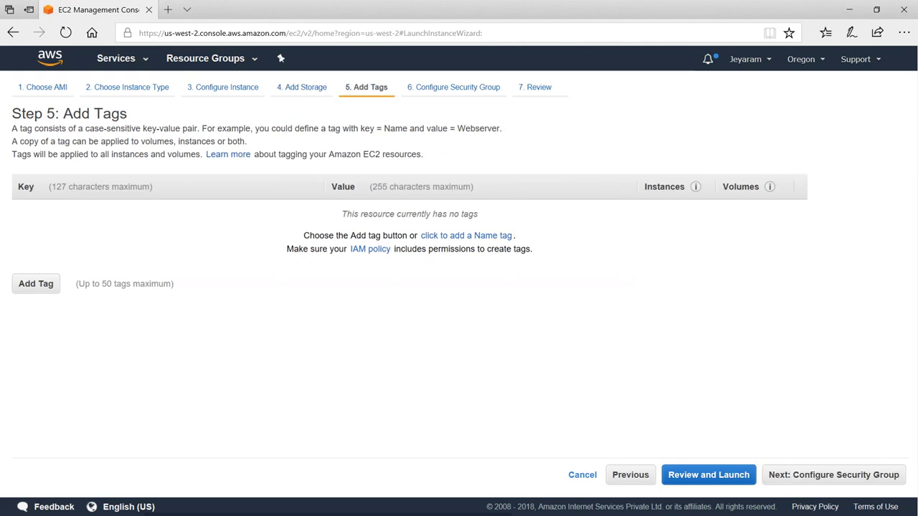
pyautogui.click(36, 289)
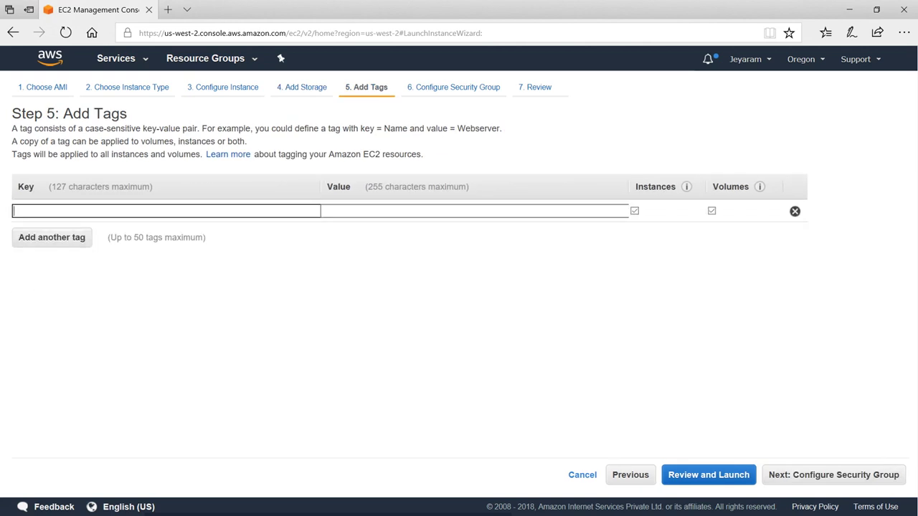
pyautogui.write('Name')
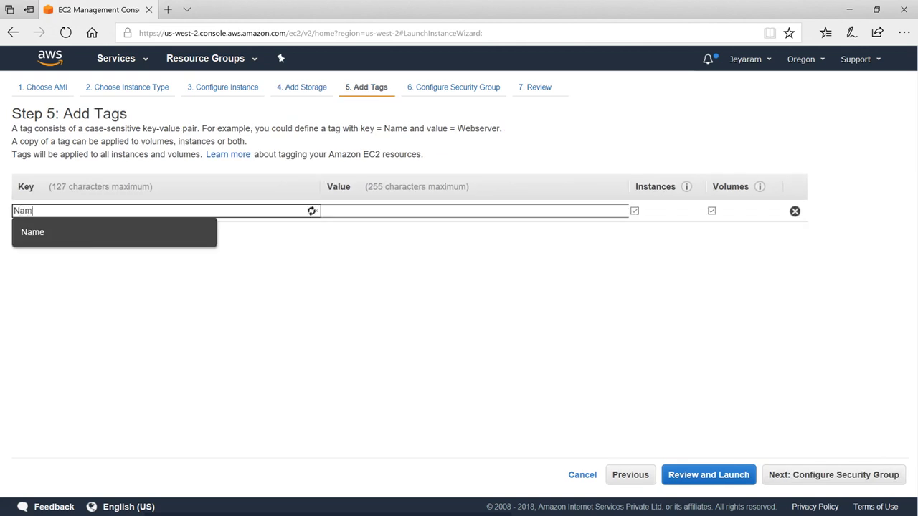
pyautogui.press('Tab')
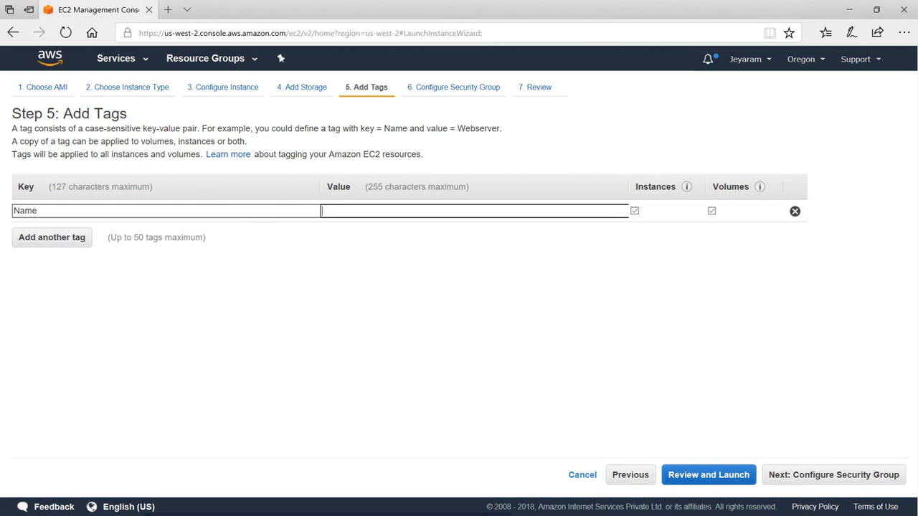
# Set the Name tag's value to Practice-ec2 and continue to the security group settings.
pyautogui.write('Prace')
pyautogui.press('BackSpace')
pyautogui.press('BackSpace')
pyautogui.press('BackSpace')
pyautogui.press('BackSpace')
pyautogui.press('BackSpace')
pyautogui.write('Prac')
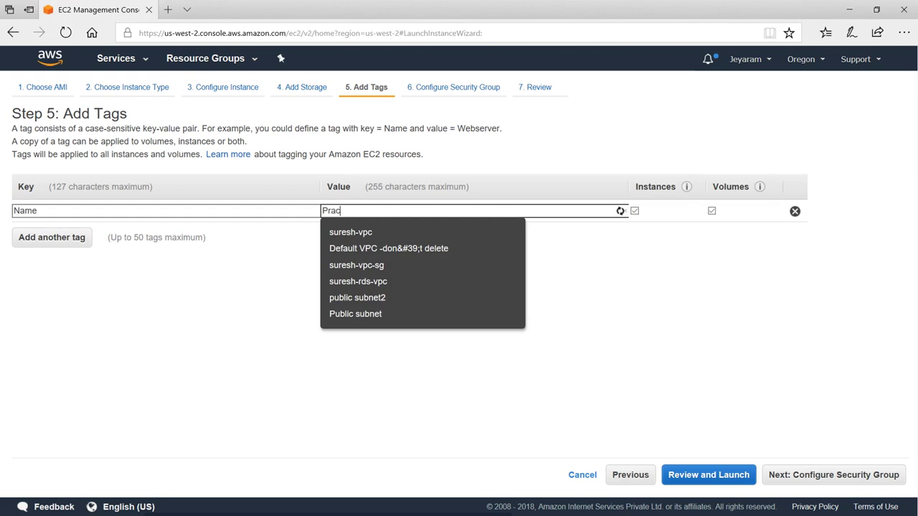
pyautogui.write('ti')
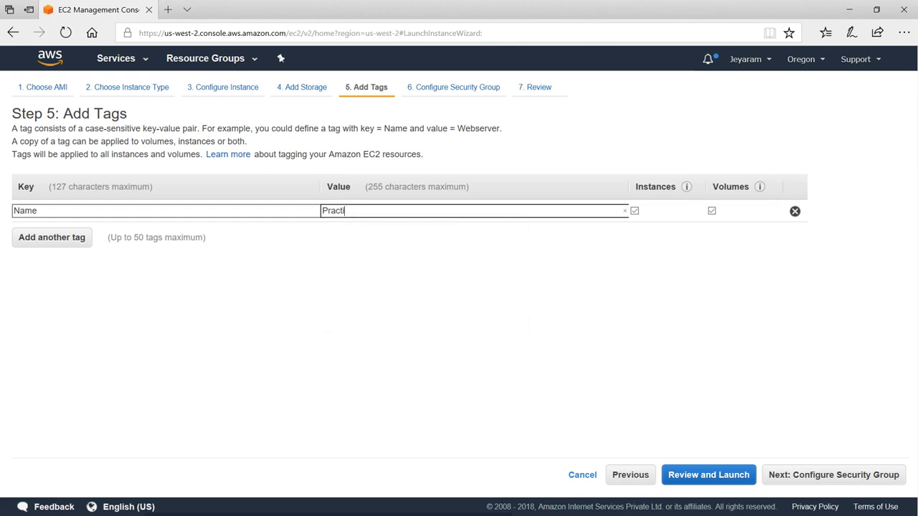
pyautogui.write('ce-ec2')
pyautogui.click(392, 294)
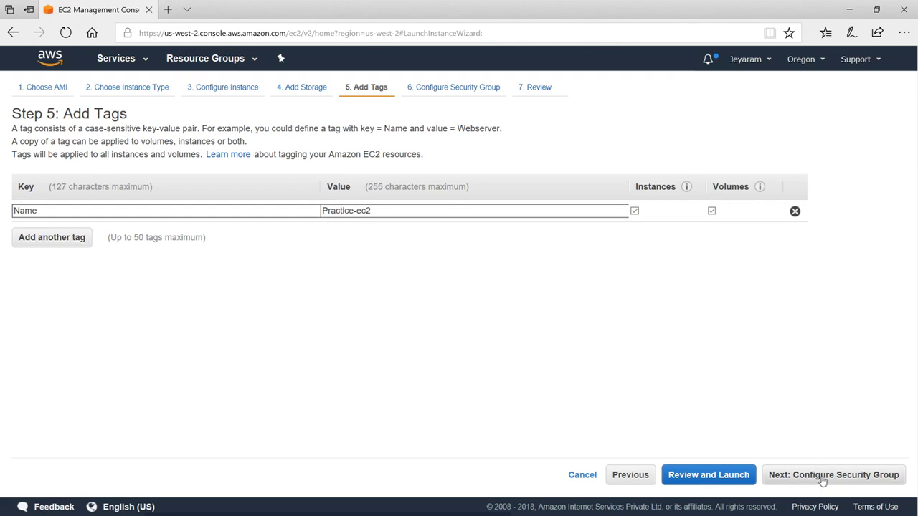
pyautogui.click(874, 484)
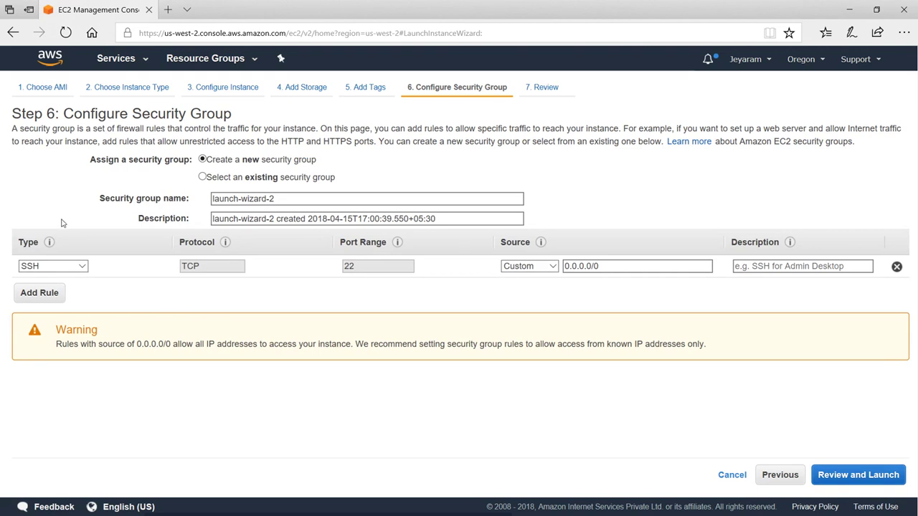
# Add an HTTPS rule and an HTTP rule to the new security group.
pyautogui.click(40, 292)
pyautogui.click(82, 288)
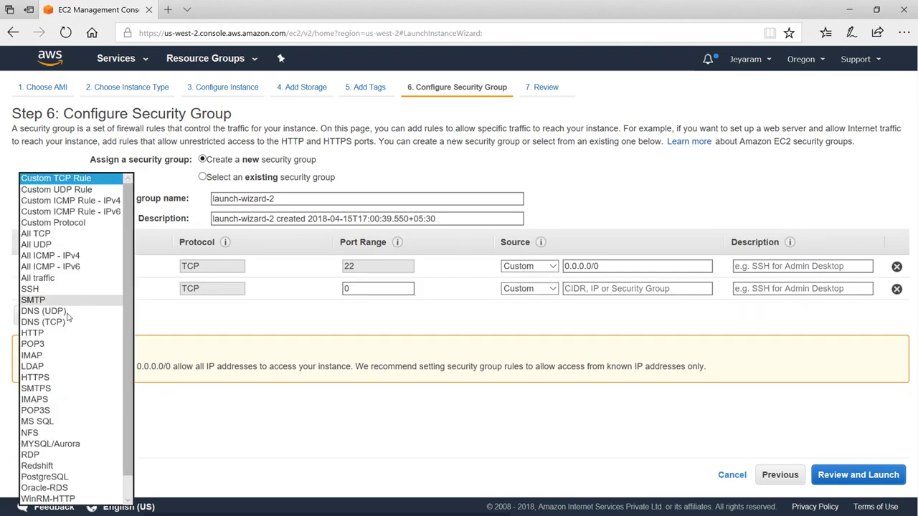
pyautogui.scroll(-1, 63, 435)
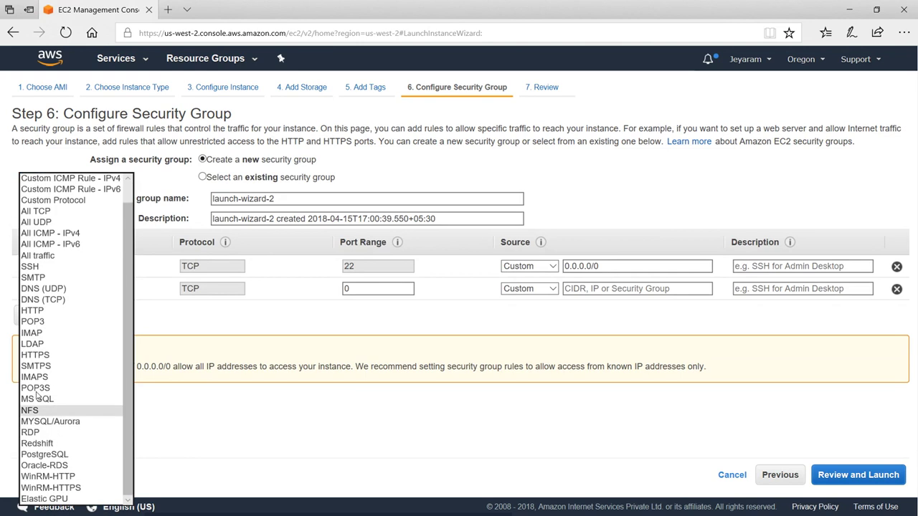
pyautogui.click(33, 355)
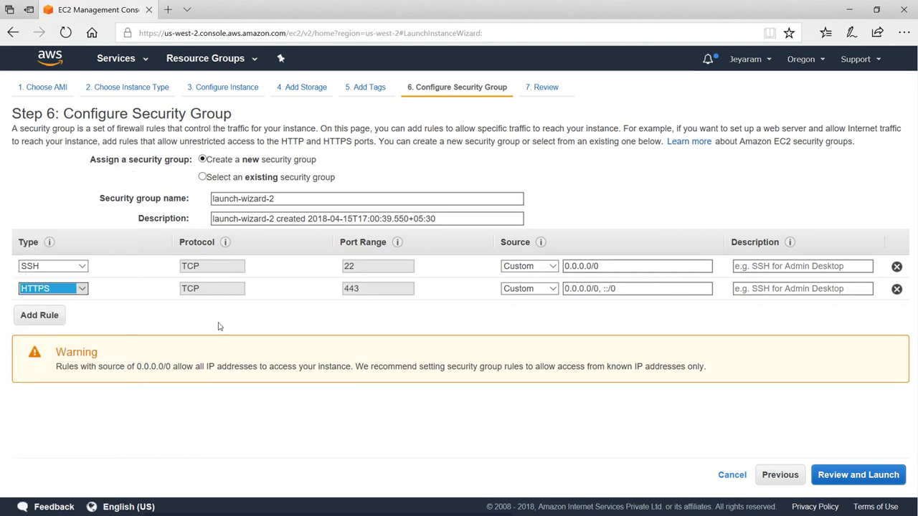
pyautogui.click(39, 315)
pyautogui.click(50, 311)
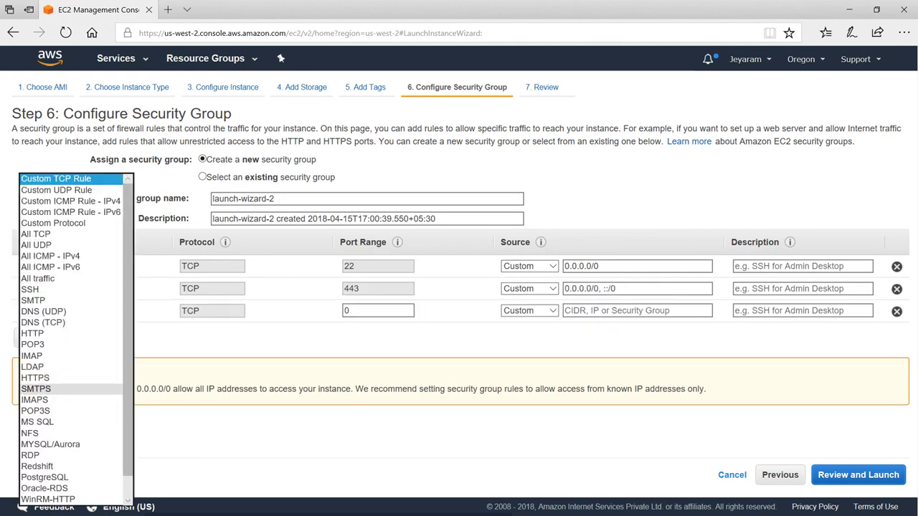
pyautogui.scroll(-1, 50, 389)
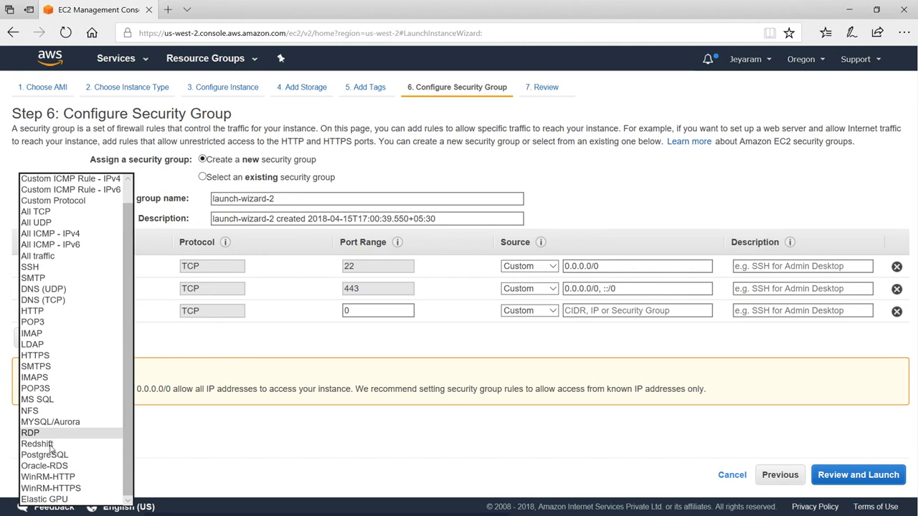
pyautogui.click(50, 314)
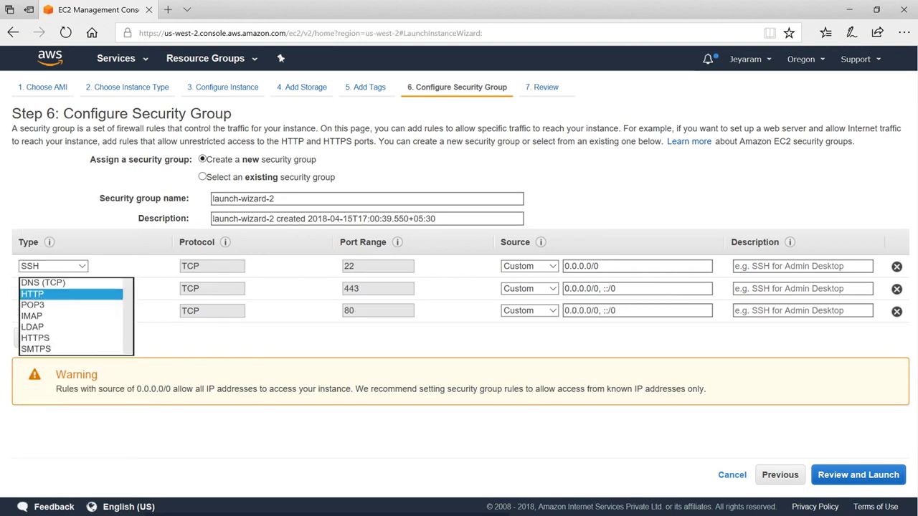
# Add an MS SQL rule to the security group and look at the source settings of the added rules.
pyautogui.click(40, 339)
pyautogui.click(72, 332)
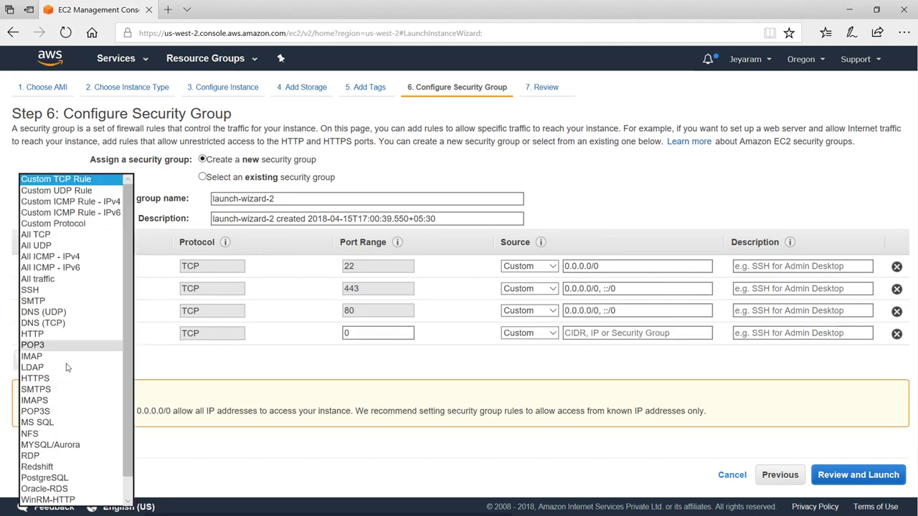
pyautogui.click(72, 418)
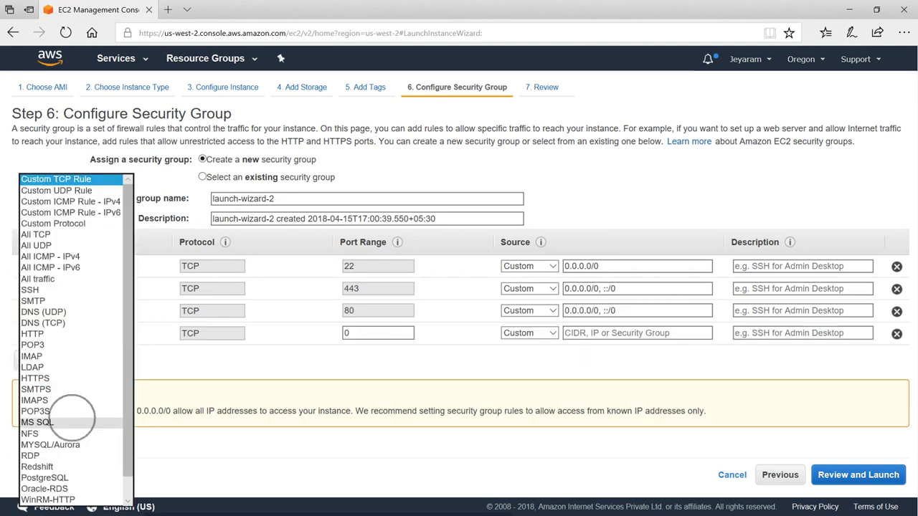
pyautogui.click(422, 379)
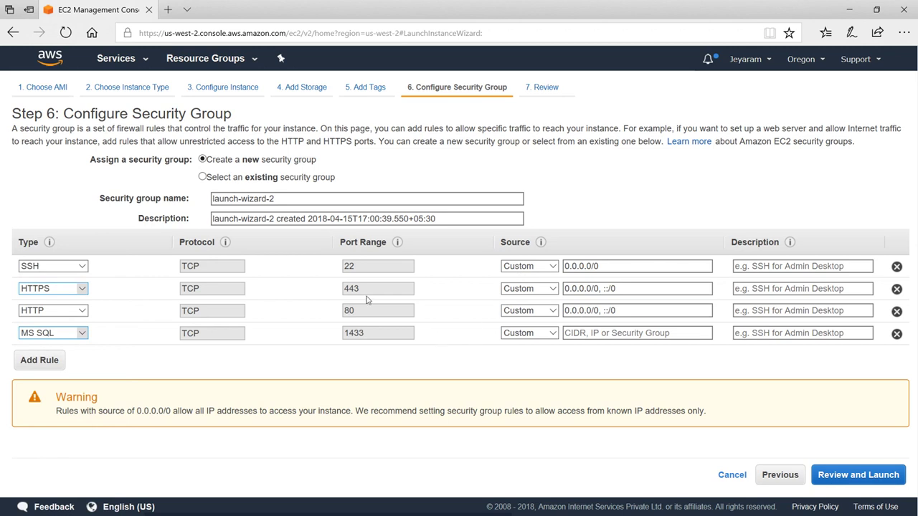
pyautogui.click(553, 288)
pyautogui.click(615, 333)
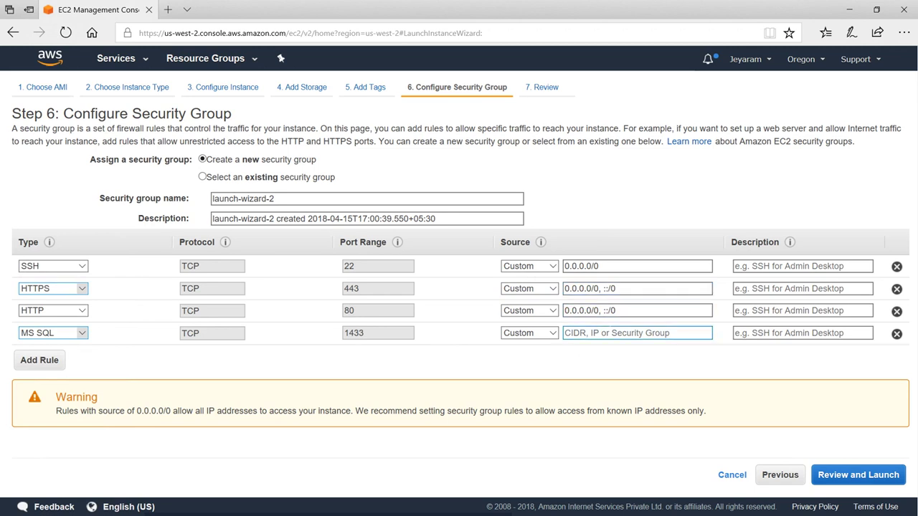
# Remove the MS SQL, HTTP and HTTPS rules, leaving only the SSH rule.
pyautogui.click(896, 333)
pyautogui.click(896, 312)
pyautogui.click(896, 289)
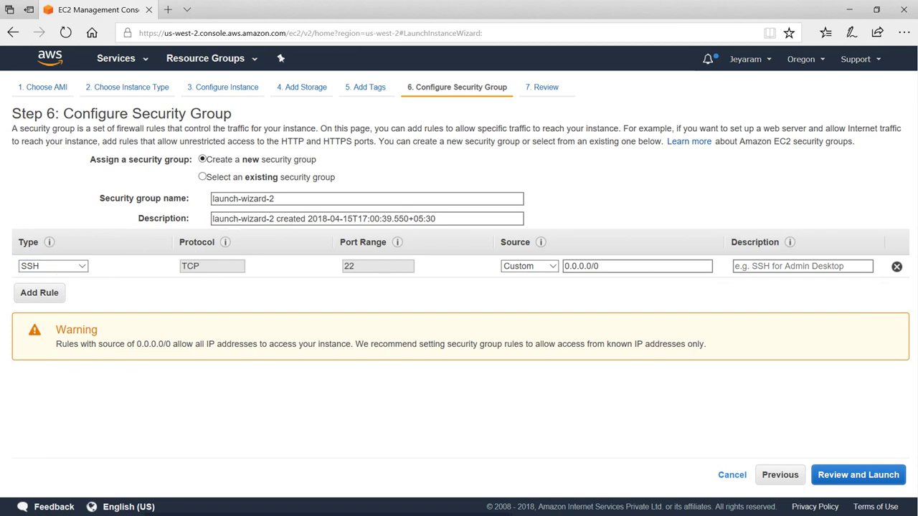
# Try the Custom and My IP options as the SSH rule's source.
pyautogui.click(548, 266)
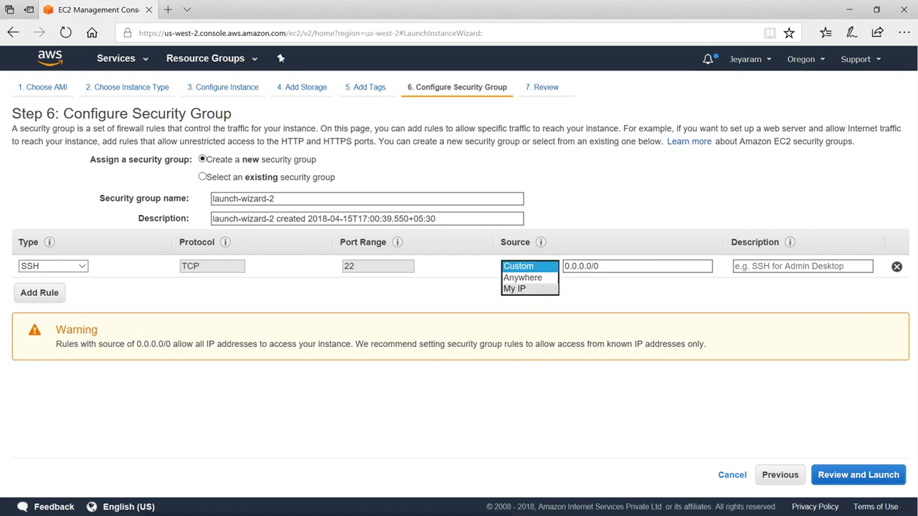
pyautogui.click(533, 266)
pyautogui.press('Tab')
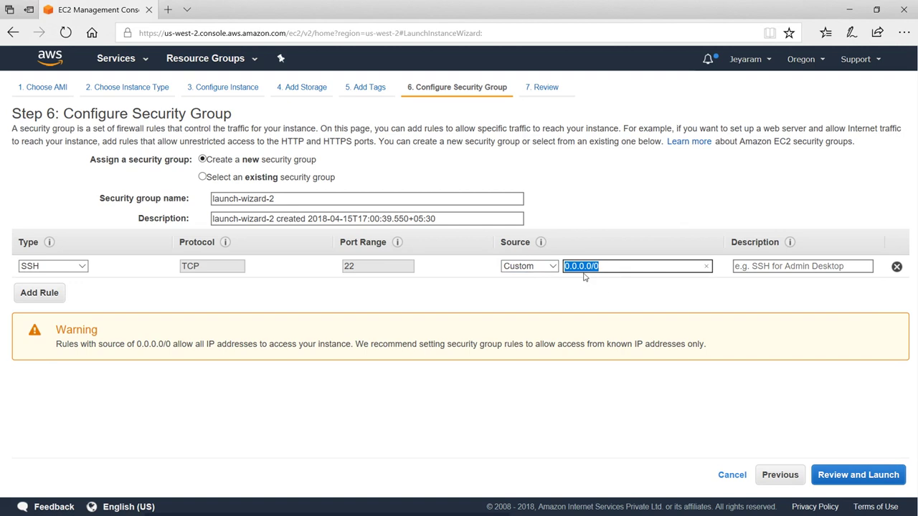
pyautogui.click(554, 269)
pyautogui.click(522, 288)
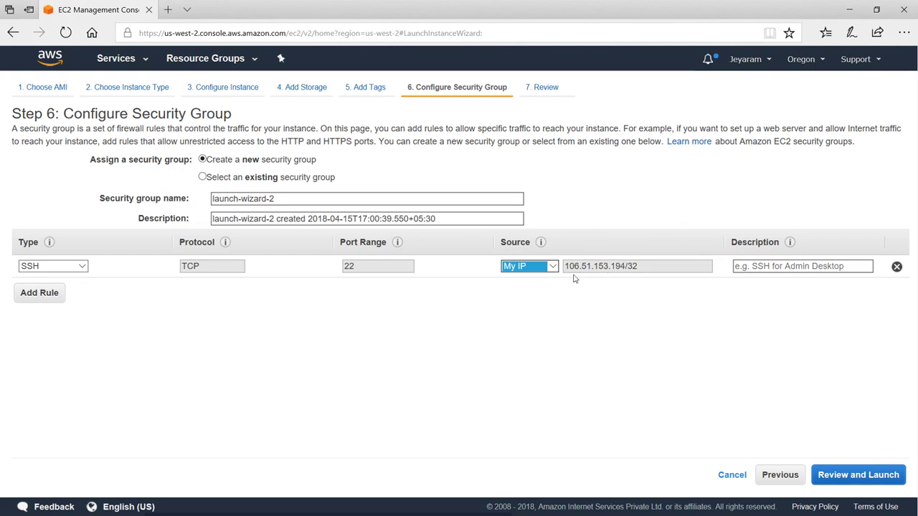
# Set the SSH rule's source to Anywhere and read the warning about unrestricted IP access.
pyautogui.click(550, 268)
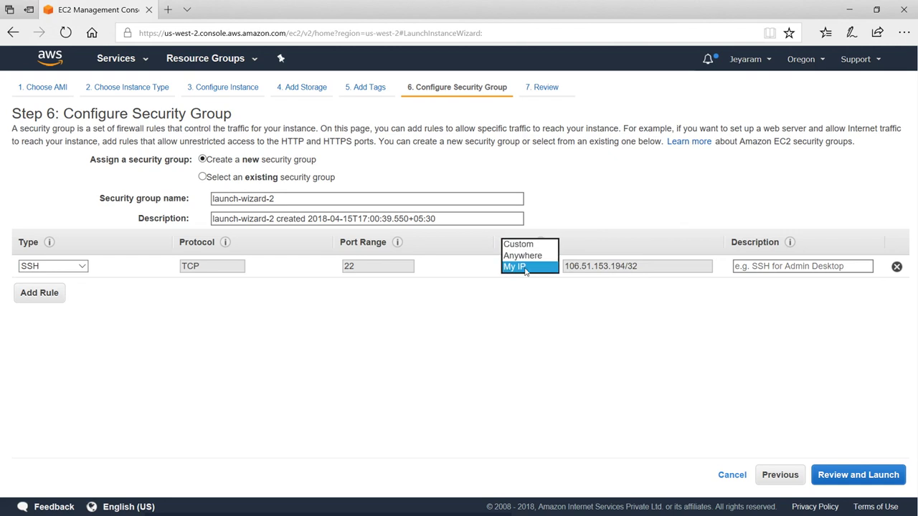
pyautogui.click(522, 255)
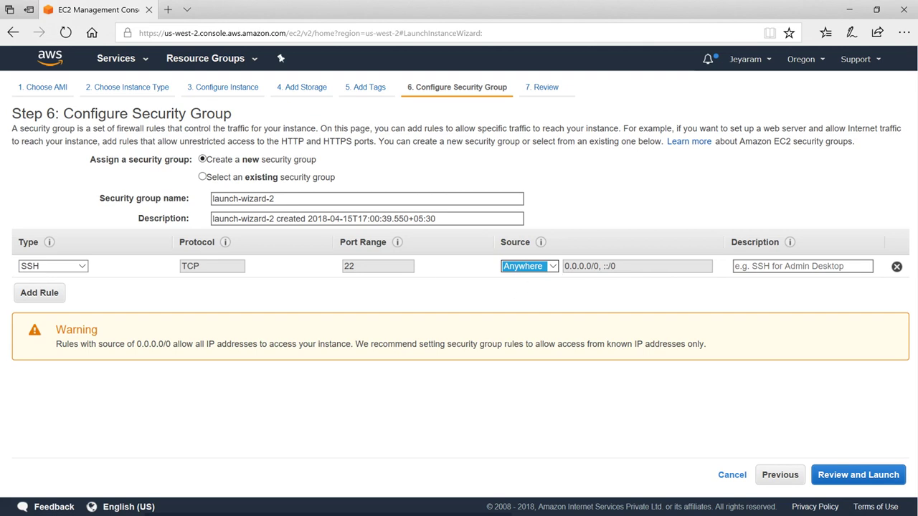
pyautogui.click(605, 307)
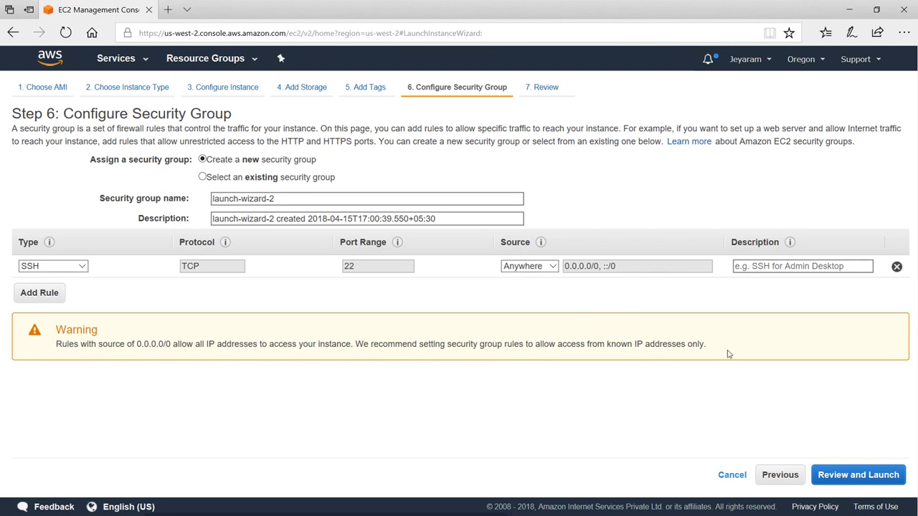
pyautogui.moveTo(707, 344); pyautogui.dragTo(50, 356)
pyautogui.click(339, 399)
# Rename the new security group as Practice-ec2.
pyautogui.click(263, 199)
pyautogui.hotkey('ctrl', 'a')
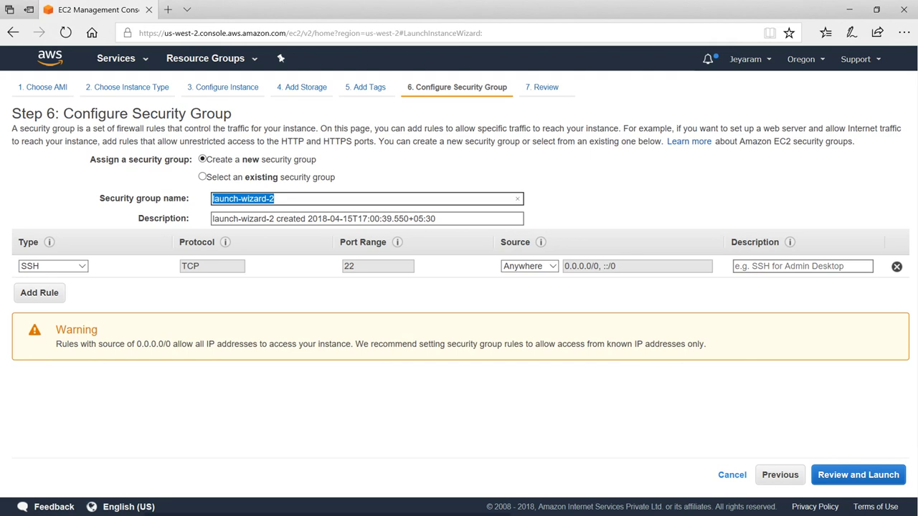
pyautogui.write('Prac')
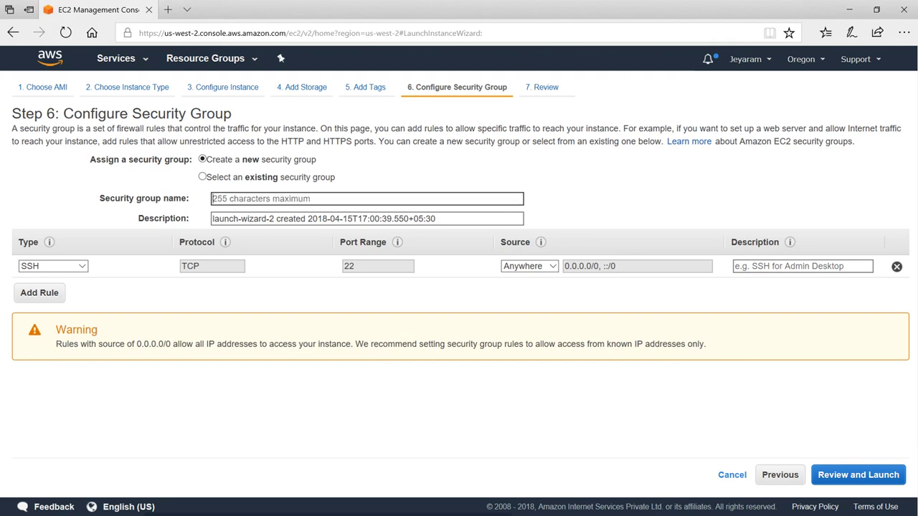
pyautogui.write('tice-ec2')
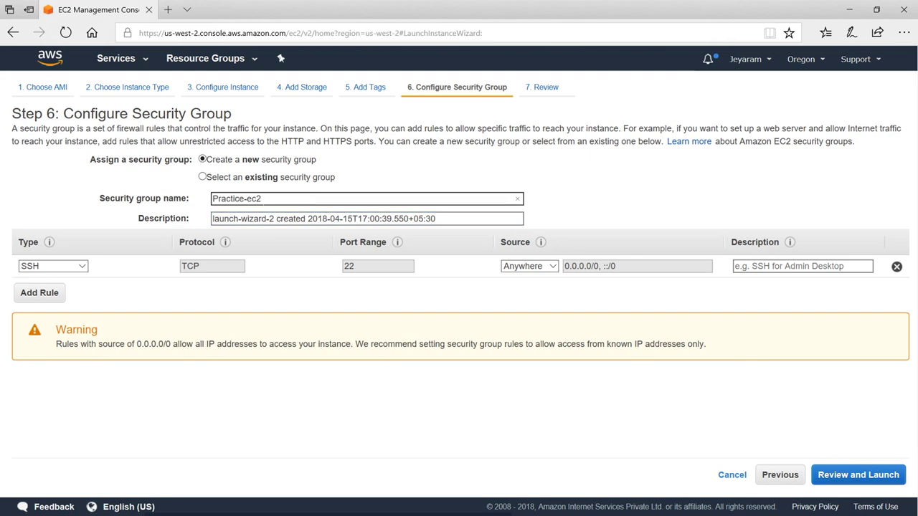
# Change the security group's description to Practice-ec2 followed by its existing timestamp, reusing the copied group name.
pyautogui.moveTo(262, 199); pyautogui.dragTo(84, 198)
pyautogui.hotkey('ctrl', 'c')
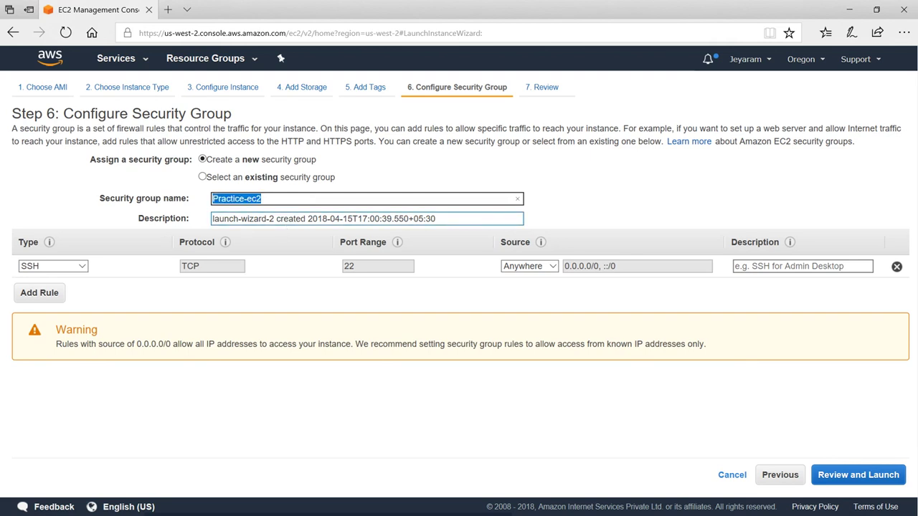
pyautogui.moveTo(308, 218); pyautogui.dragTo(144, 237)
pyautogui.hotkey('ctrl', 'v')
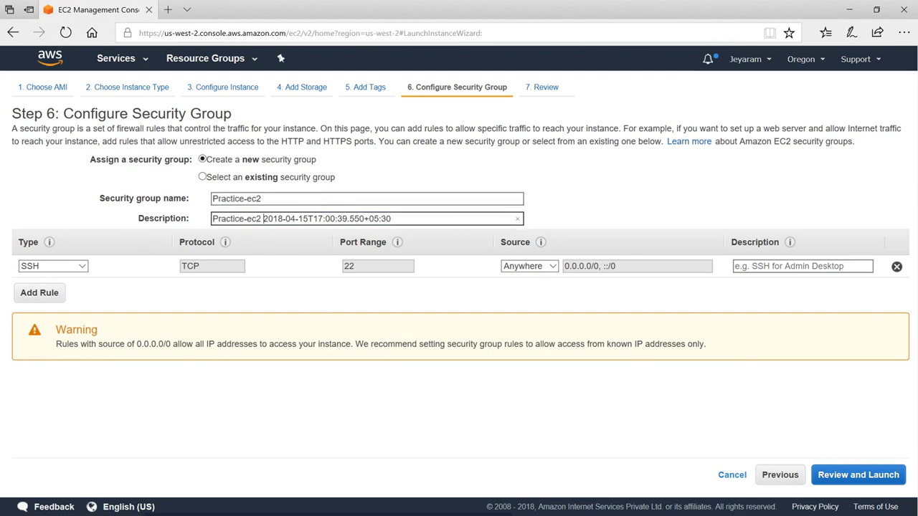
pyautogui.click(810, 390)
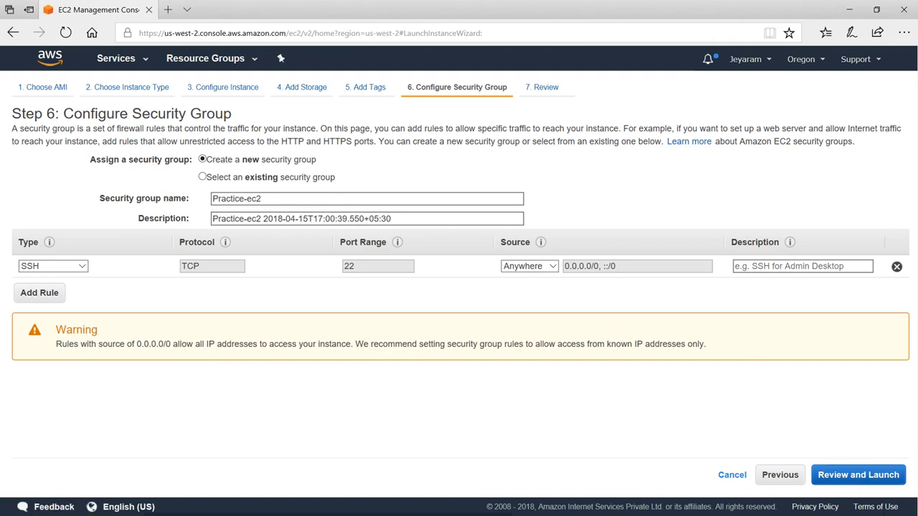
# Continue to the launch review, look over the summary and expand the instance details.
pyautogui.click(858, 480)
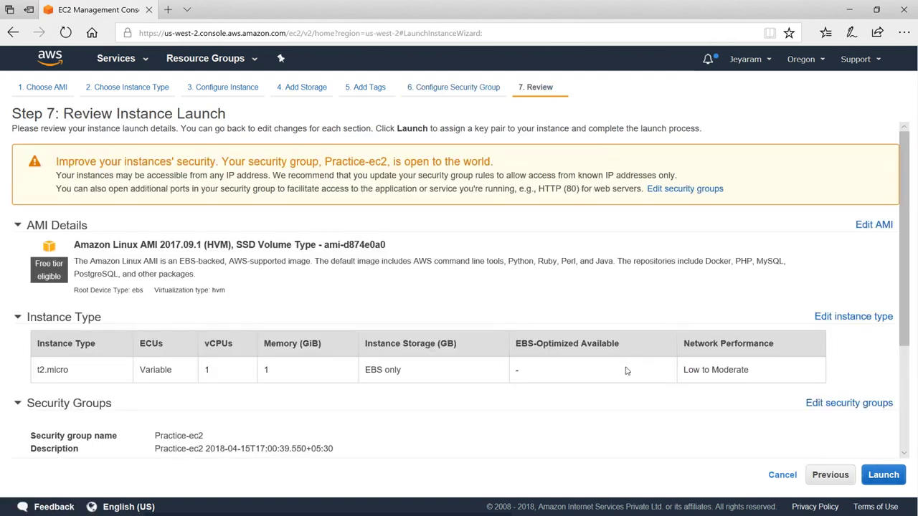
pyautogui.scroll(-2, 626, 370)
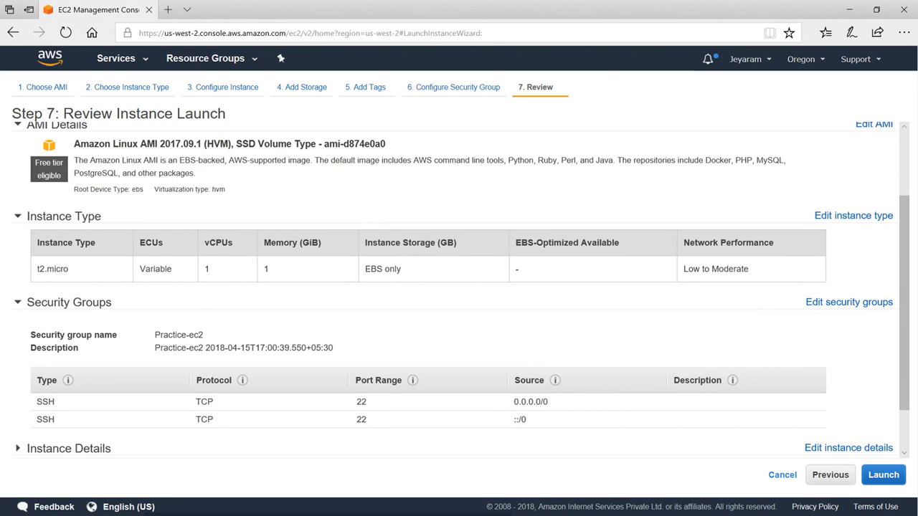
pyautogui.scroll(-1, 403, 276)
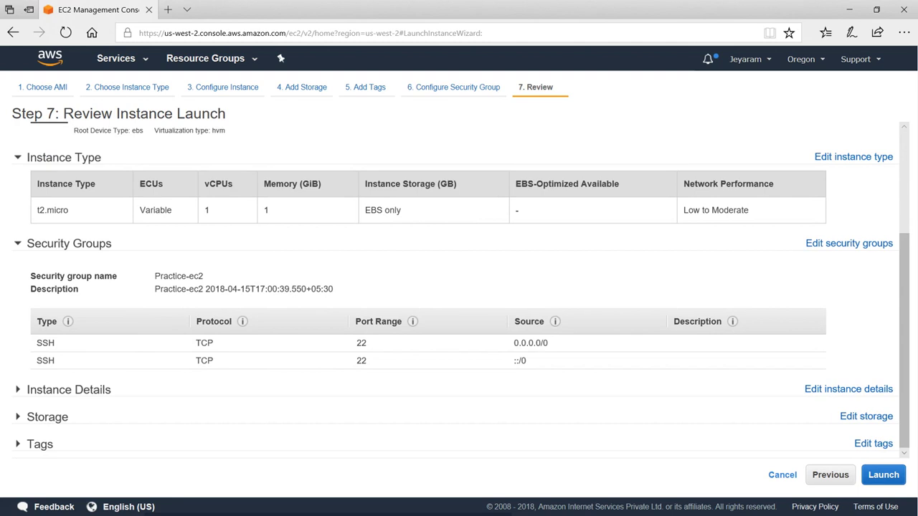
pyautogui.click(18, 389)
pyautogui.scroll(-2, 264, 380)
pyautogui.scroll(-1, 264, 380)
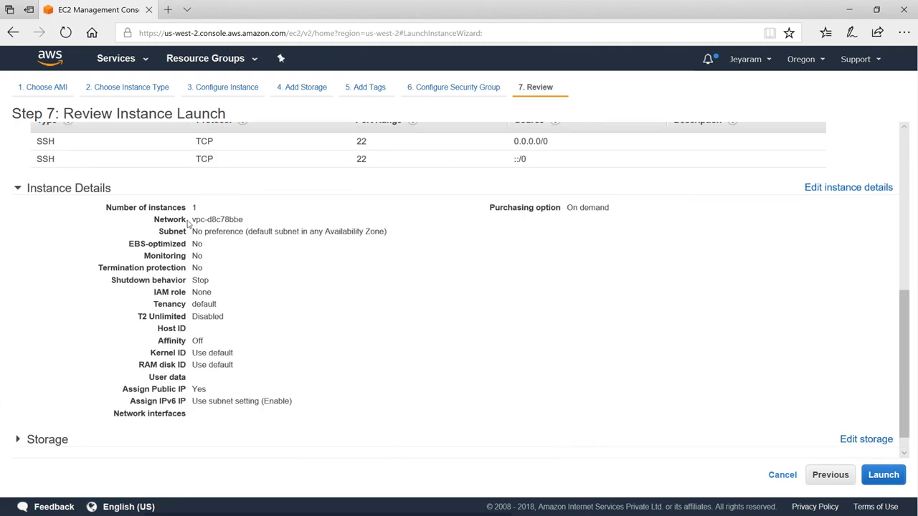
# Examine the network, subnet and purchasing option in the reviewed instance details.
pyautogui.moveTo(191, 221); pyautogui.dragTo(263, 215)
pyautogui.click(262, 282)
pyautogui.moveTo(195, 218); pyautogui.dragTo(404, 232)
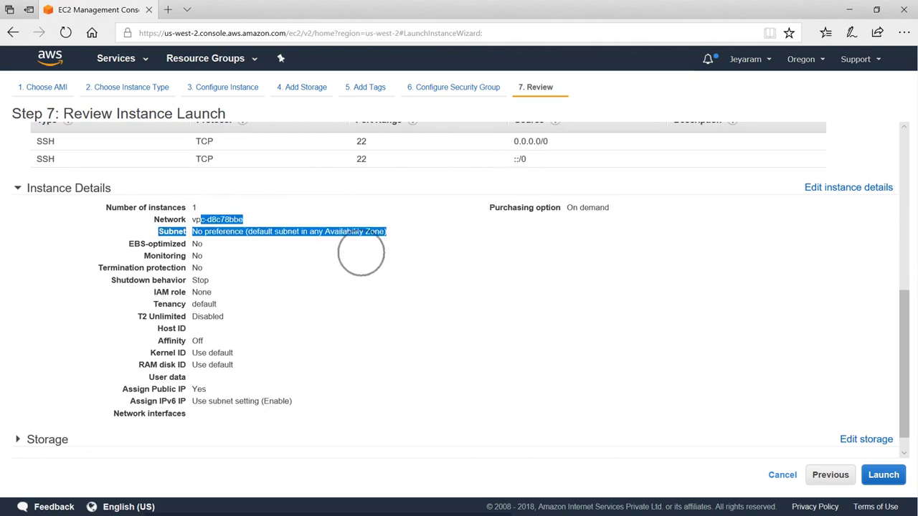
pyautogui.click(212, 241)
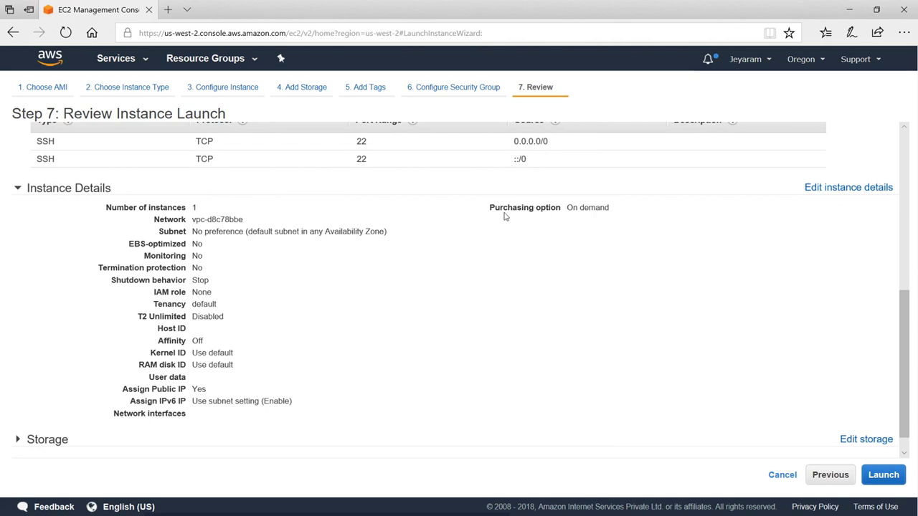
pyautogui.moveTo(502, 208); pyautogui.dragTo(611, 214)
pyautogui.click(600, 232)
pyautogui.click(578, 208)
pyautogui.moveTo(611, 208); pyautogui.dragTo(548, 207)
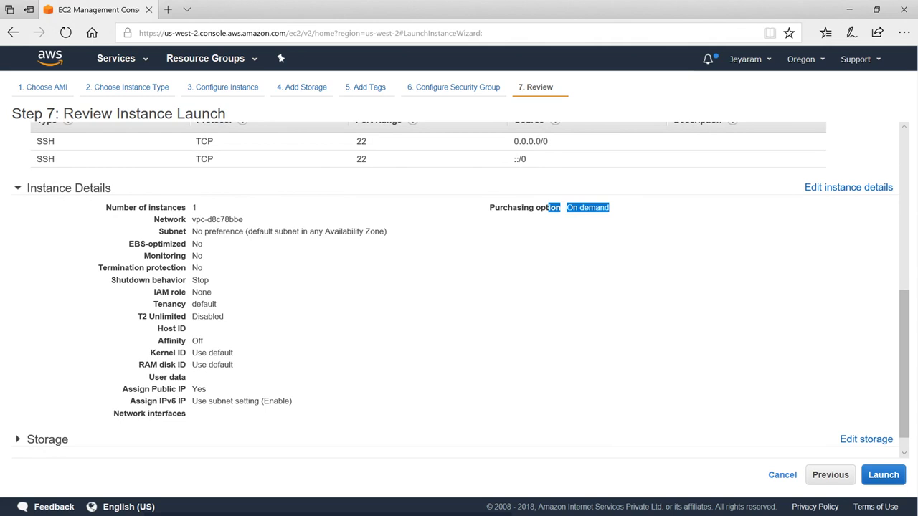
pyautogui.click(547, 207)
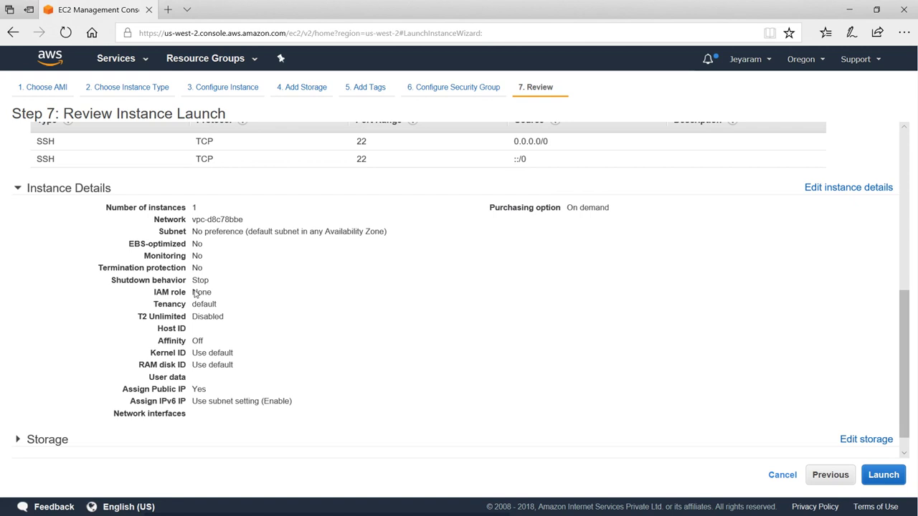
# Expand the Storage and Tags sections of the launch review and look over the whole summary.
pyautogui.scroll(-1, 96, 411)
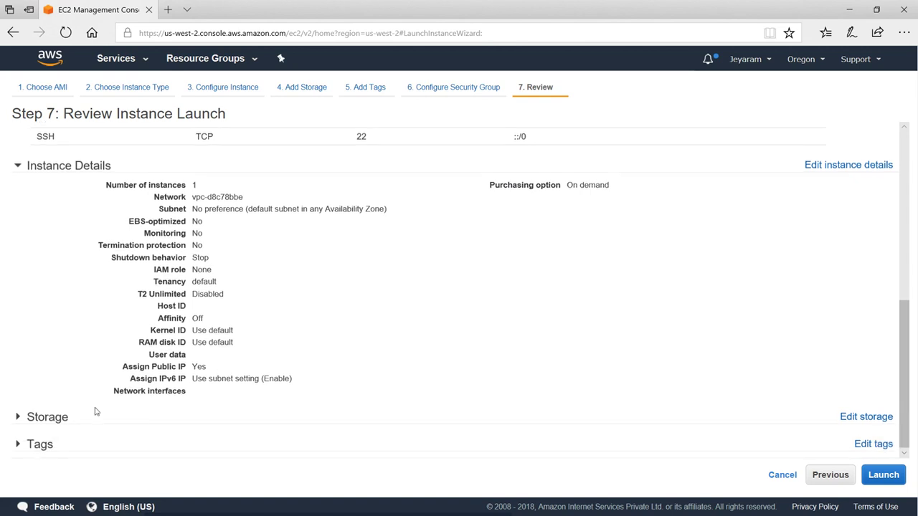
pyautogui.click(17, 417)
pyautogui.scroll(-1, 268, 401)
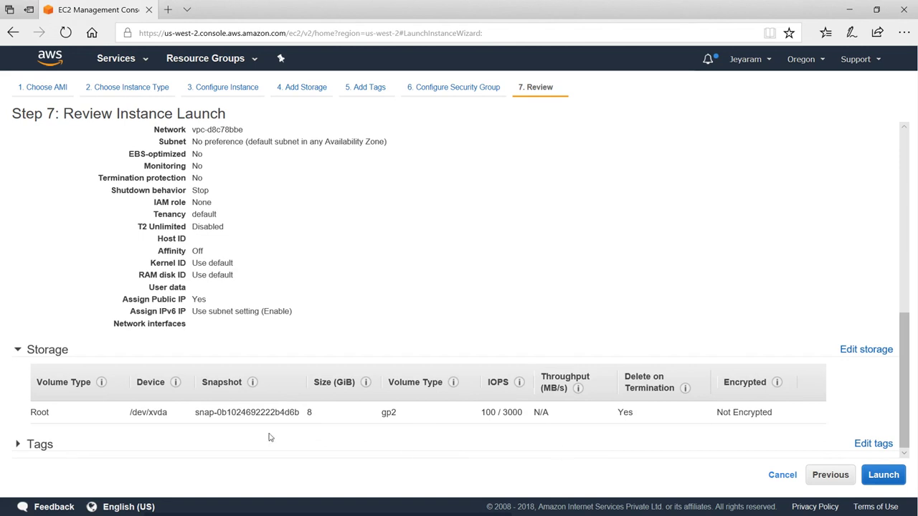
pyautogui.click(17, 443)
pyautogui.scroll(-1, 231, 426)
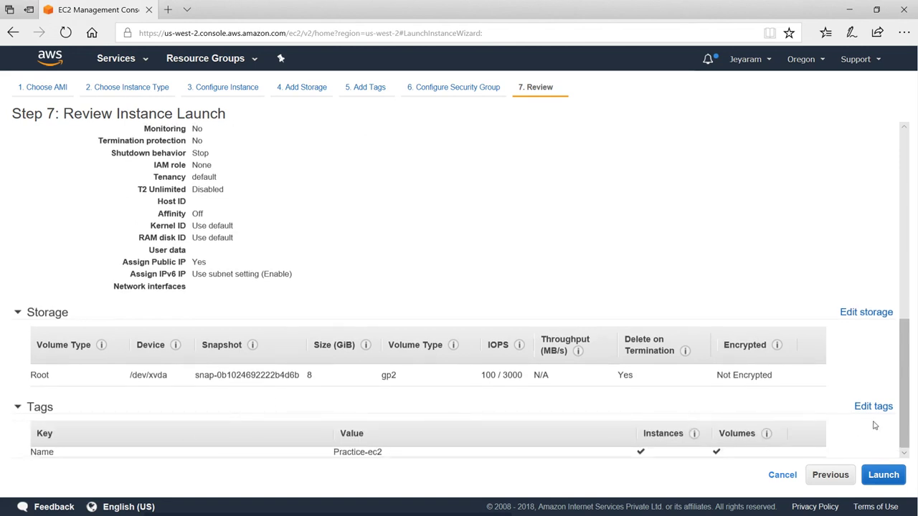
pyautogui.scroll(10, 852, 317)
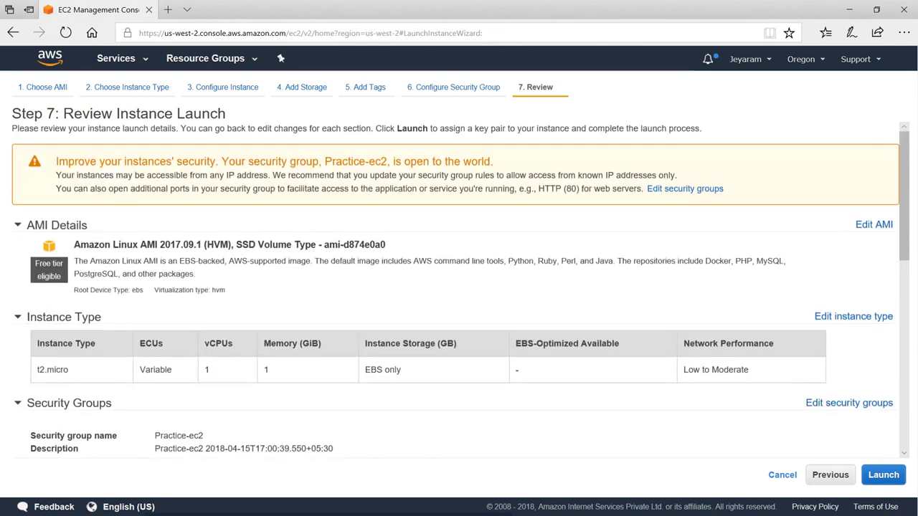
pyautogui.scroll(-10, 856, 318)
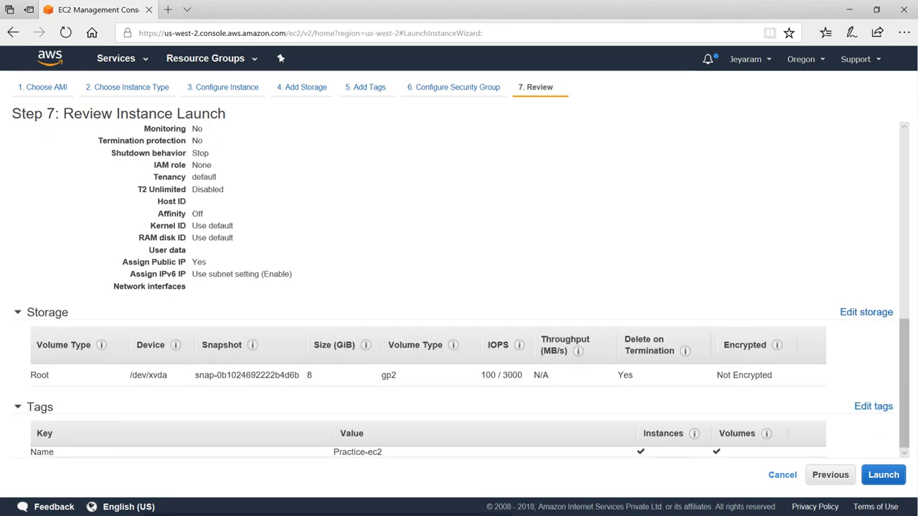
# Proceed to launch and choose to create a new key pair named practice-ec2.
pyautogui.click(889, 476)
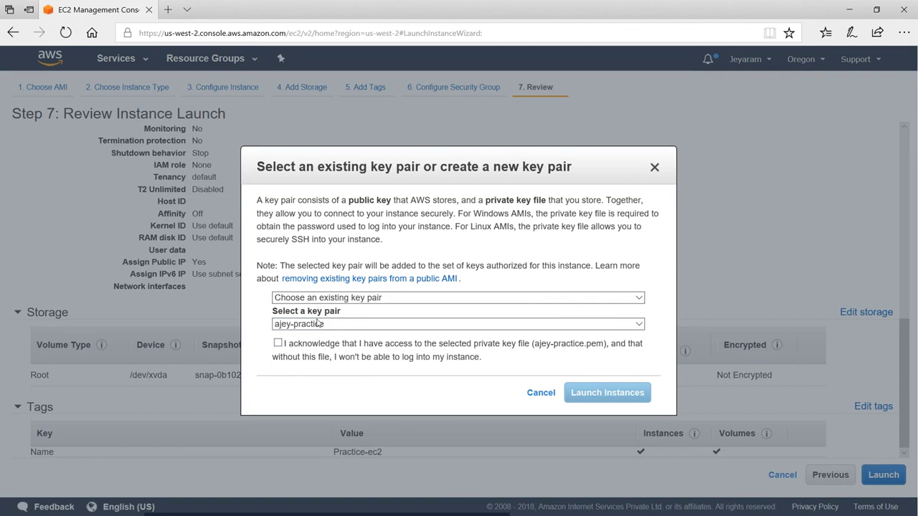
pyautogui.click(360, 297)
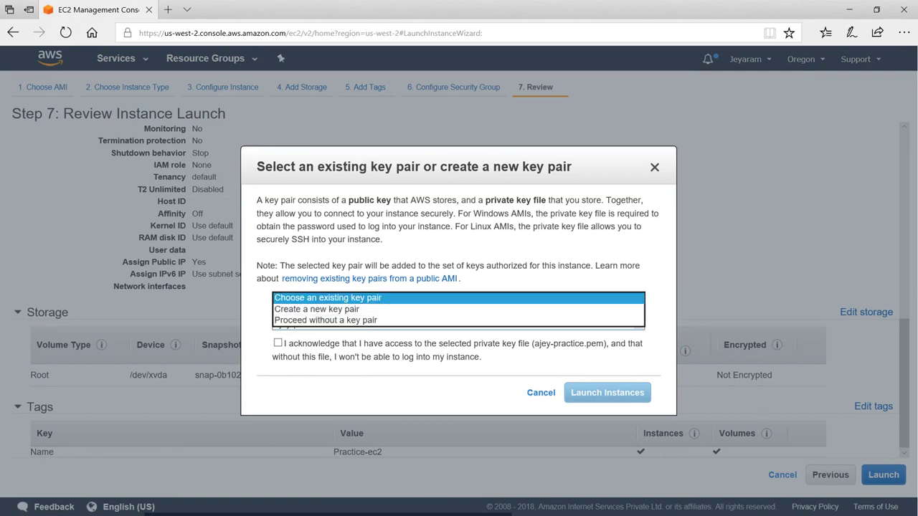
pyautogui.click(338, 309)
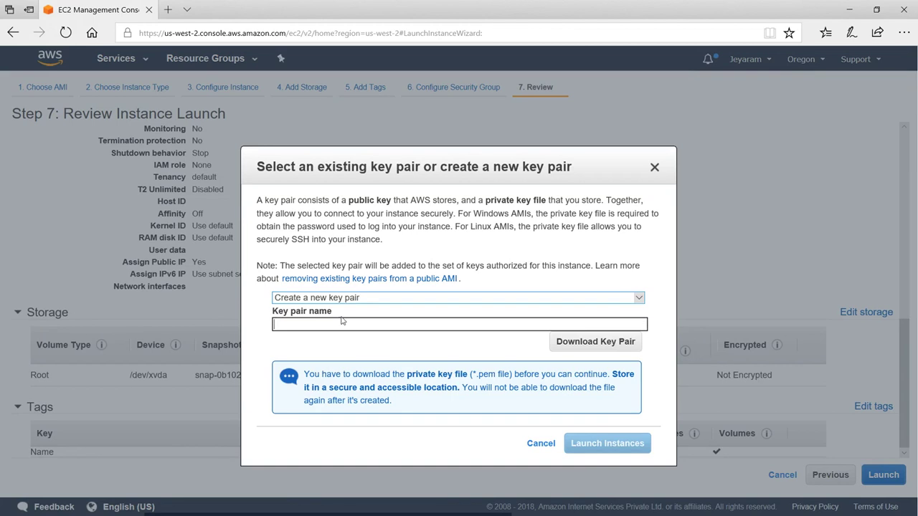
pyautogui.click(337, 324)
pyautogui.write('practice-ec2')
pyautogui.click(471, 344)
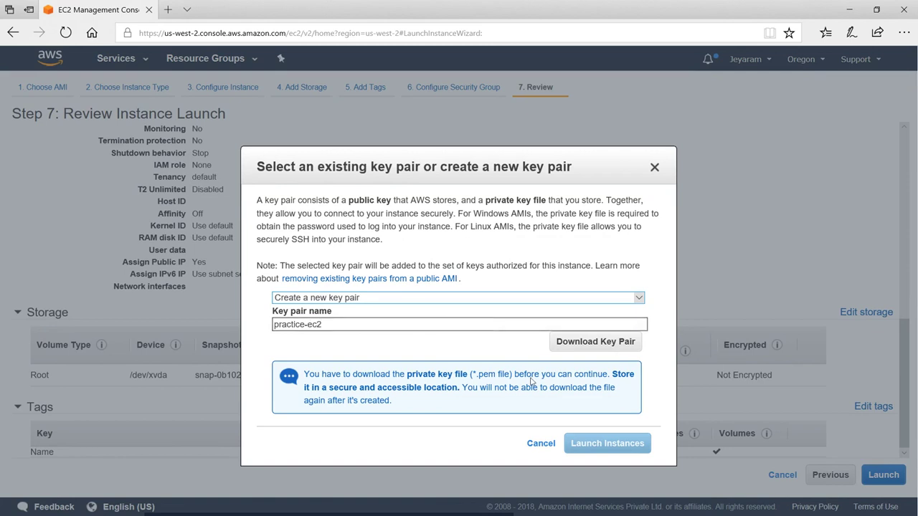
# Download the new key pair and save practice-ec2.pem in the Downloads folder.
pyautogui.click(613, 342)
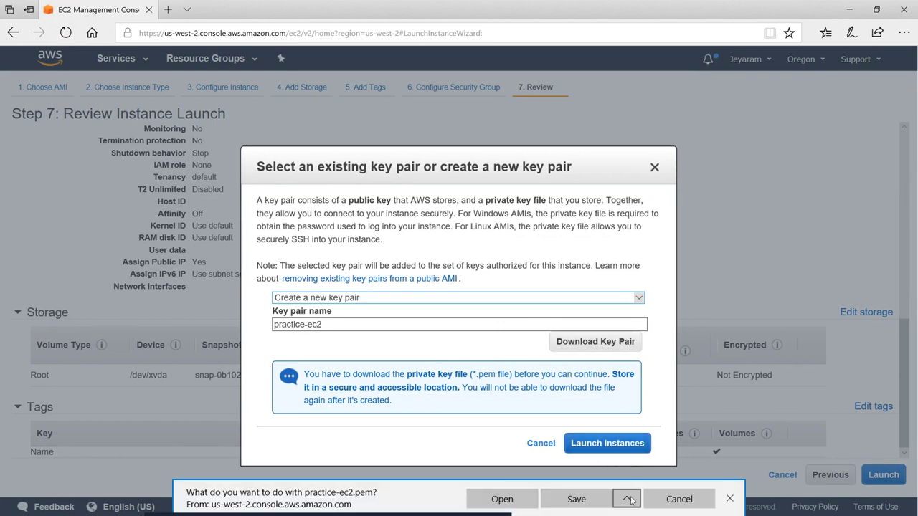
pyautogui.click(627, 499)
pyautogui.click(598, 482)
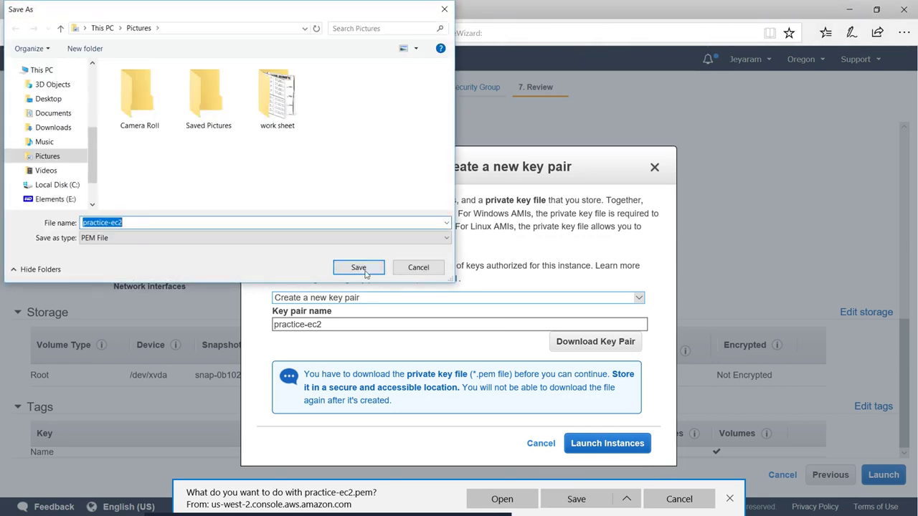
pyautogui.click(54, 127)
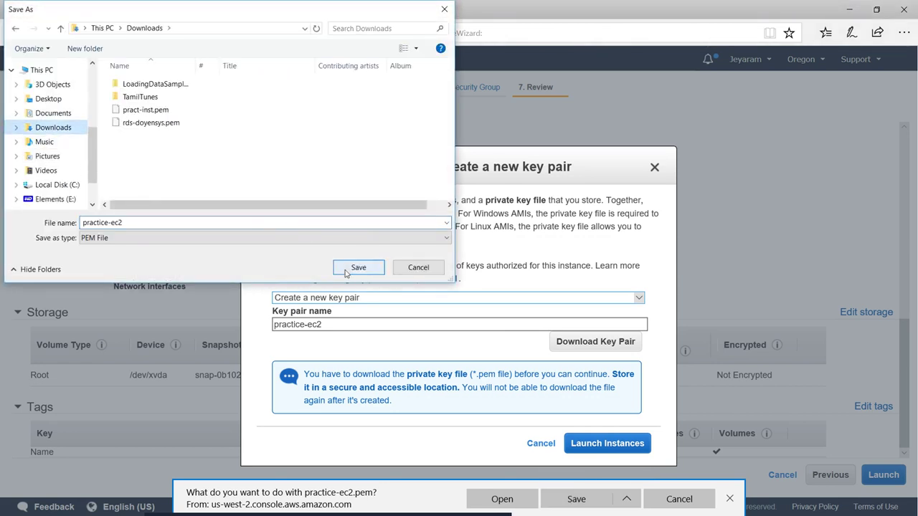
pyautogui.click(357, 267)
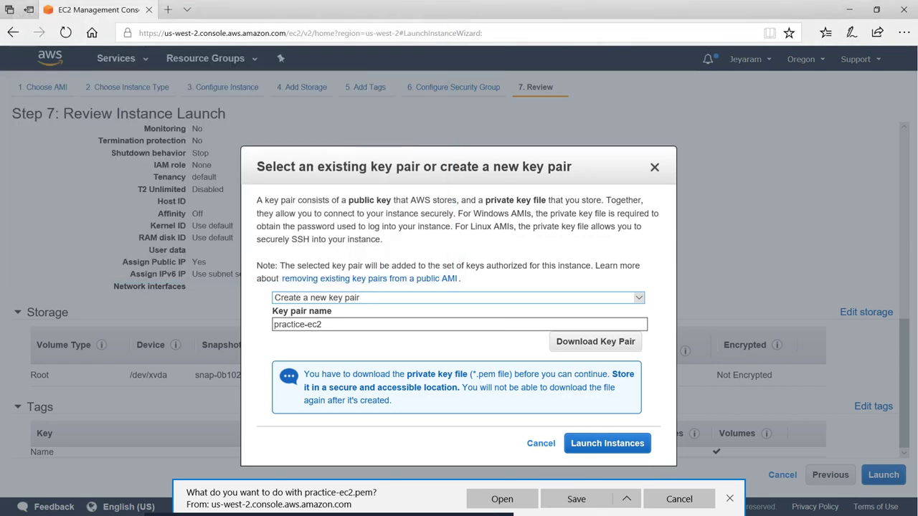
# Launch the instance, dismiss the download notice and go to the instances list.
pyautogui.click(618, 452)
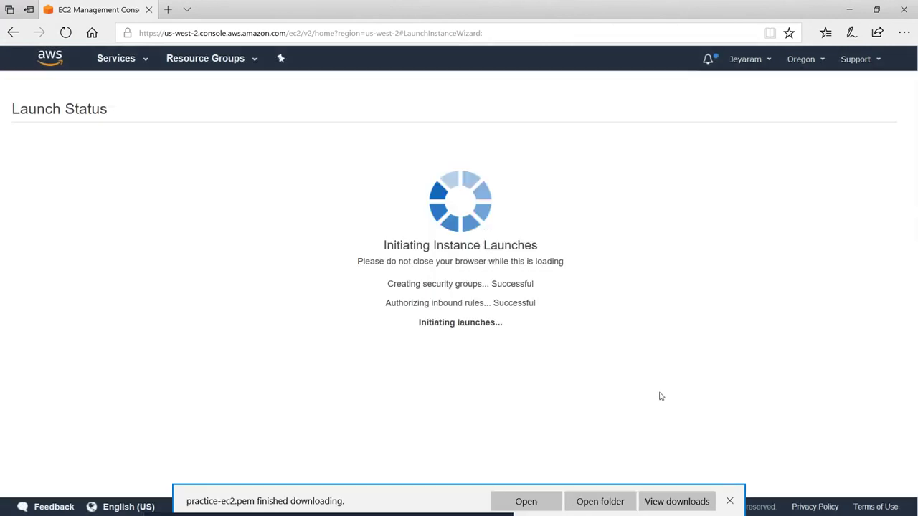
pyautogui.click(730, 502)
pyautogui.scroll(-1, 788, 459)
pyautogui.click(851, 486)
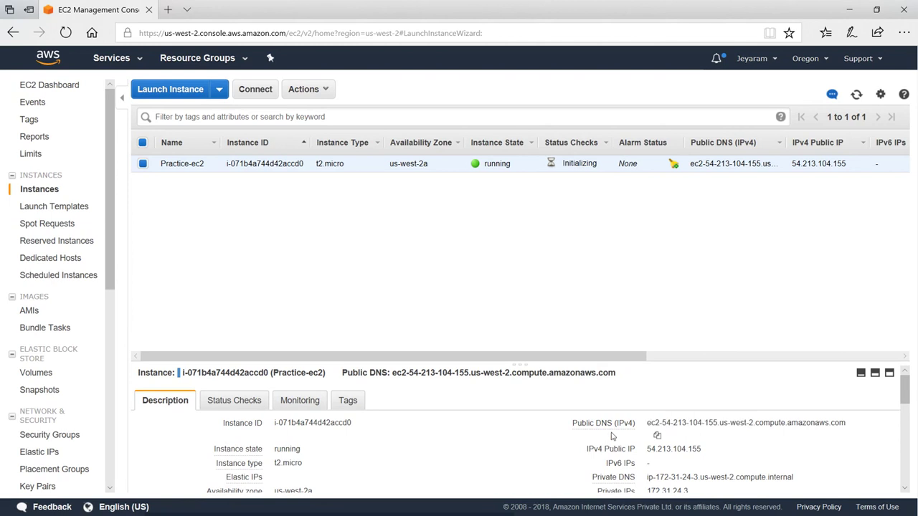
# Copy the Practice-ec2 instance's public DNS, switch to PuTTY Configuration and set the host name to ec2-user@ followed by that DNS.
pyautogui.tripleClick(795, 422)
pyautogui.hotkey('ctrl', 'c')
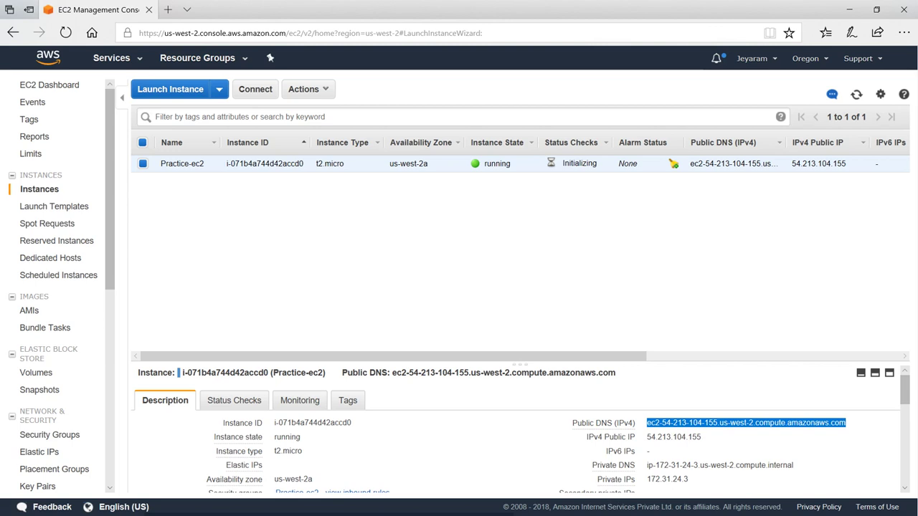
pyautogui.hotkey('alt', 'Tab')
pyautogui.hotkey('alt', 'Tab')
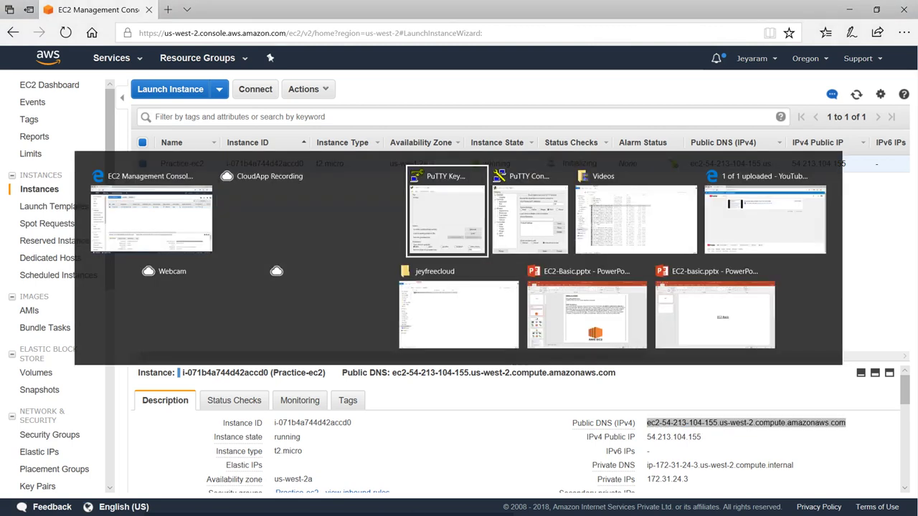
pyautogui.hotkey('alt', 'Tab')
pyautogui.hotkey('alt', 'Tab')
pyautogui.hotkey('alt', 'Tab')
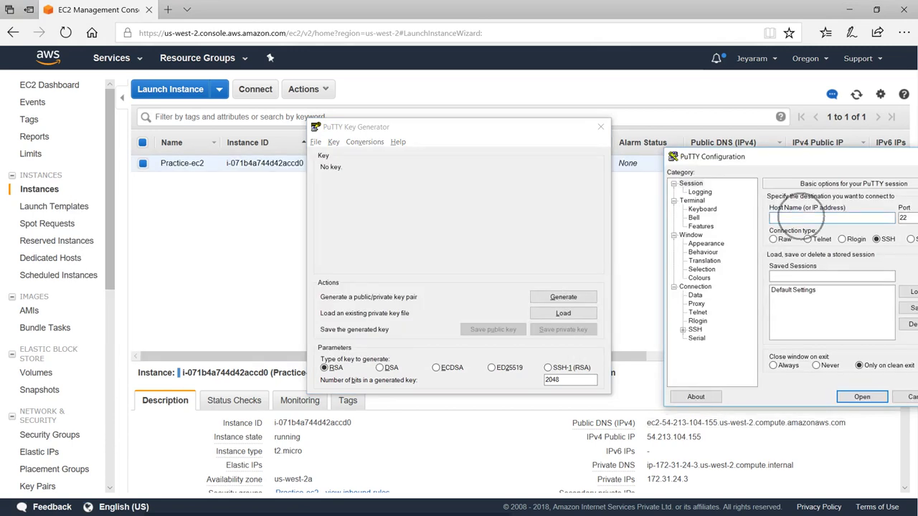
pyautogui.click(796, 217)
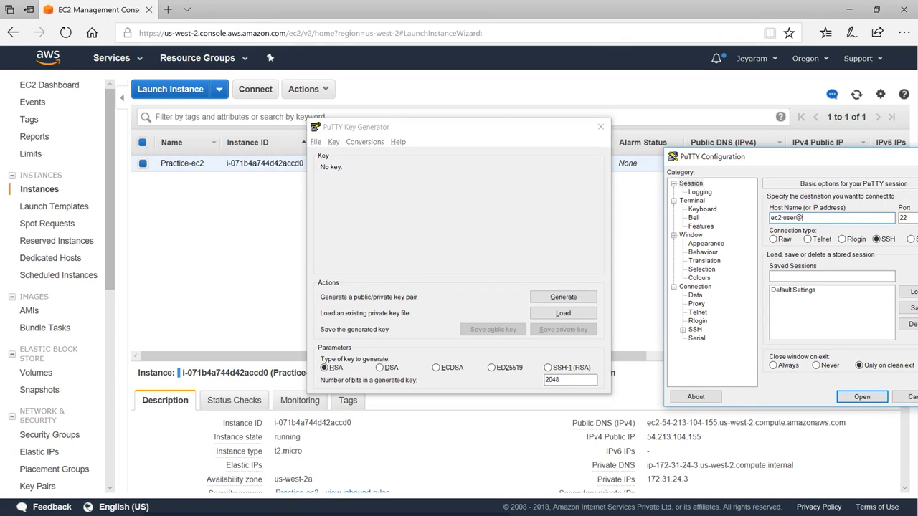
pyautogui.hotkey('ctrl', 'v')
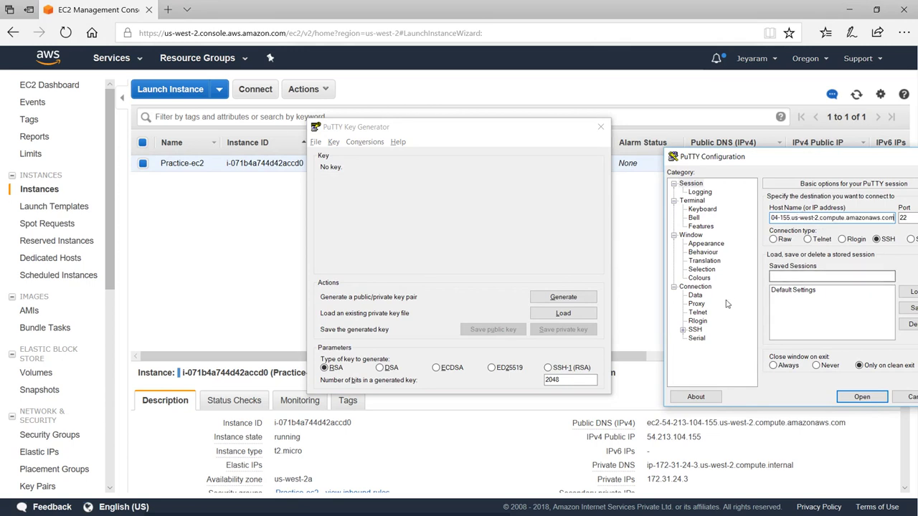
# Open PuTTY's SSH authentication settings and browse for a private key file with all file types shown.
pyautogui.click(682, 330)
pyautogui.click(707, 338)
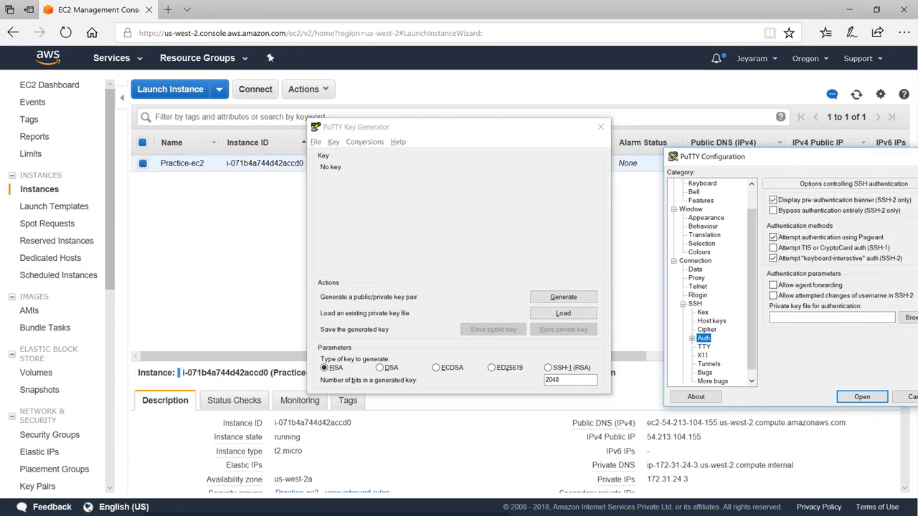
pyautogui.moveTo(796, 162); pyautogui.dragTo(602, 132)
pyautogui.click(721, 287)
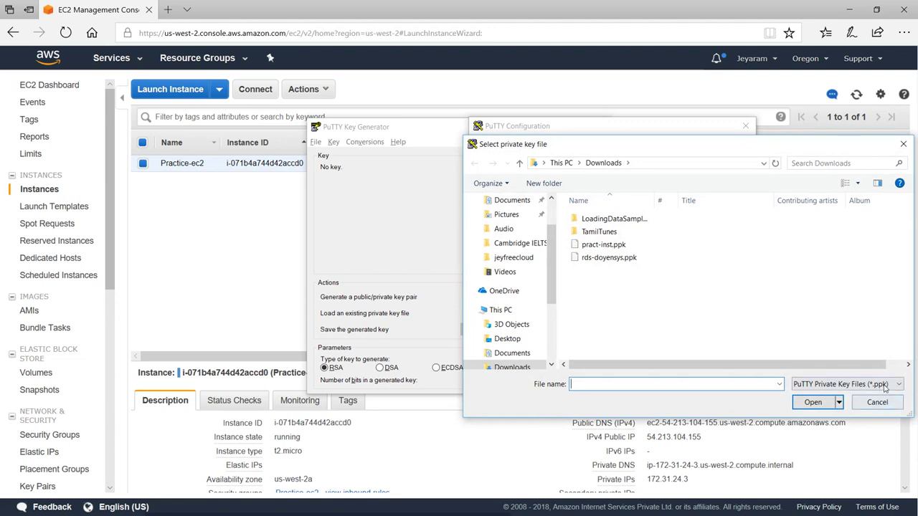
pyautogui.click(845, 383)
pyautogui.click(824, 400)
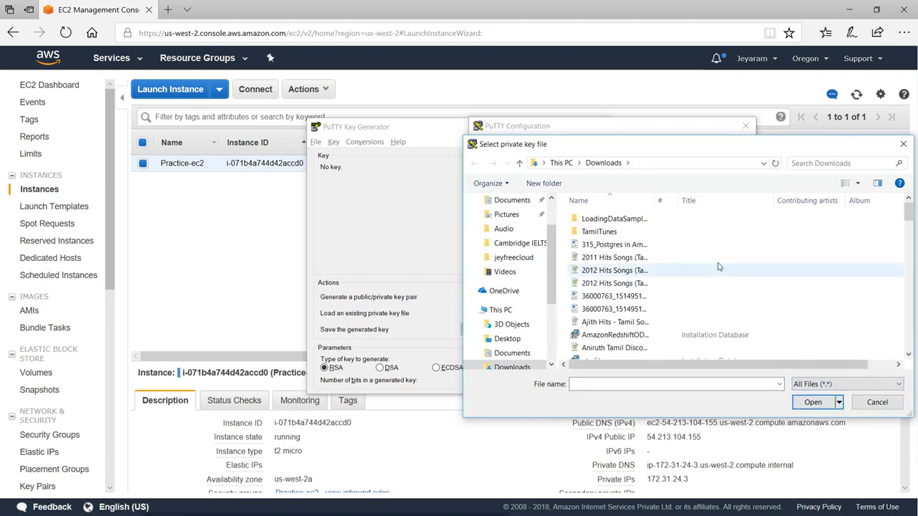
# Choose practice-ec2.pem from the Downloads folder as the private key file for authentication.
pyautogui.scroll(-4, 724, 286)
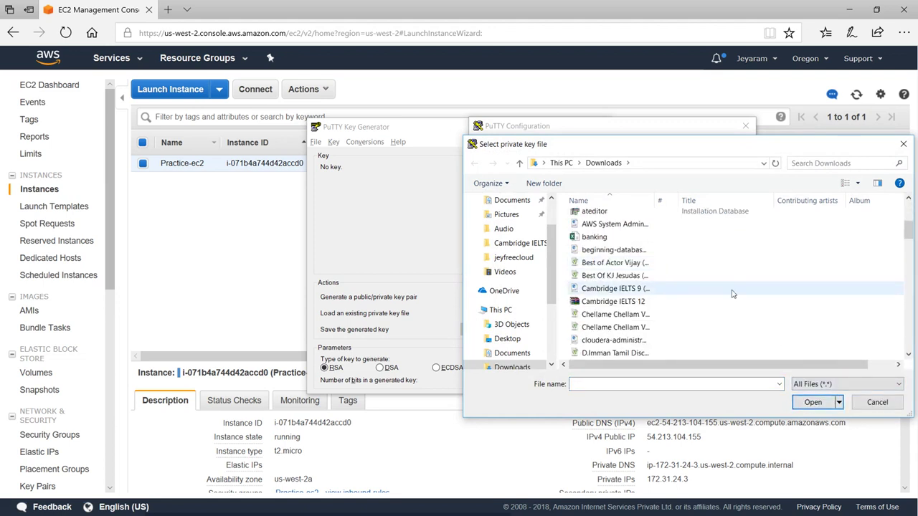
pyautogui.scroll(-3, 733, 291)
pyautogui.scroll(8, 753, 222)
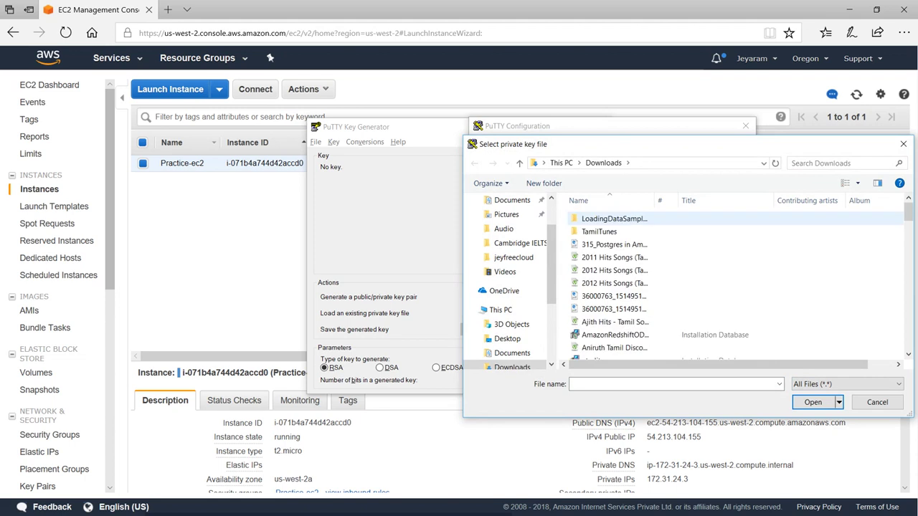
pyautogui.scroll(-10, 734, 237)
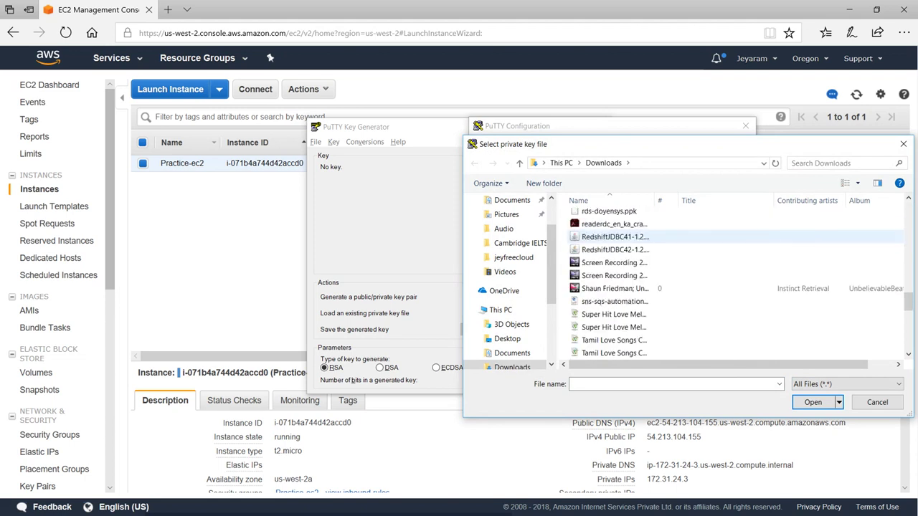
pyautogui.scroll(-6, 735, 240)
pyautogui.scroll(1, 735, 240)
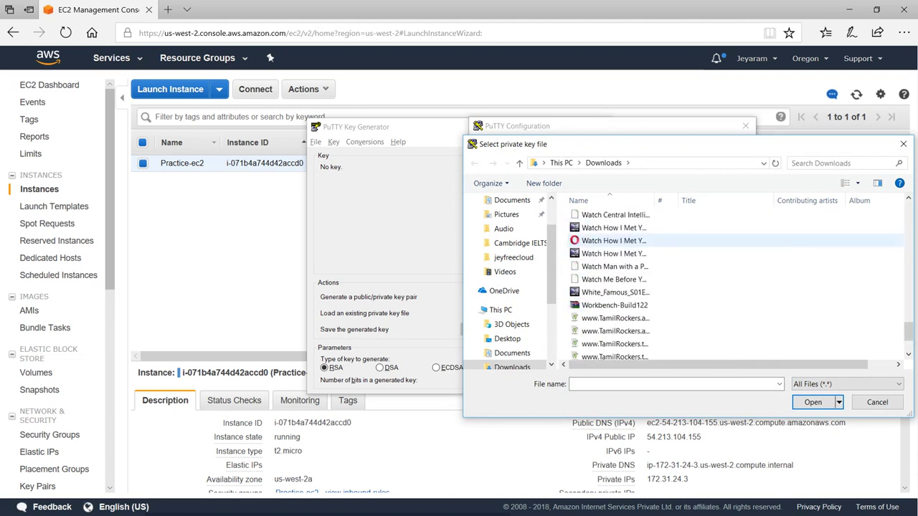
pyautogui.scroll(4, 735, 240)
pyautogui.click(659, 387)
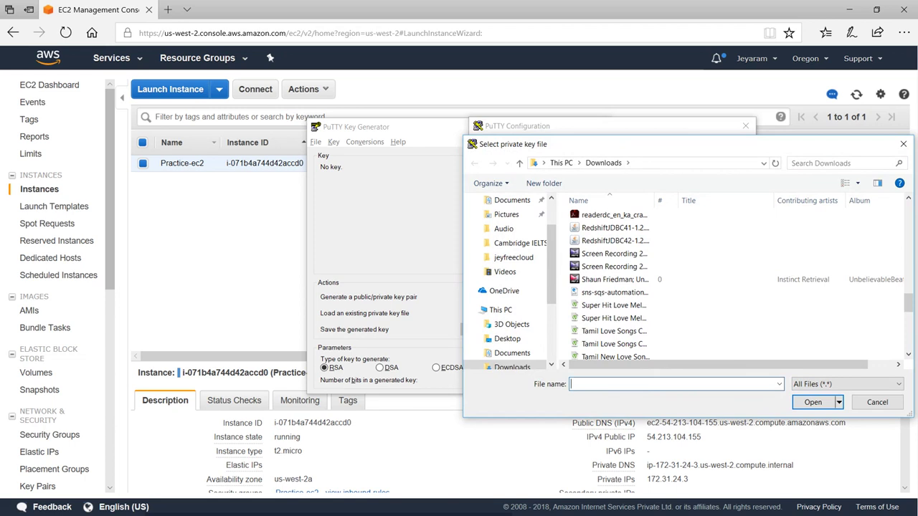
pyautogui.write('prac')
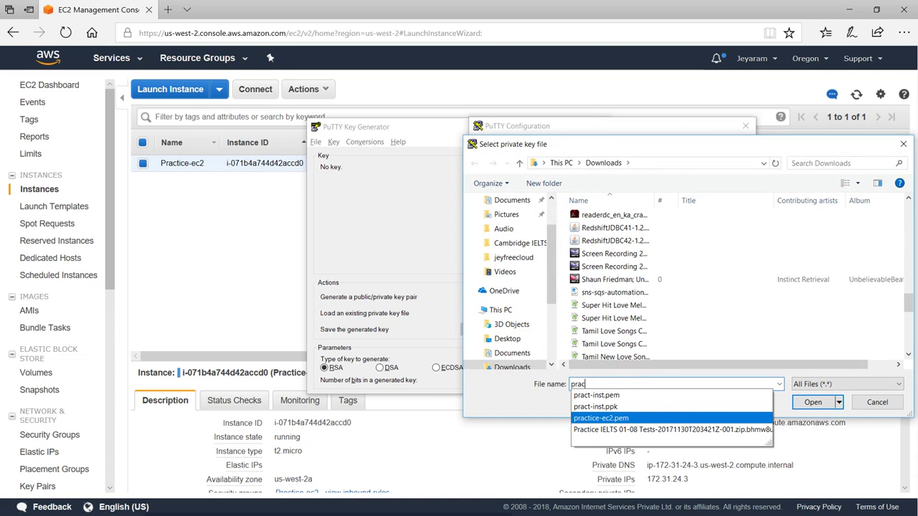
pyautogui.click(623, 418)
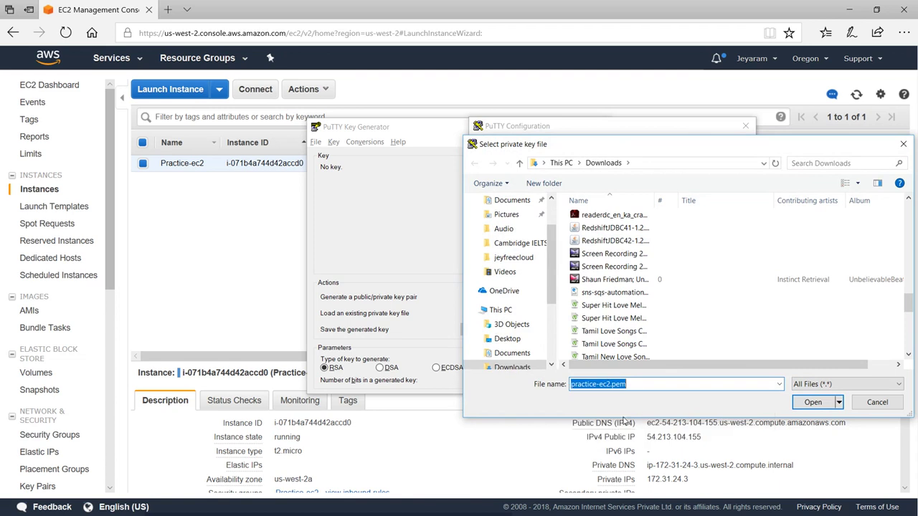
pyautogui.click(812, 402)
# Try to open the SSH session to the instance, accepting the server's host key, and close the session window.
pyautogui.click(665, 368)
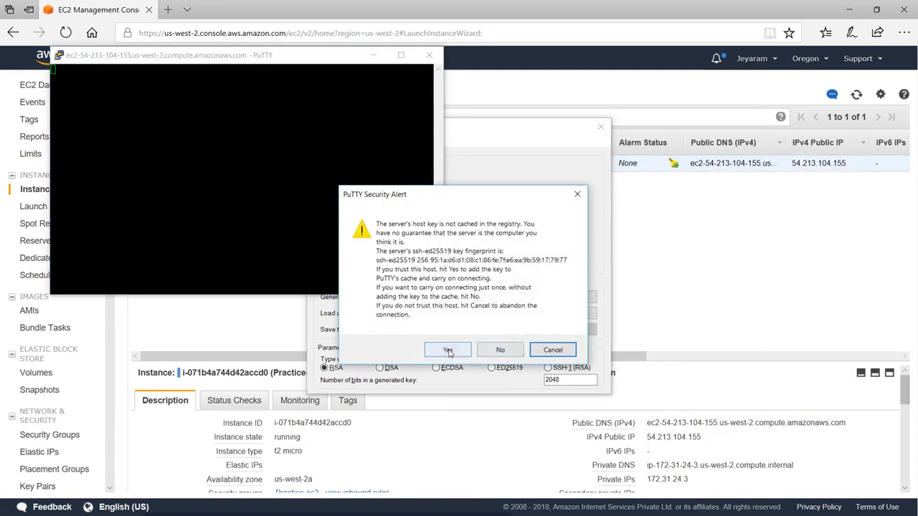
pyautogui.click(448, 351)
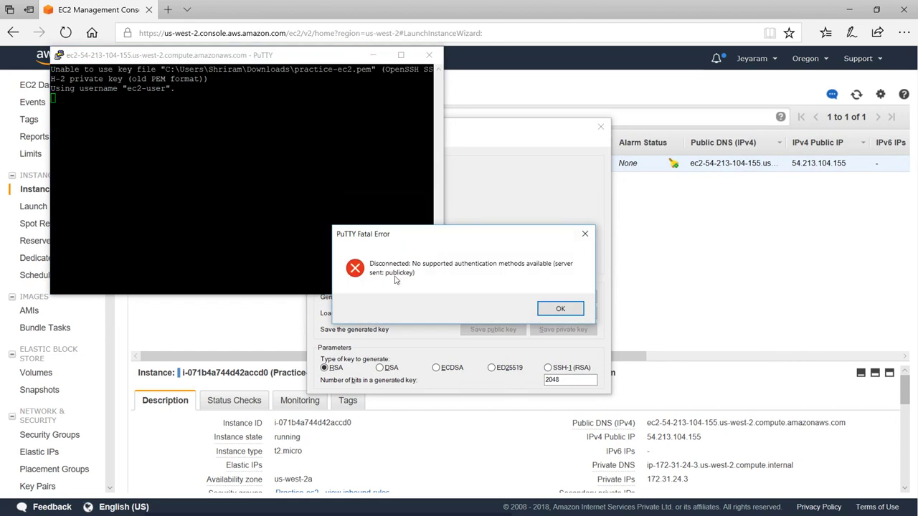
pyautogui.click(584, 233)
pyautogui.click(429, 54)
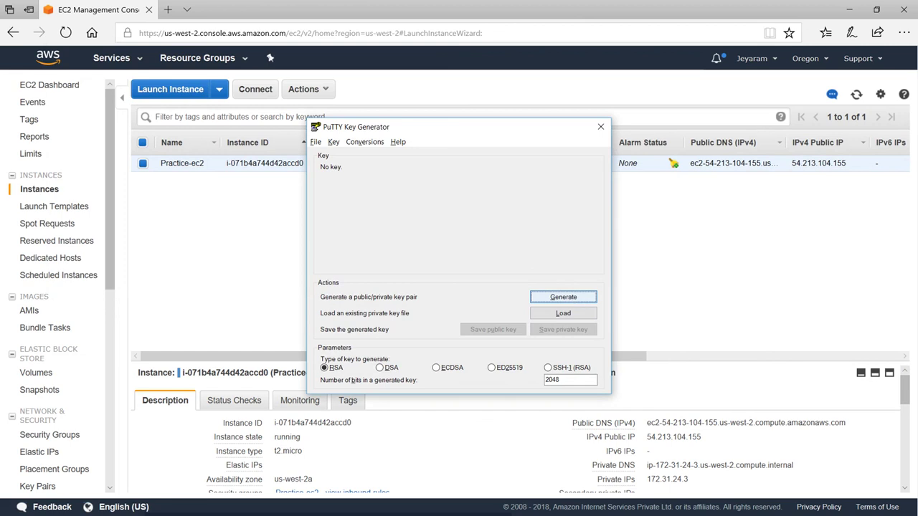
# Load practice-ec2.pem from the Downloads folder into PuTTY Key Generator, showing all file types, and dismiss the import notice.
pyautogui.click(566, 314)
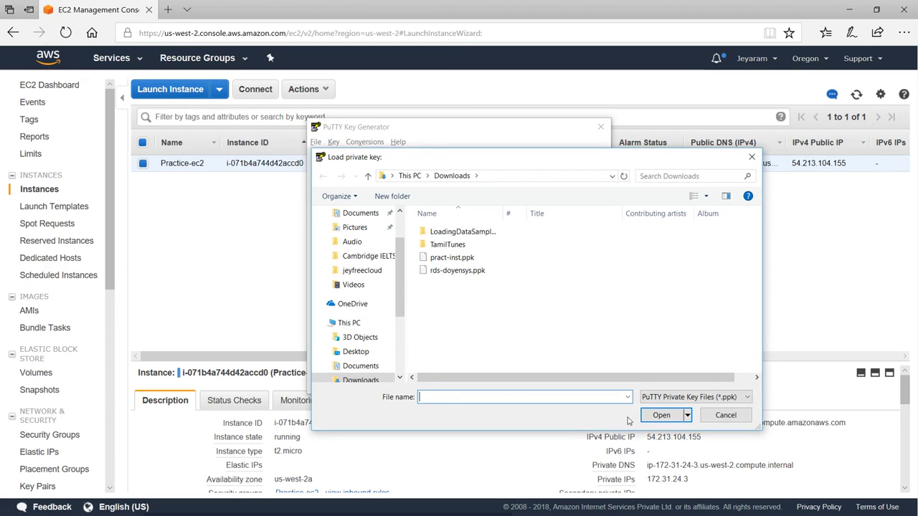
pyautogui.click(694, 397)
pyautogui.click(681, 428)
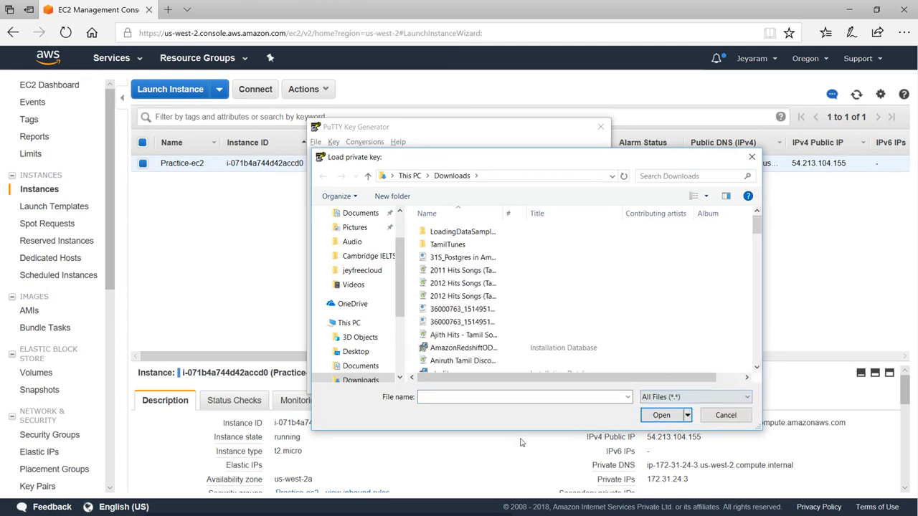
pyautogui.click(516, 400)
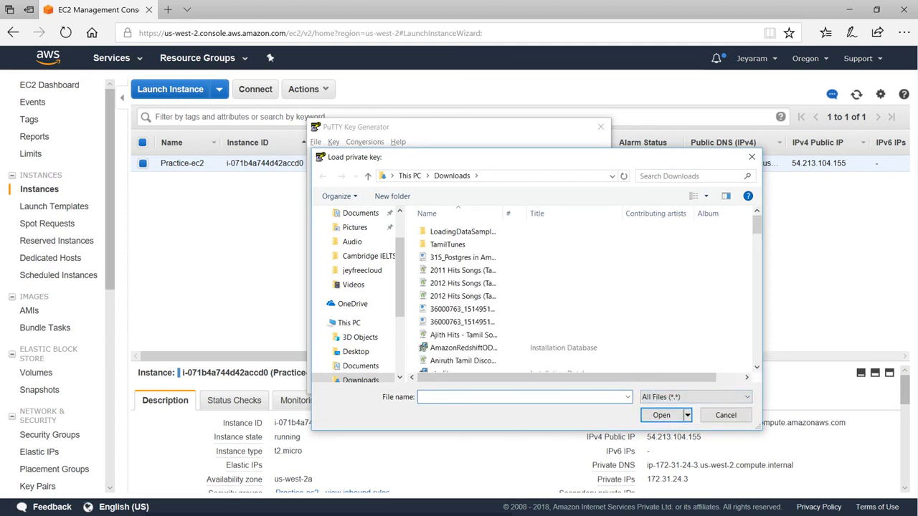
pyautogui.write('prac')
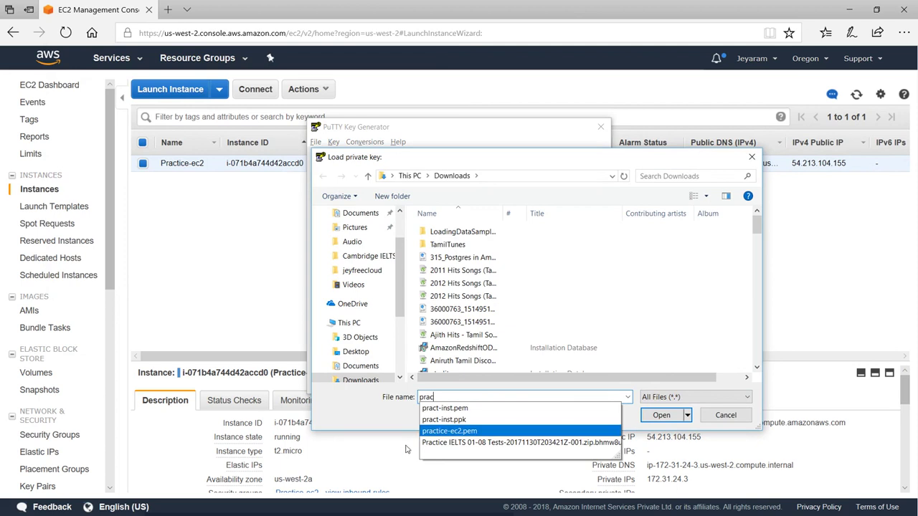
pyautogui.click(449, 431)
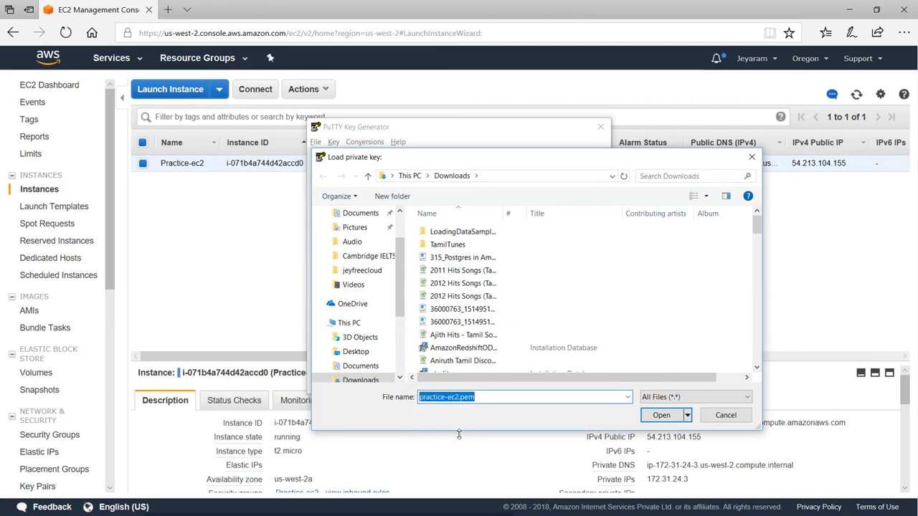
pyautogui.click(661, 415)
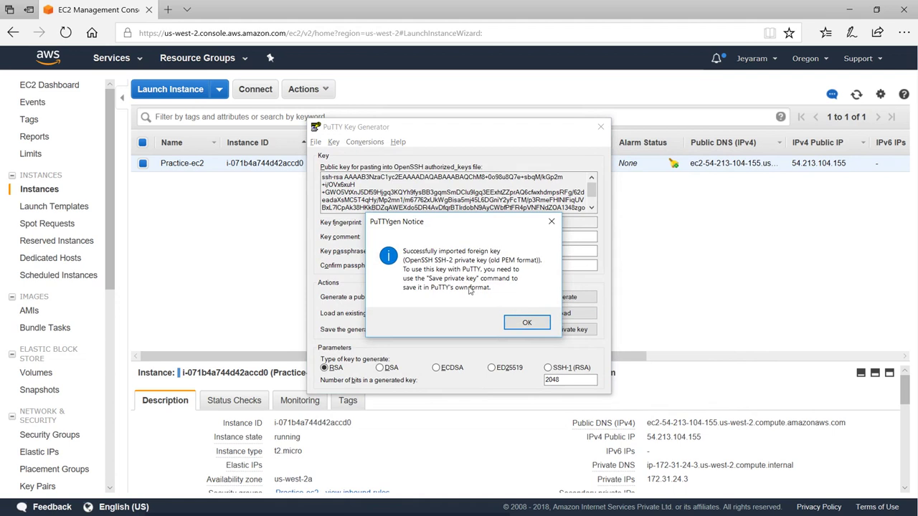
pyautogui.click(529, 323)
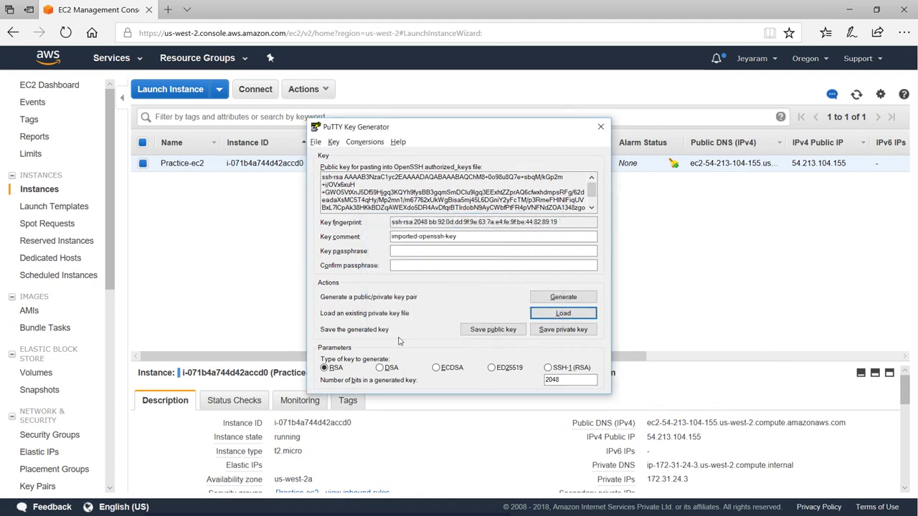
# Save the private key without a passphrase as practice-ec2 in PuTTY's .ppk format in Downloads and close the key generator.
pyautogui.click(563, 332)
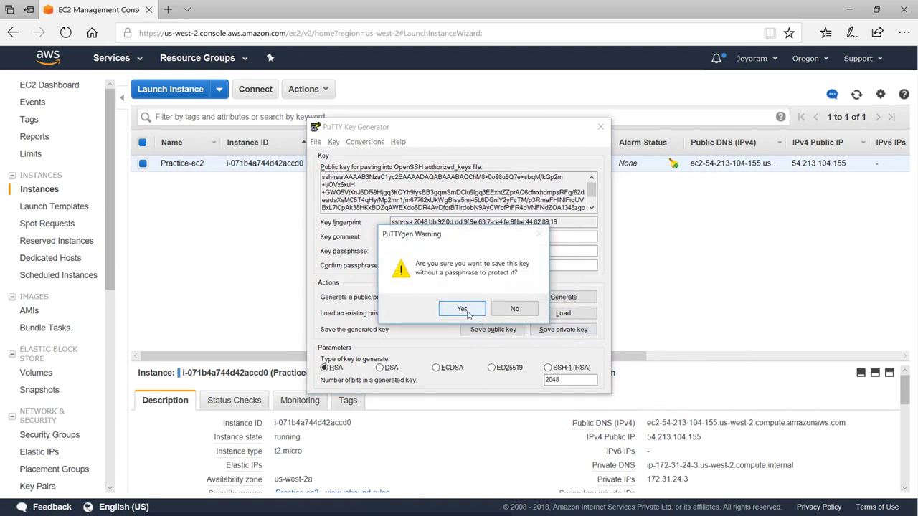
pyautogui.click(462, 309)
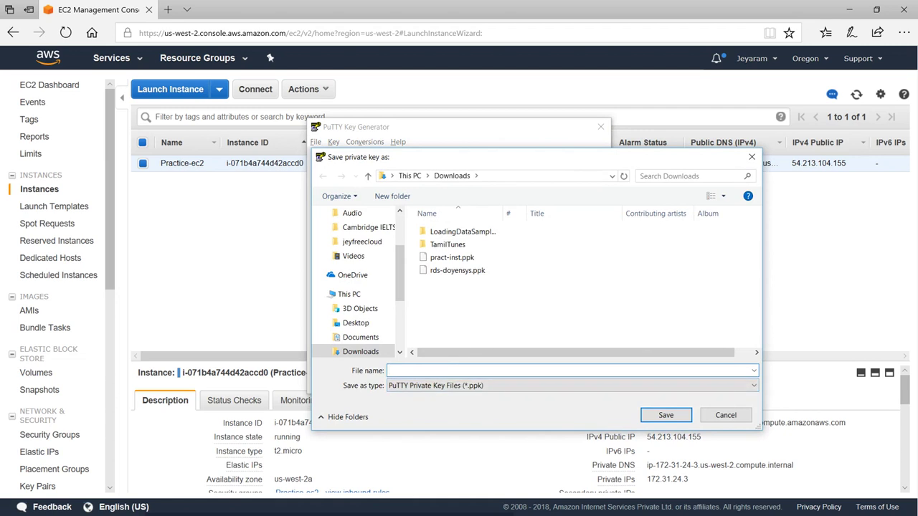
pyautogui.write('prace')
pyautogui.press('BackSpace')
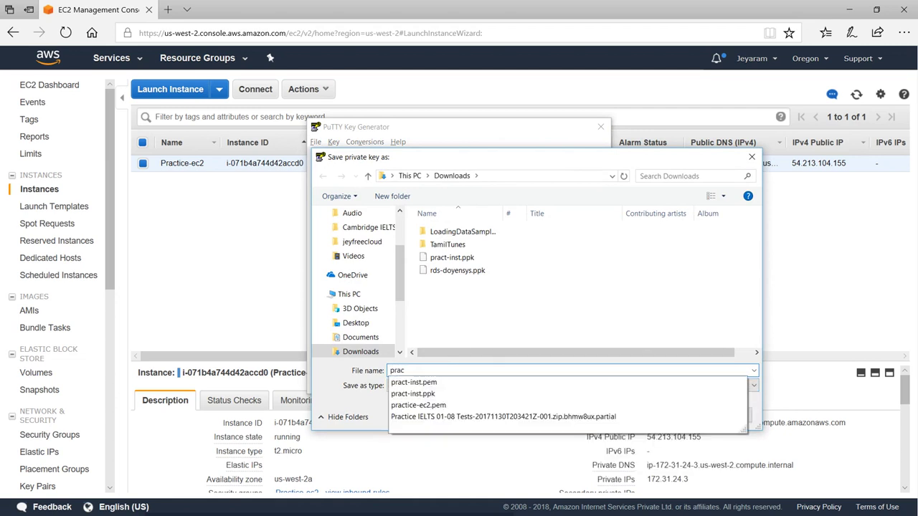
pyautogui.click(430, 406)
pyautogui.press('End')
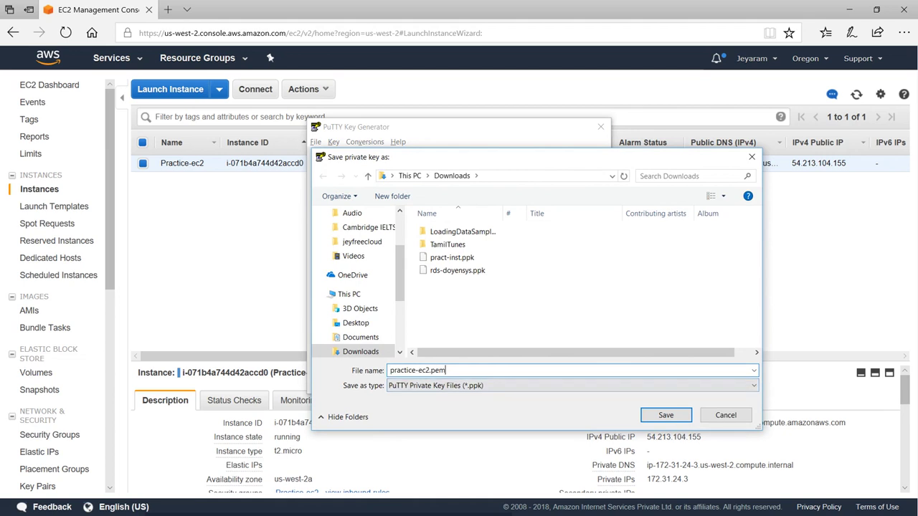
pyautogui.press('BackSpace')
pyautogui.press('BackSpace')
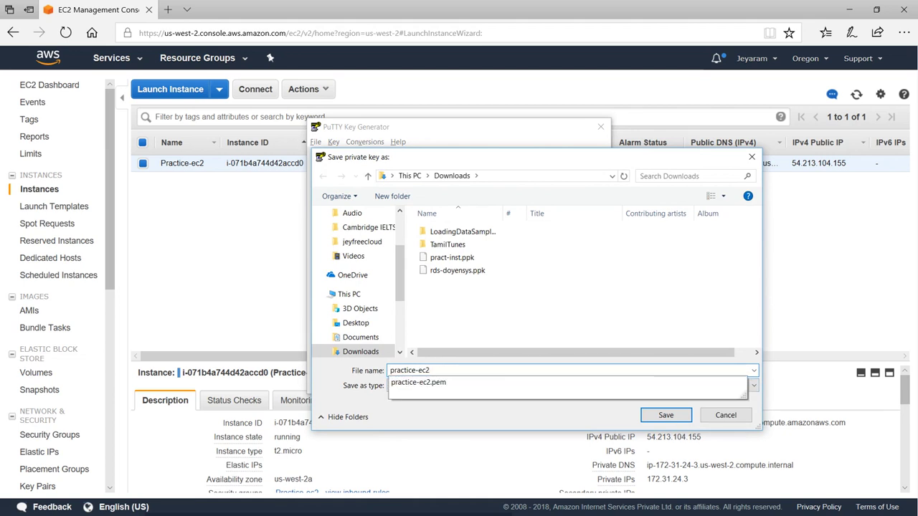
pyautogui.click(505, 410)
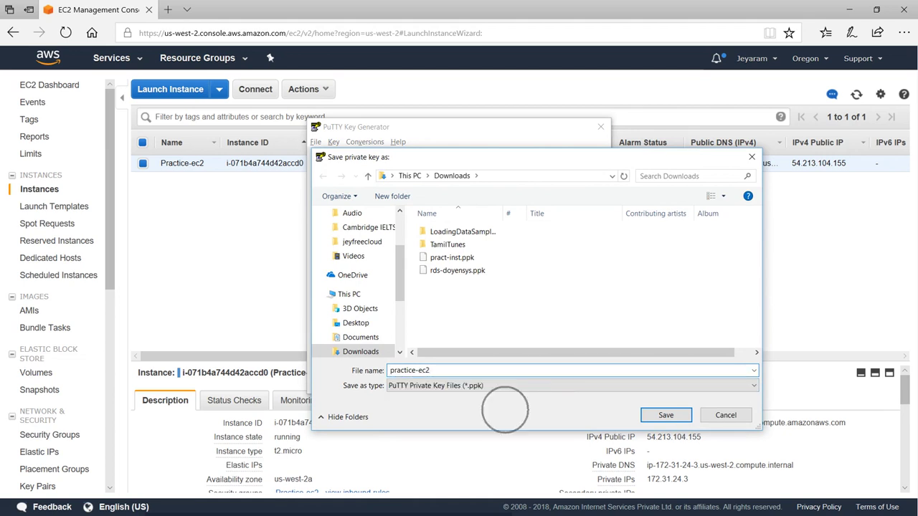
pyautogui.click(666, 415)
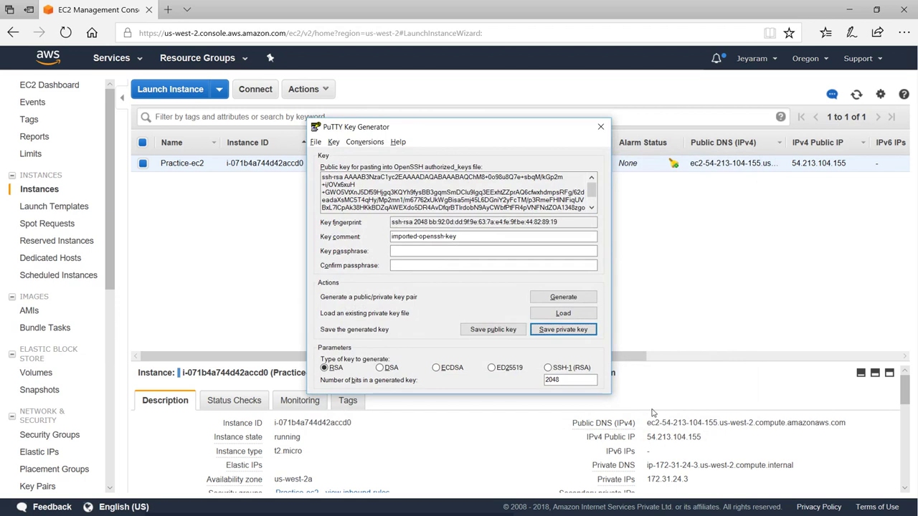
pyautogui.click(601, 127)
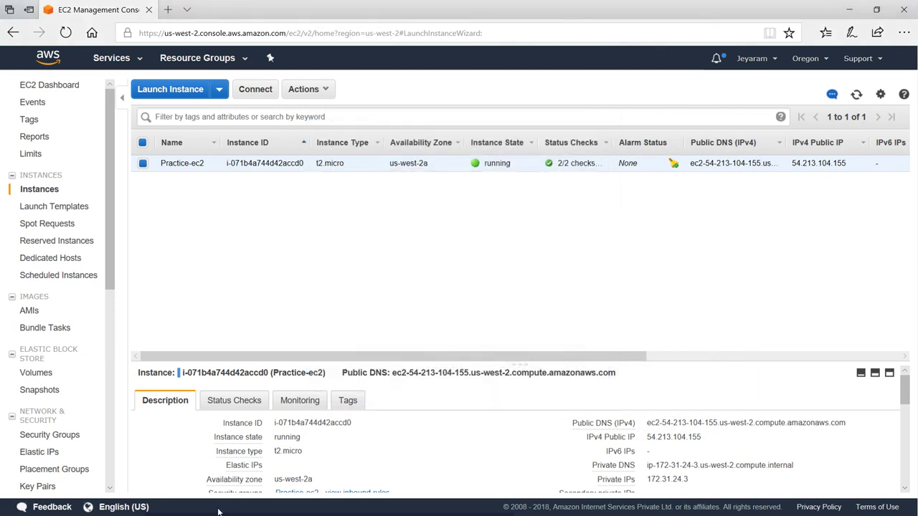
pyautogui.press('super')
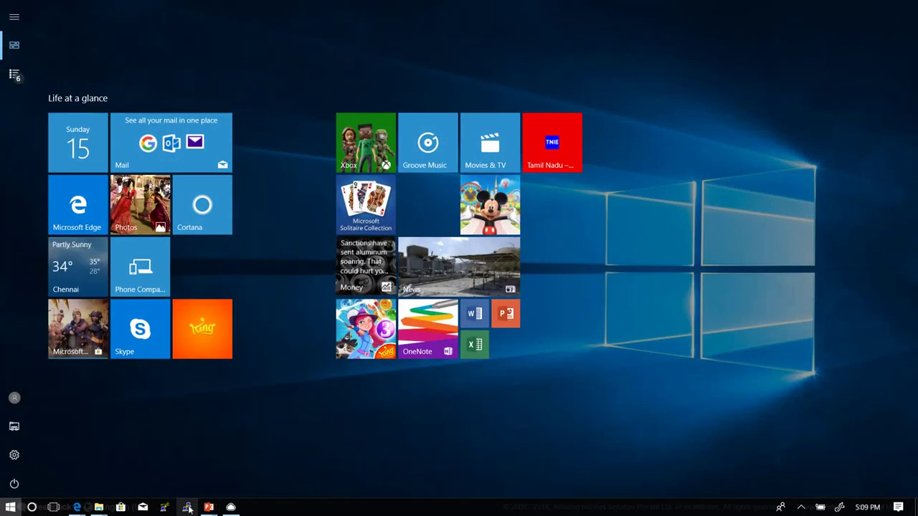
pyautogui.click(231, 506)
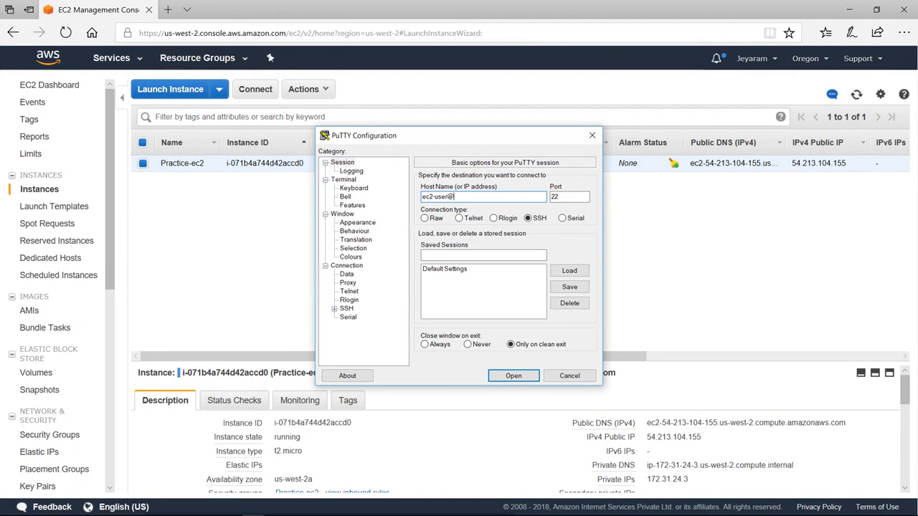
pyautogui.write('ec2-user@')
pyautogui.write('ec2-54-213-104-155.us-west-2.compute.amazonaws.com')
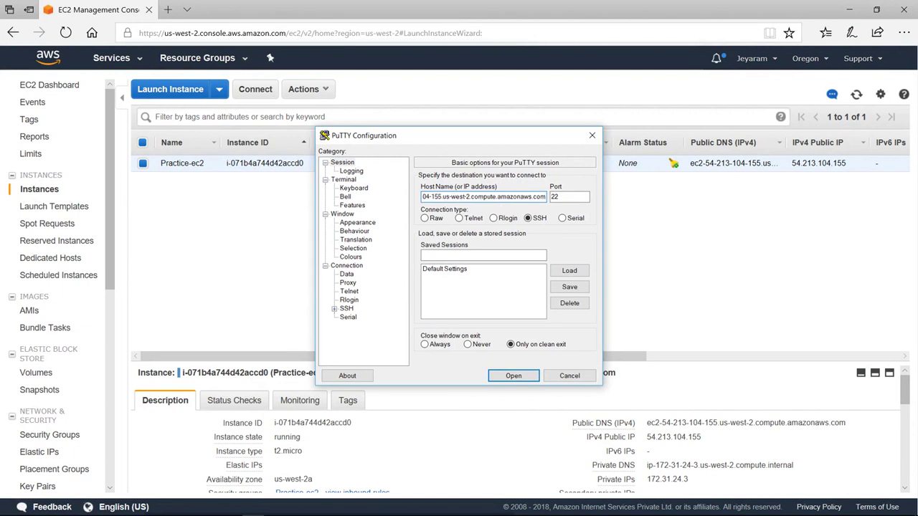
# Set practice-ec2.ppk from the Downloads folder as the private key file in the SSH authentication settings.
pyautogui.click(334, 309)
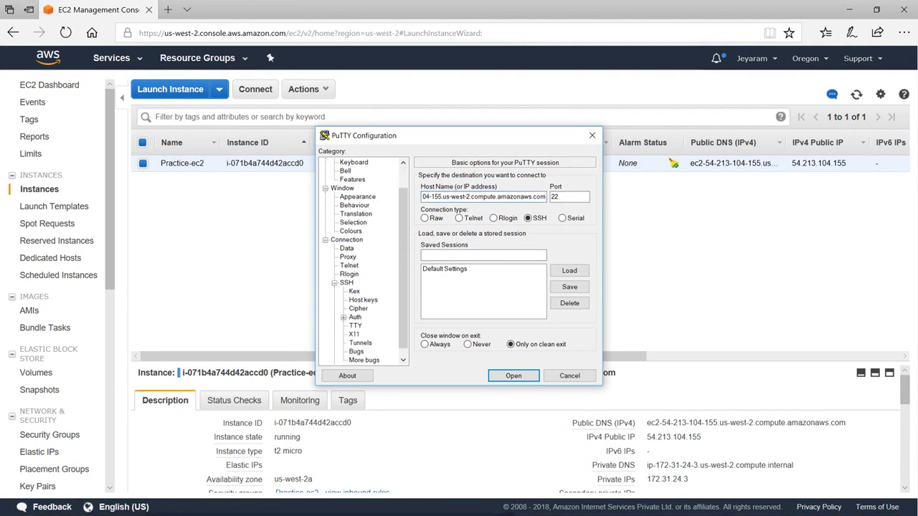
pyautogui.click(354, 317)
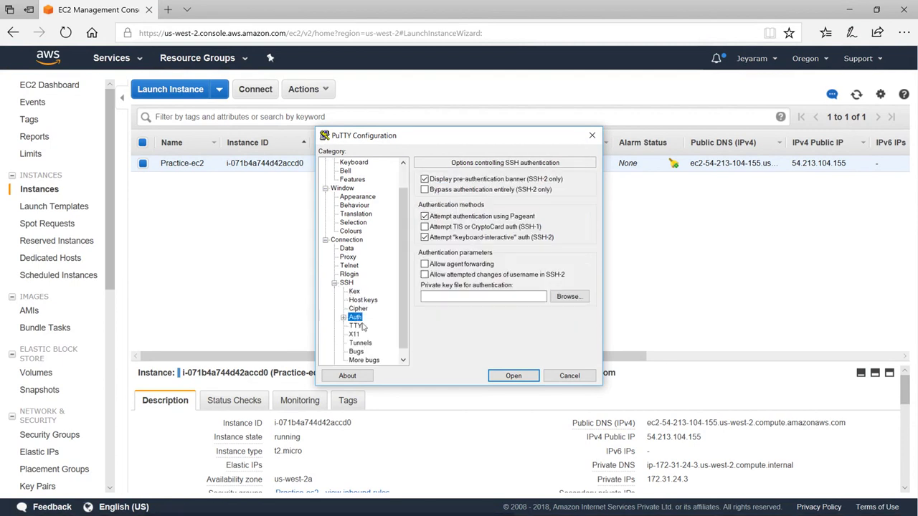
pyautogui.click(569, 297)
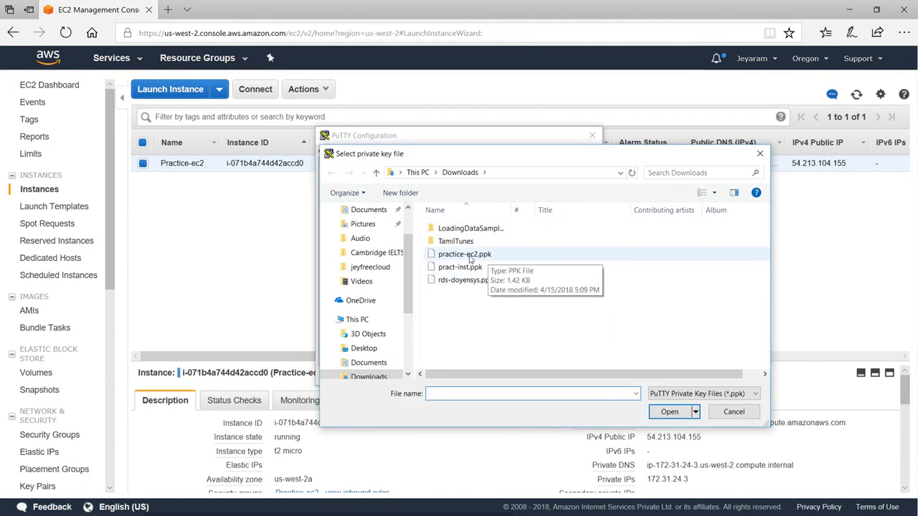
pyautogui.doubleClick(464, 255)
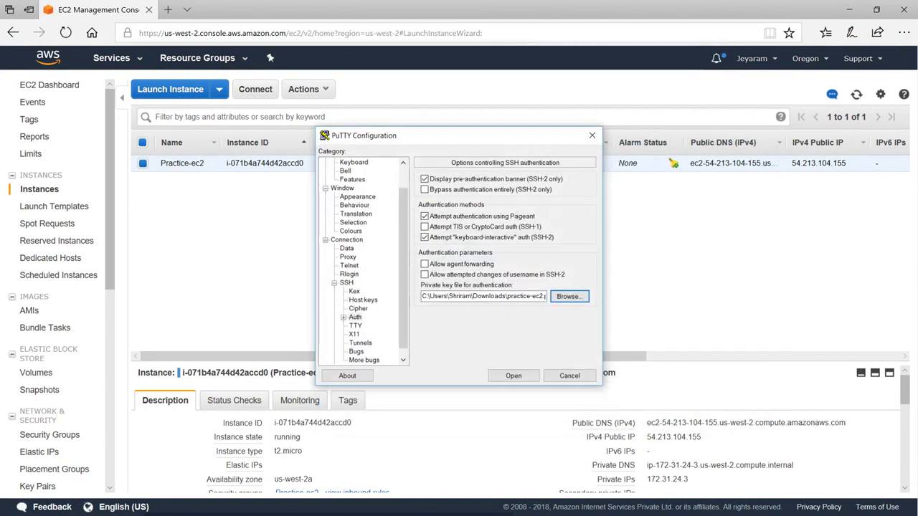
# Open the SSH session to the instance, maximize the terminal window and enter two blank lines at the prompt.
pyautogui.click(524, 376)
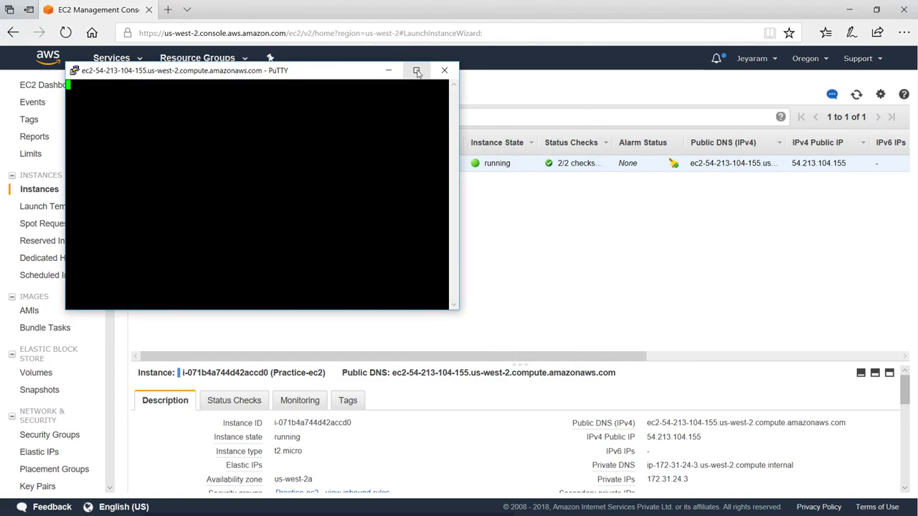
pyautogui.click(417, 70)
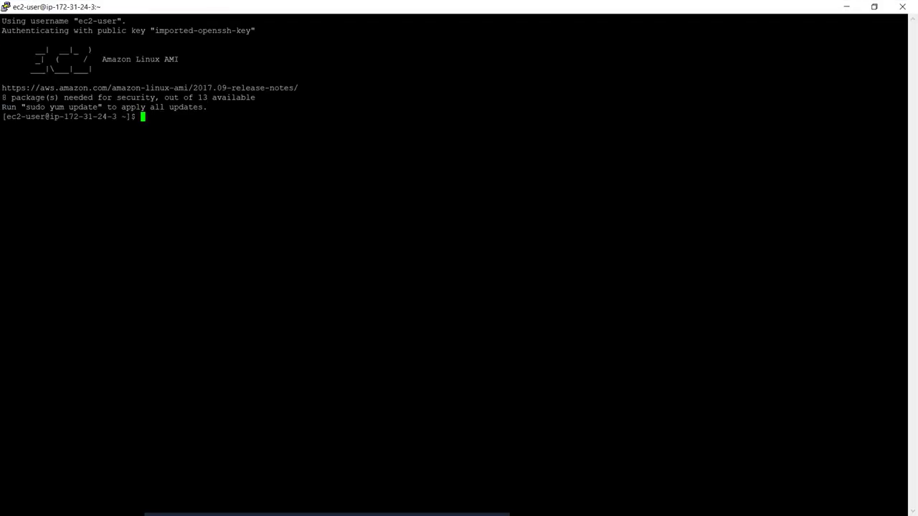
pyautogui.press('Return')
pyautogui.press('Return')
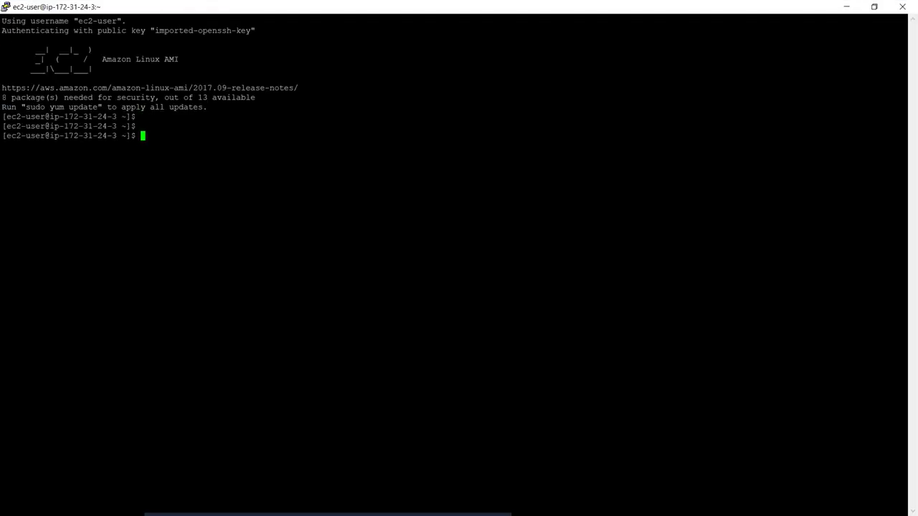
# Change the terminal's font to Courier New Bold, size 16, in the session's appearance settings and apply it.
pyautogui.rightClick(519, 4)
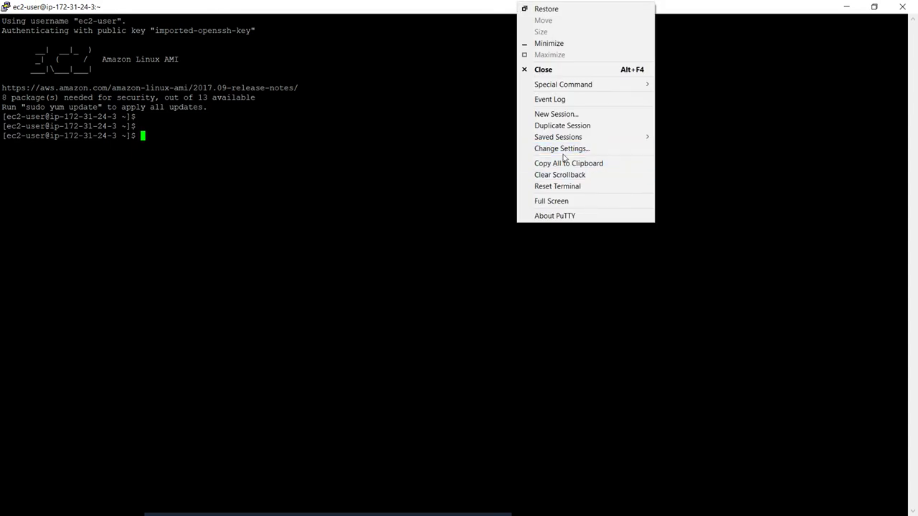
pyautogui.click(563, 150)
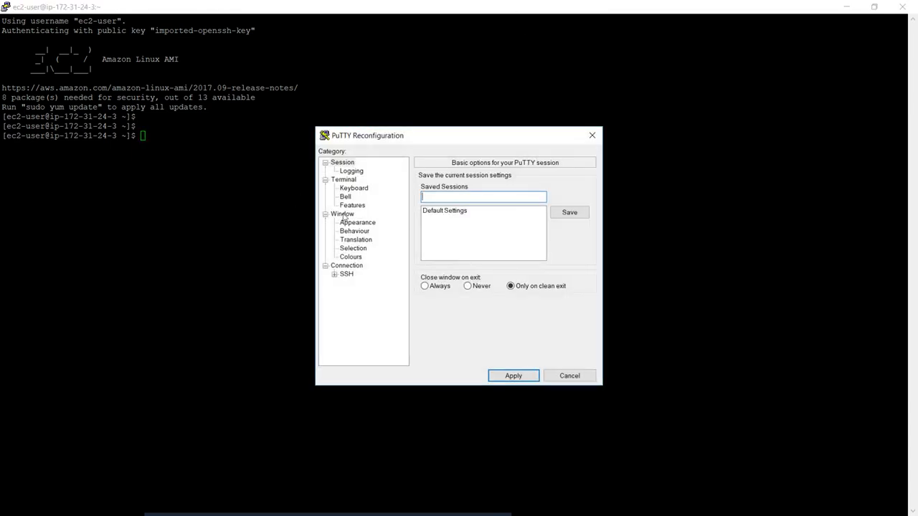
pyautogui.click(352, 224)
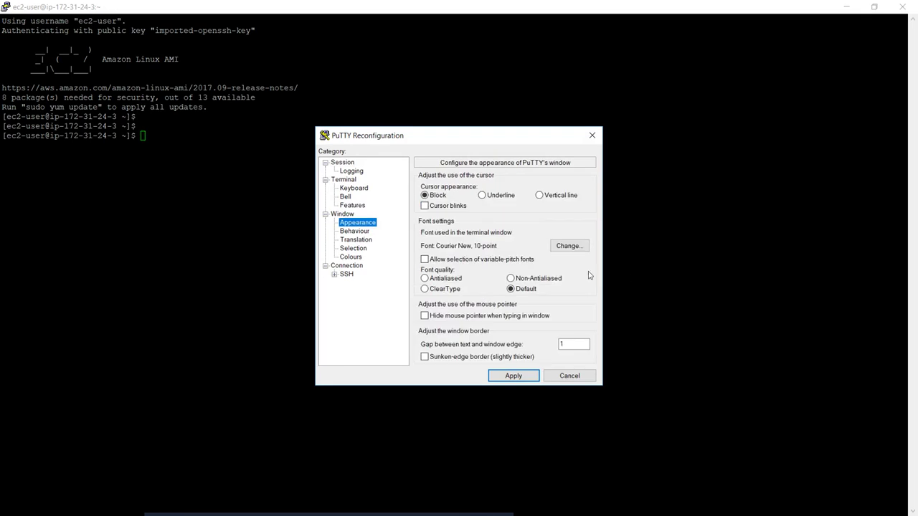
pyautogui.click(568, 246)
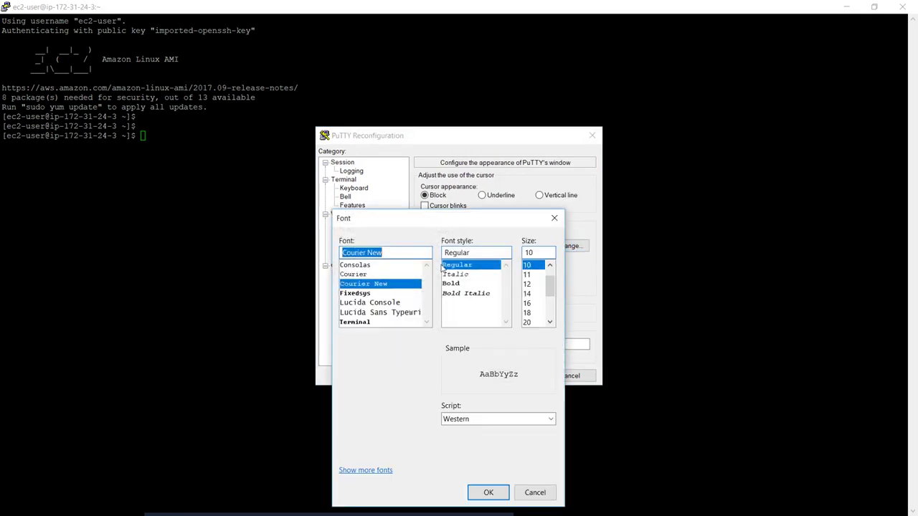
pyautogui.click(470, 285)
pyautogui.click(531, 304)
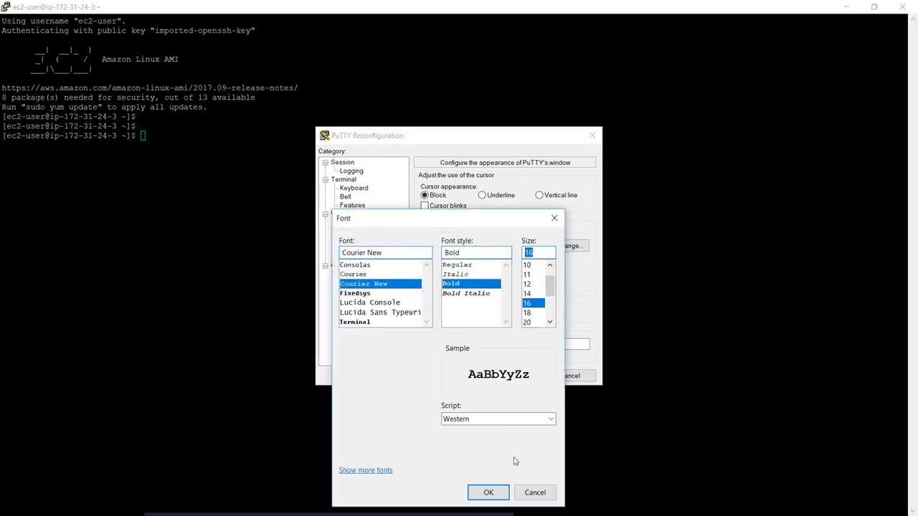
pyautogui.click(486, 493)
pyautogui.click(512, 375)
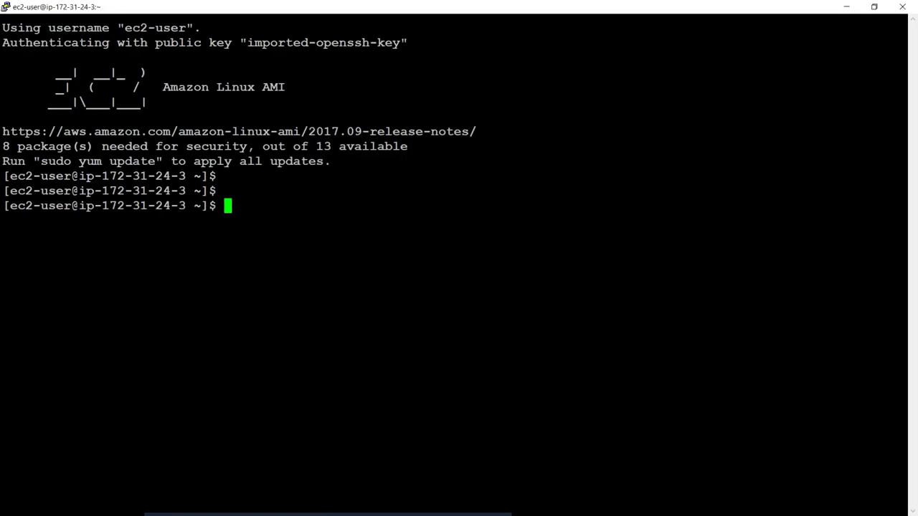
# Check the instance's disk usage with df -h and its memory with free.
pyautogui.write('df')
pyautogui.write('-j')
pyautogui.press('Return')
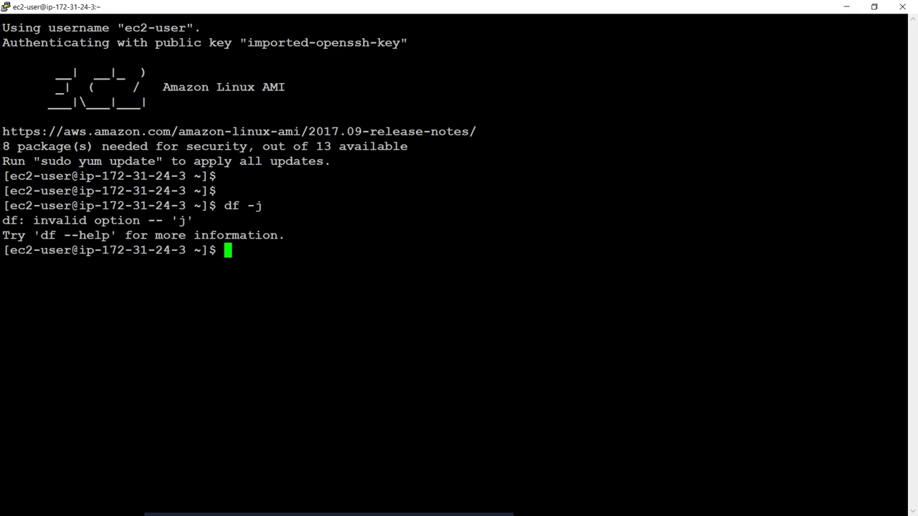
pyautogui.press('Up')
pyautogui.press('BackSpace')
pyautogui.write('h')
pyautogui.press('Return')
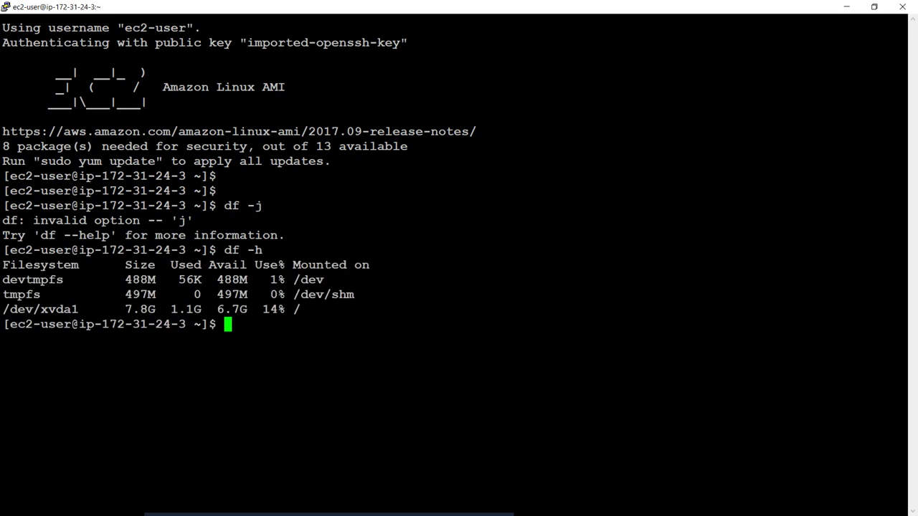
pyautogui.write('free')
pyautogui.press('Return')
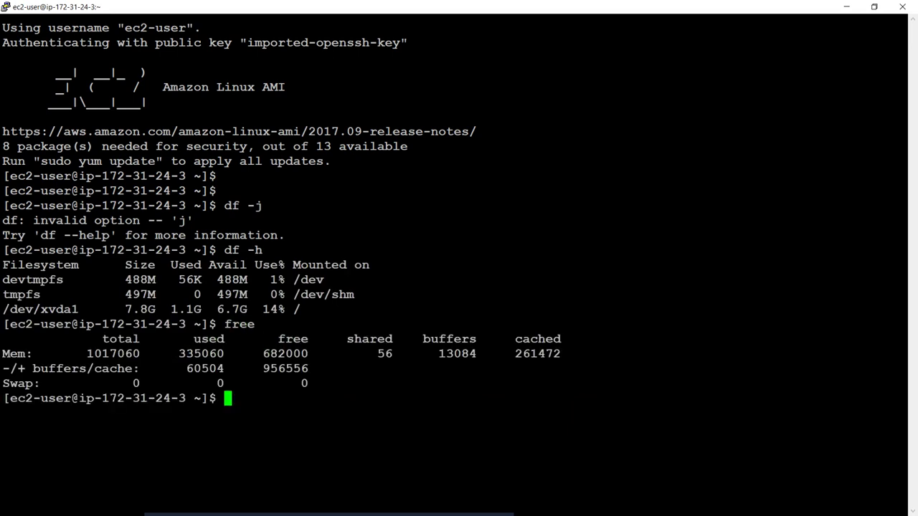
# Create a directory named jey in the home folder and list the folder's contents with ls -ltr.
pyautogui.write('mkdir ')
pyautogui.write('-jey')
pyautogui.press('BackSpace')
pyautogui.press('BackSpace')
pyautogui.press('BackSpace')
pyautogui.press('BackSpace')
pyautogui.write('jey')
pyautogui.press('Return')
pyautogui.write('ls -ltr')
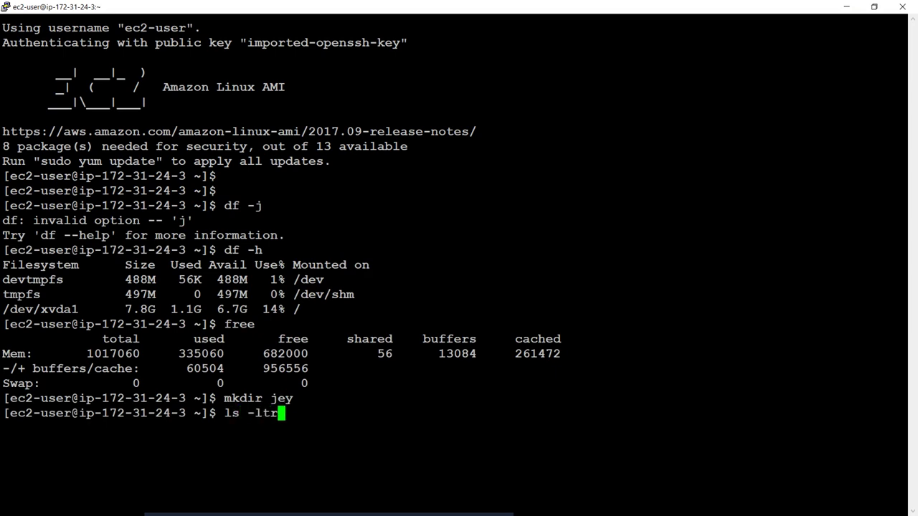
pyautogui.press('Return')
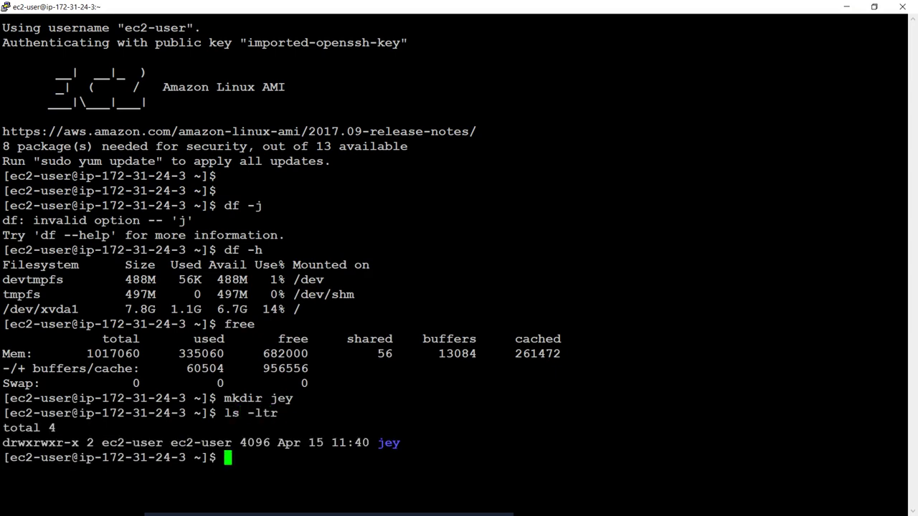
# Switch from the terminal back to the EC2 Management Console in the browser.
pyautogui.hotkey('alt', 'Tab')
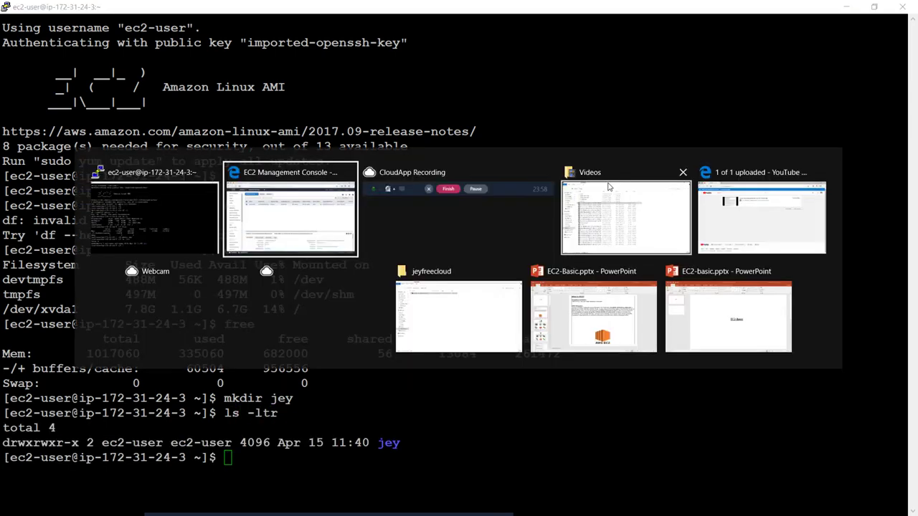
pyautogui.hotkey('alt', 'Tab')
pyautogui.hotkey('alt', 'Tab')
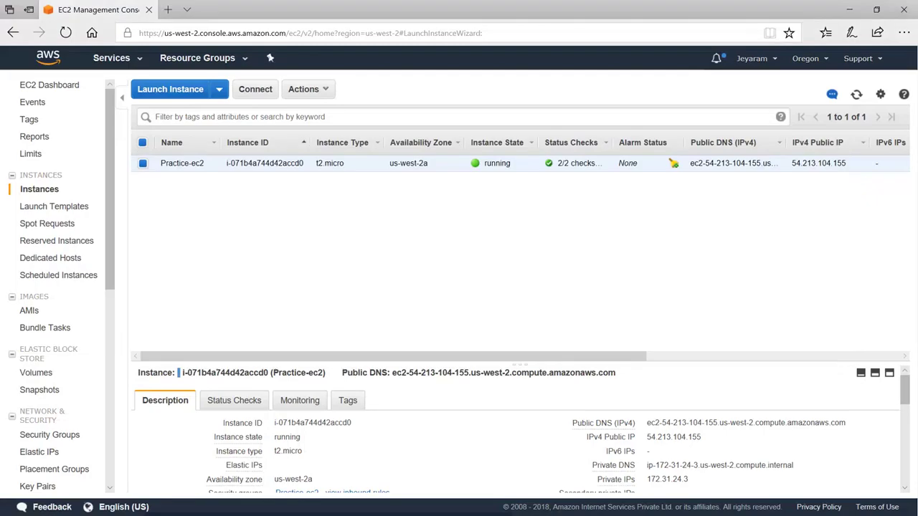